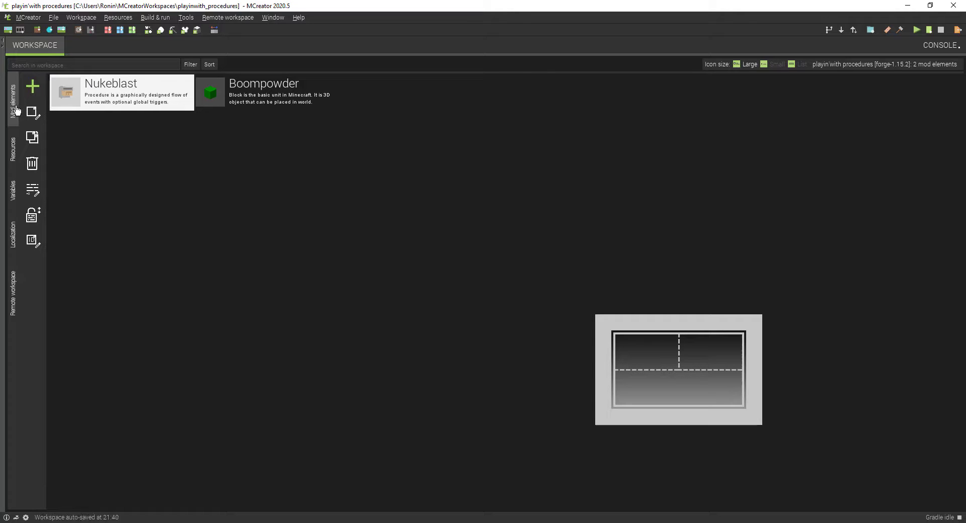
Step: Open the Boompowder block and review the procedures assigned to its triggers
double_click(248, 103)
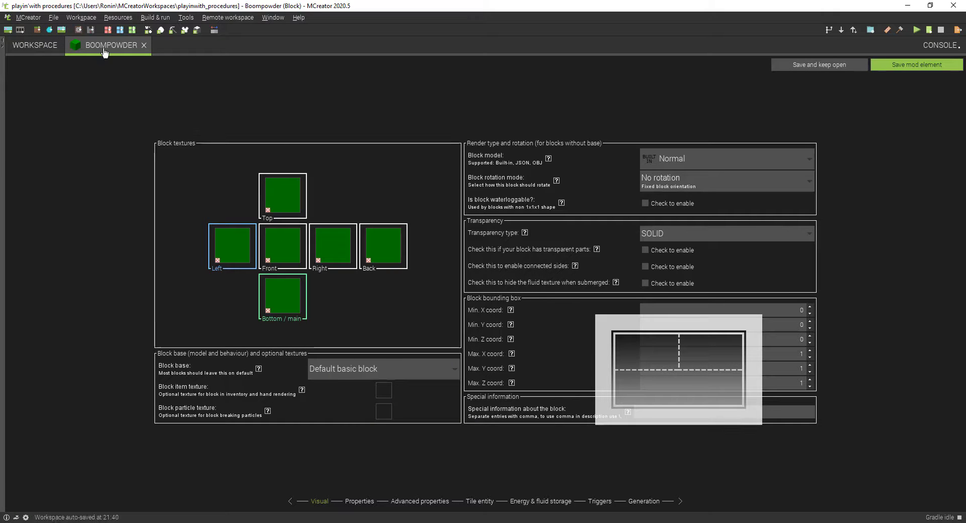
click(637, 505)
click(600, 508)
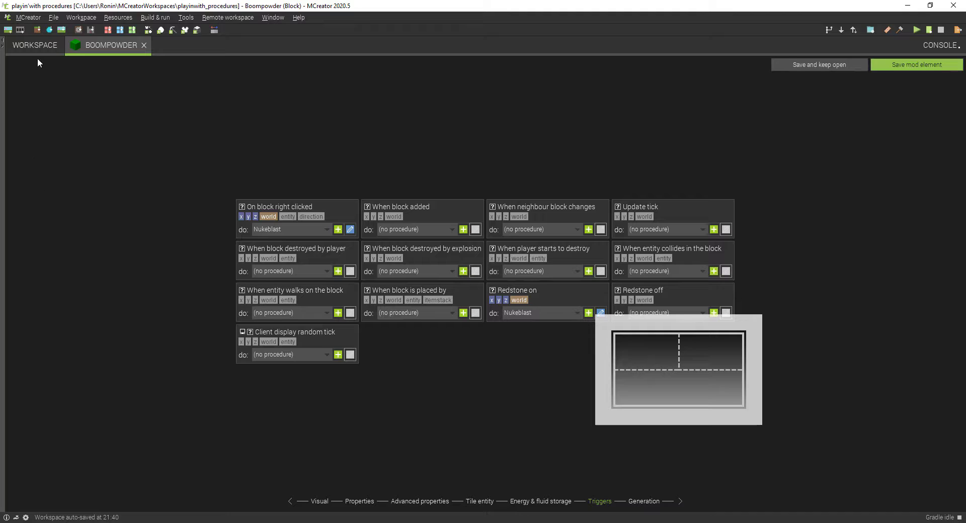
Step: Open the Nukeblast procedure from the workspace, close the Boompowder editor, and save the procedure
click(23, 48)
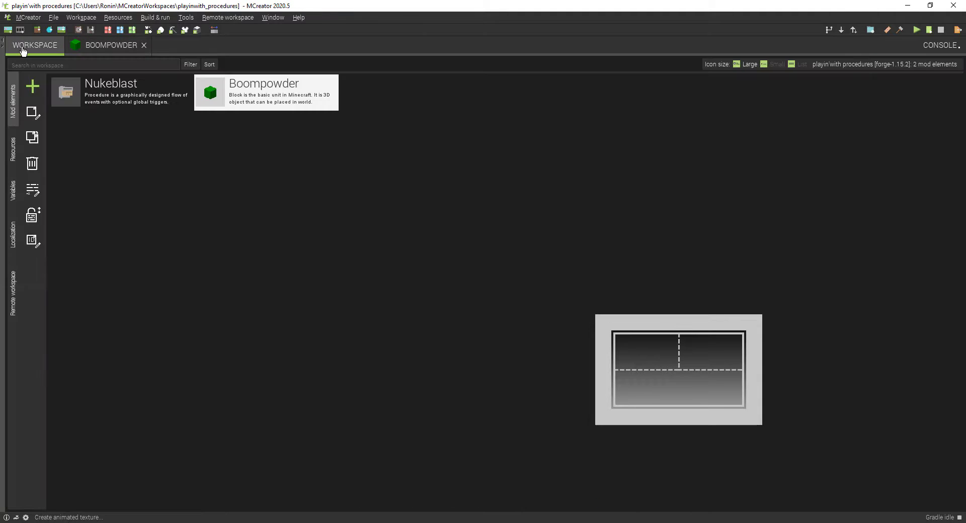
double_click(80, 87)
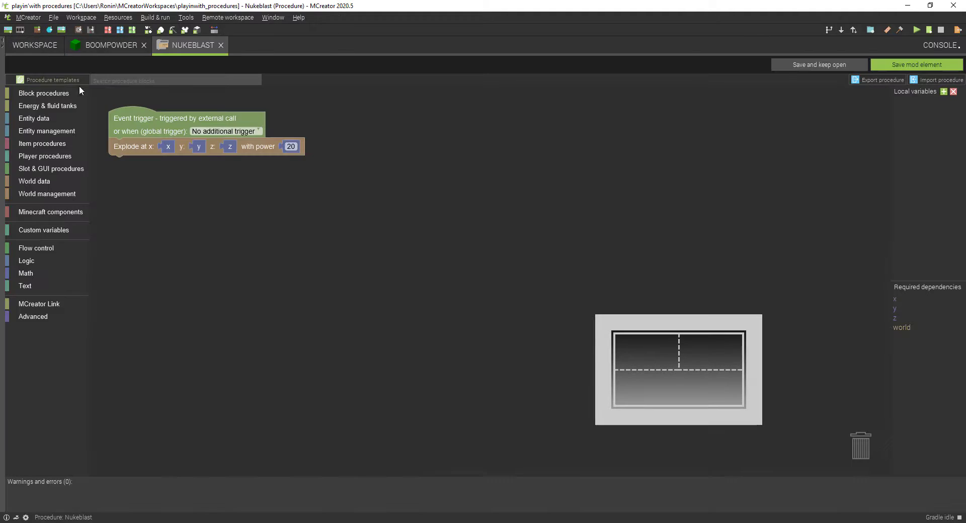
click(143, 46)
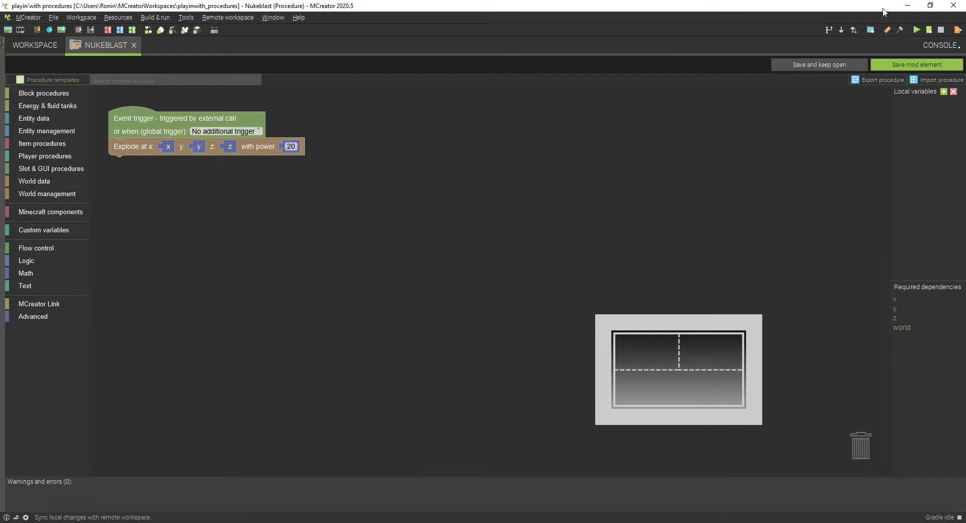
click(942, 62)
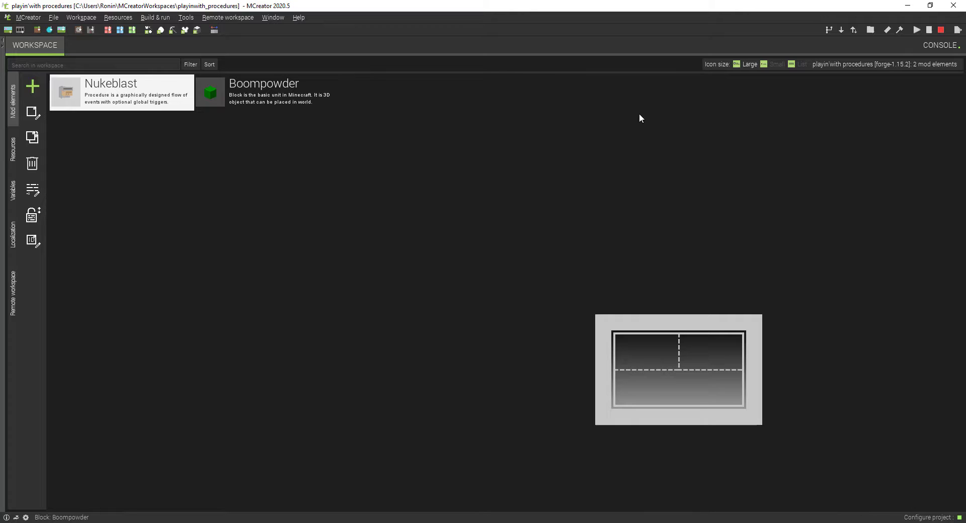
click(31, 86)
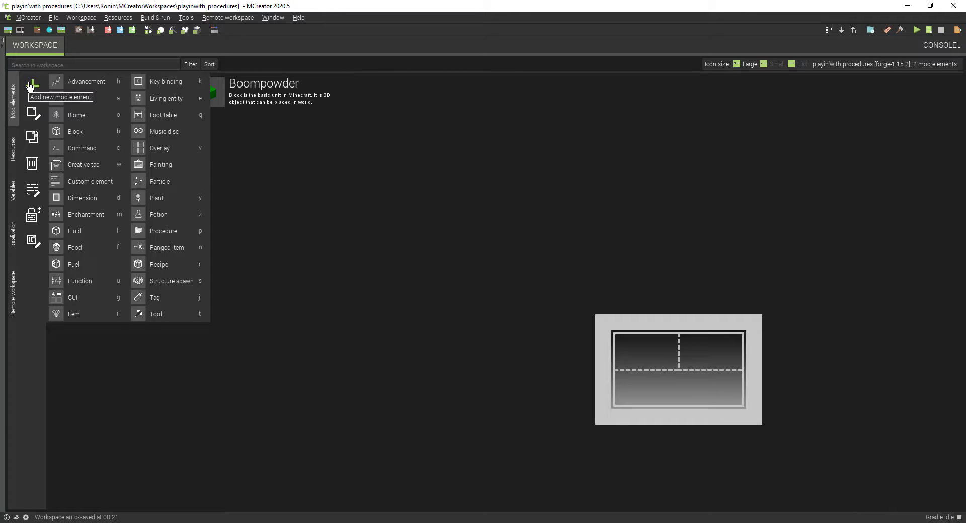
click(245, 378)
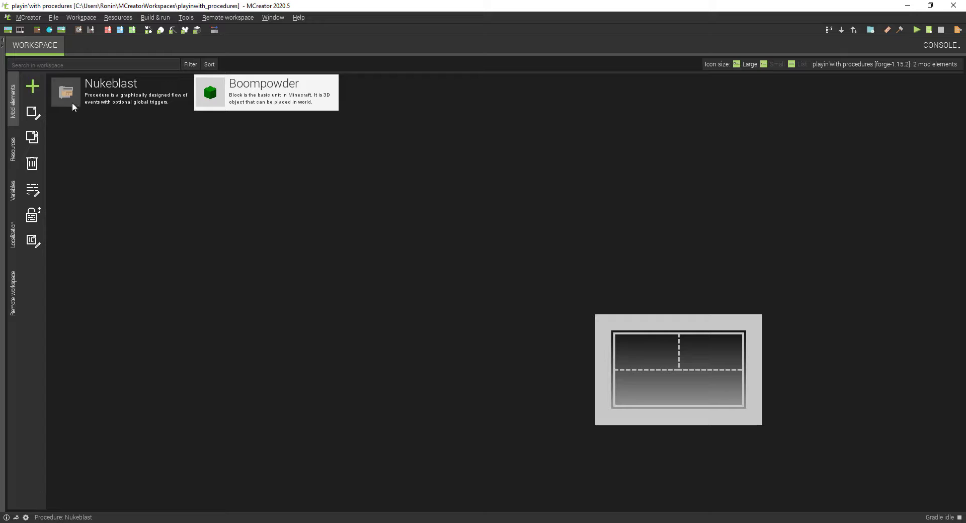
Step: Run the Minecraft test client, maximize its window, and start setting up a new singleplayer world
click(915, 29)
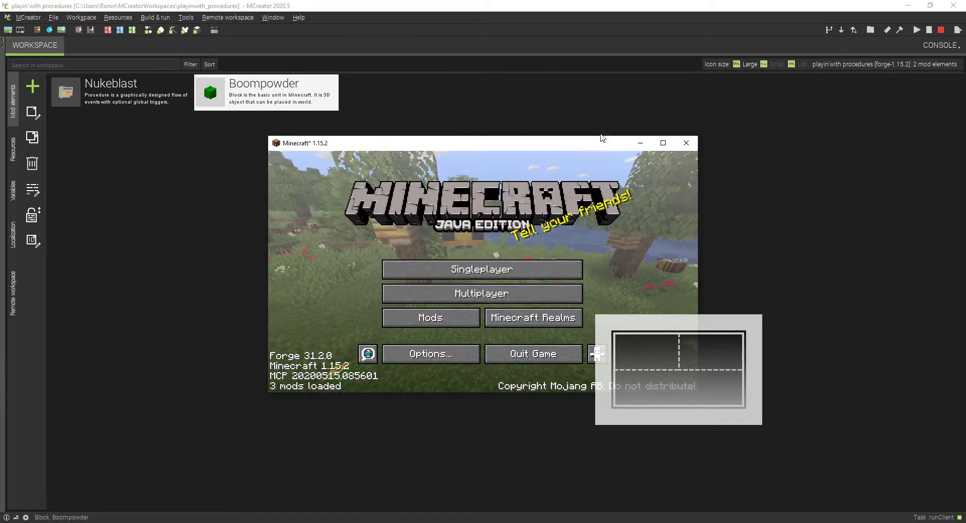
click(663, 142)
click(613, 240)
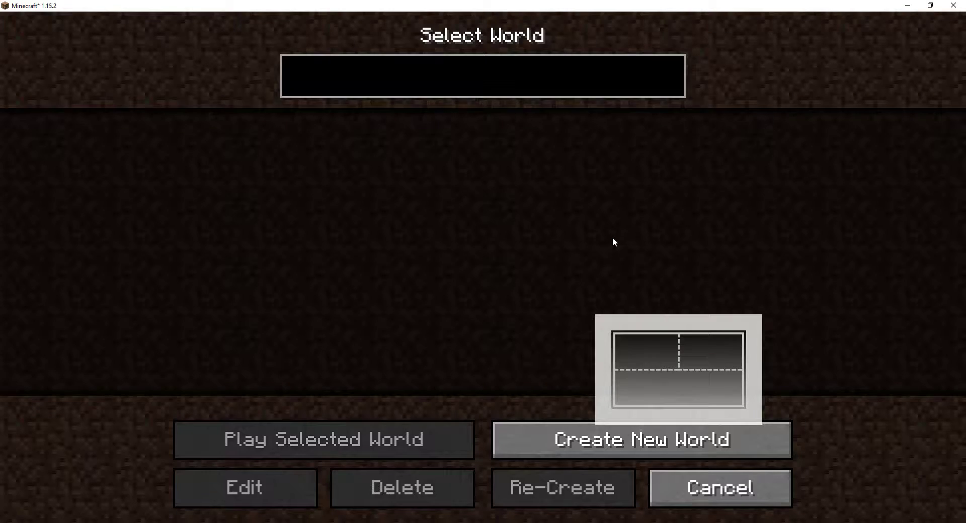
click(599, 441)
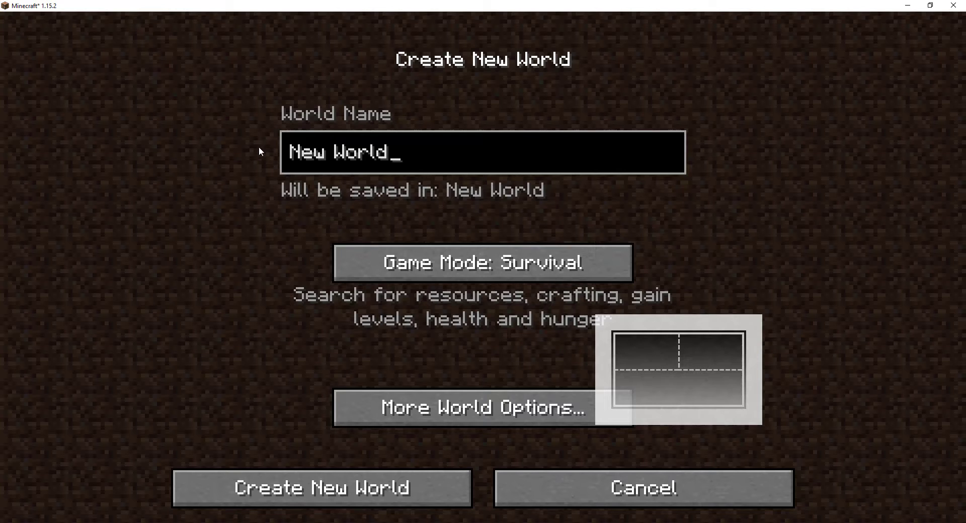
Step: Name the new world "the big boom"
key(BackSpace)
key(BackSpace)
key(BackSpace)
key(BackSpace)
key(BackSpace)
key(BackSpace)
key(BackSpace)
key(BackSpace)
key(BackSpace)
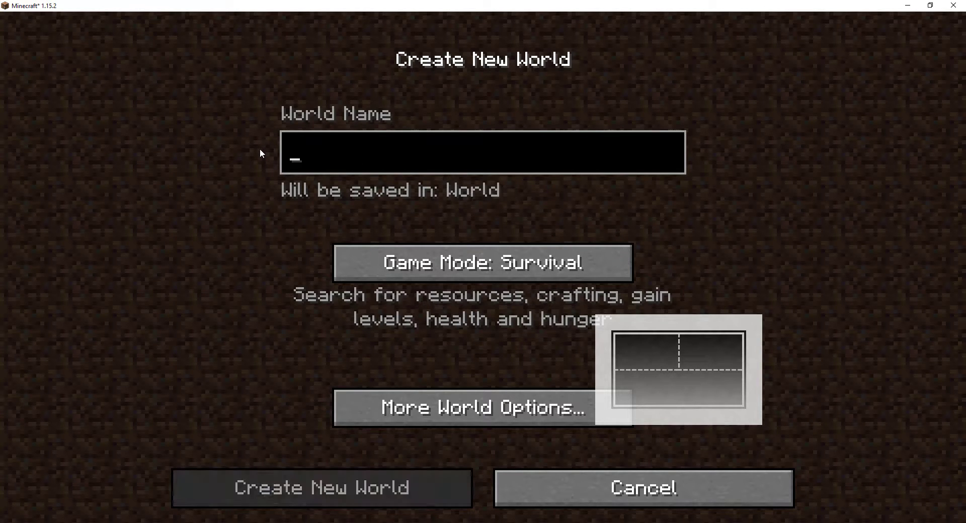
text(the bi)
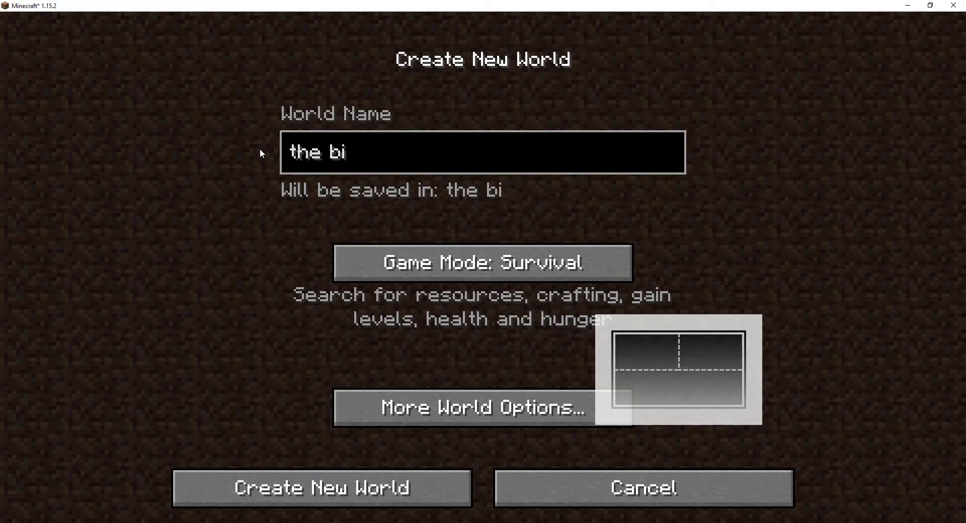
text(g boom)
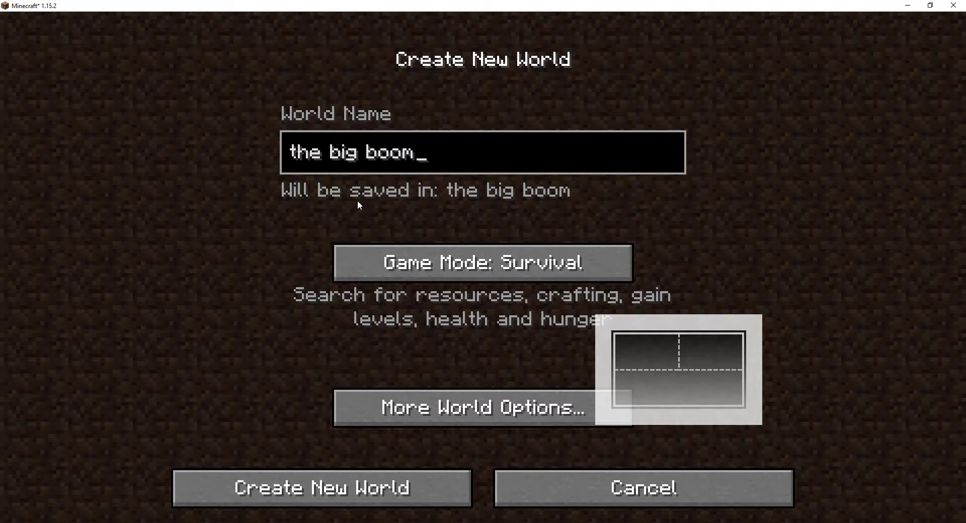
Step: Set the game mode to Creative, check the additional world options, and create the world
click(375, 262)
click(380, 262)
click(387, 405)
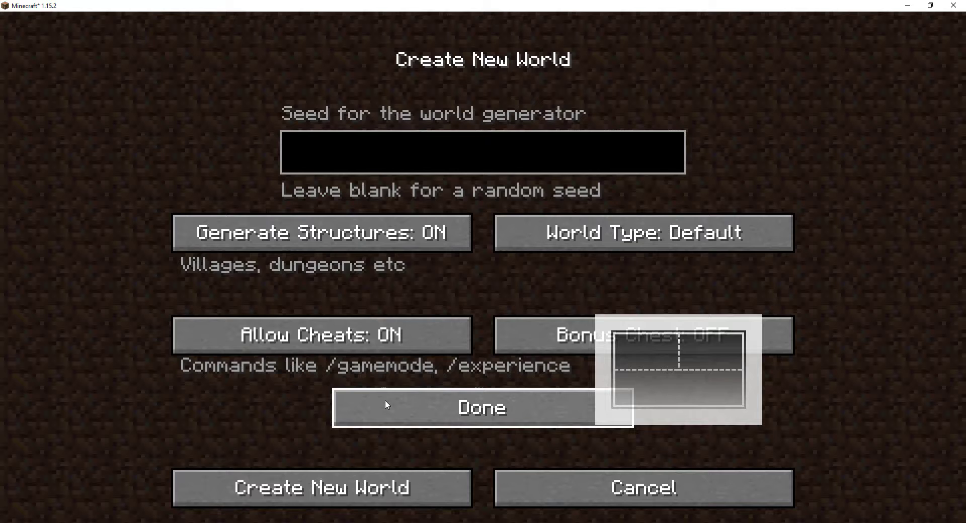
click(386, 405)
click(337, 500)
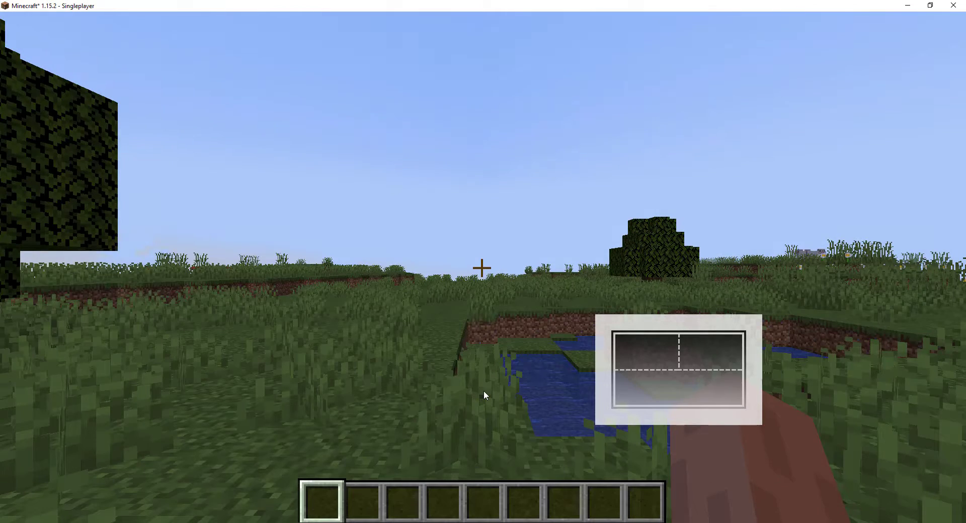
Step: Take the Boompowder block from the Building Blocks inventory into the first hotbar slot
click(484, 391)
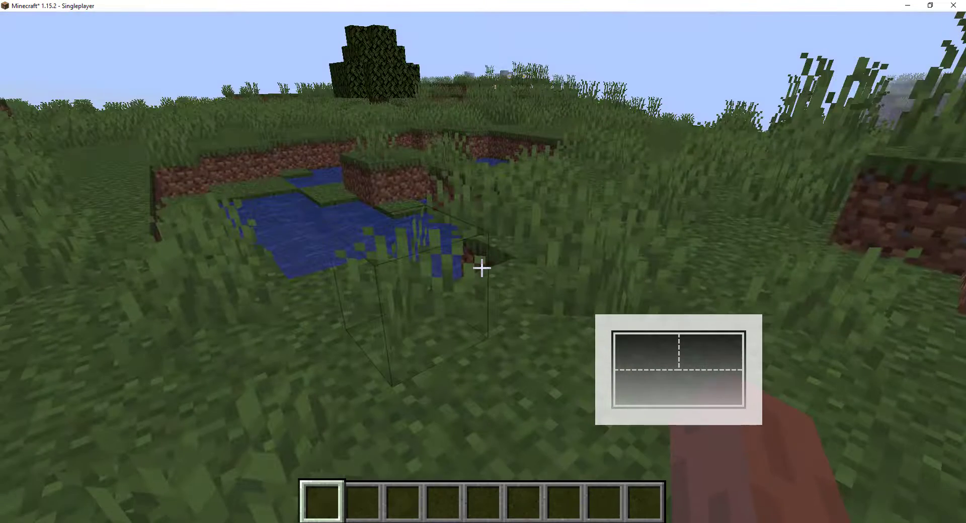
key(e)
scroll(454, 305, down, 20)
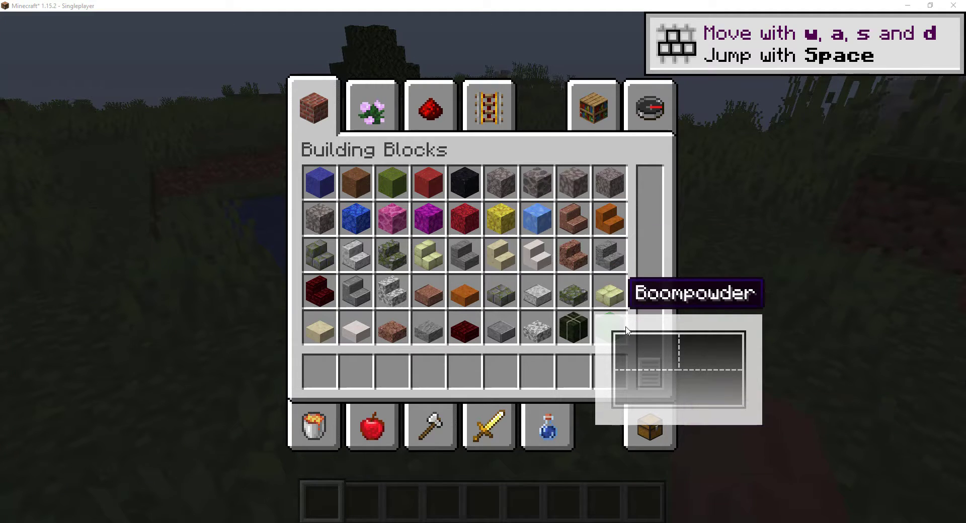
click(606, 319)
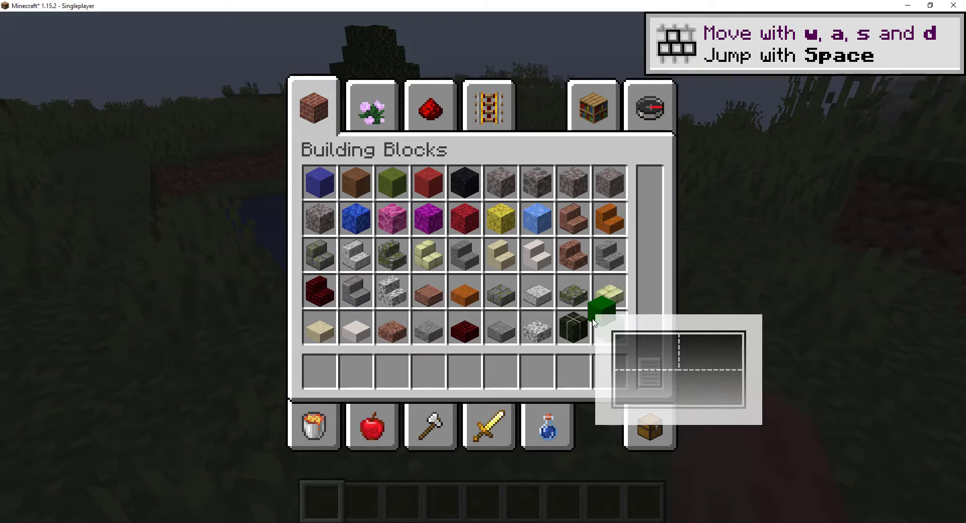
click(320, 372)
key(e)
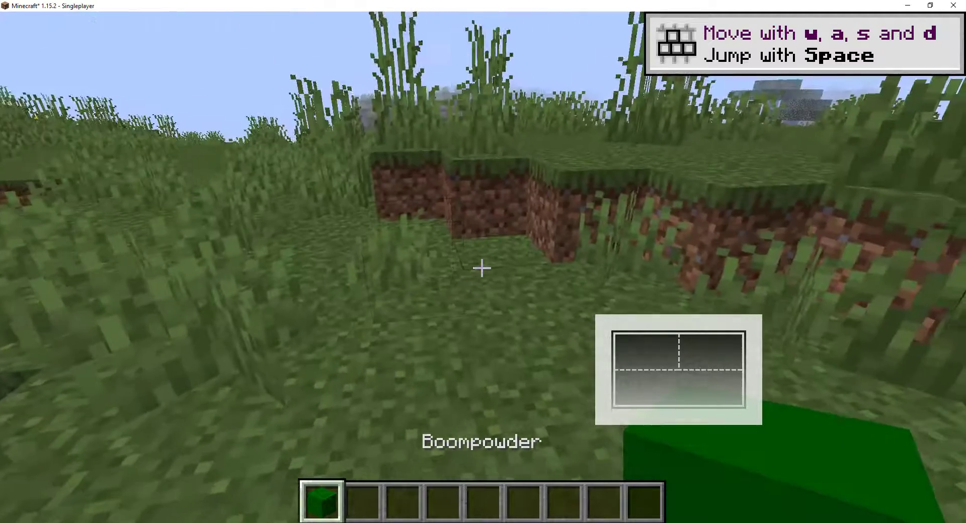
Step: Place a Boompowder block on the grass, activate it with an empty hand, and back away from the crater
right_click(481, 268)
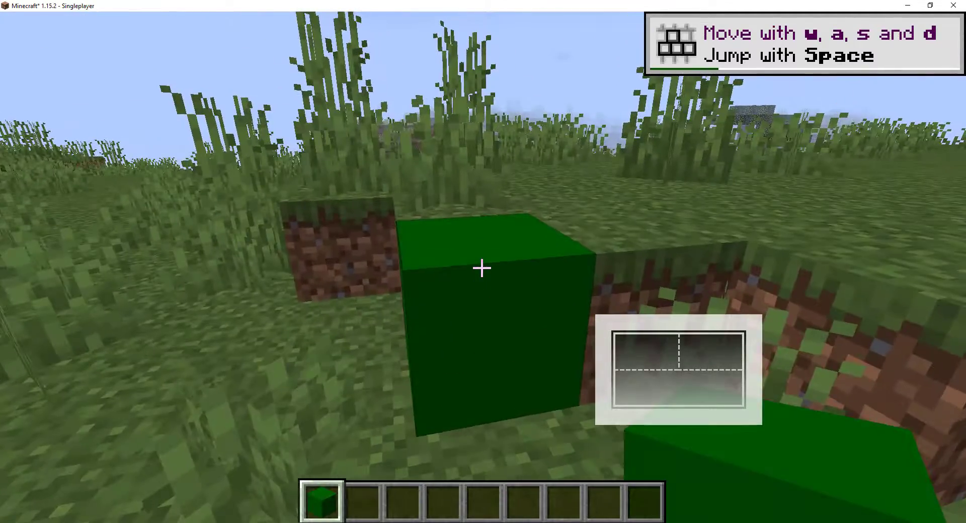
key(2)
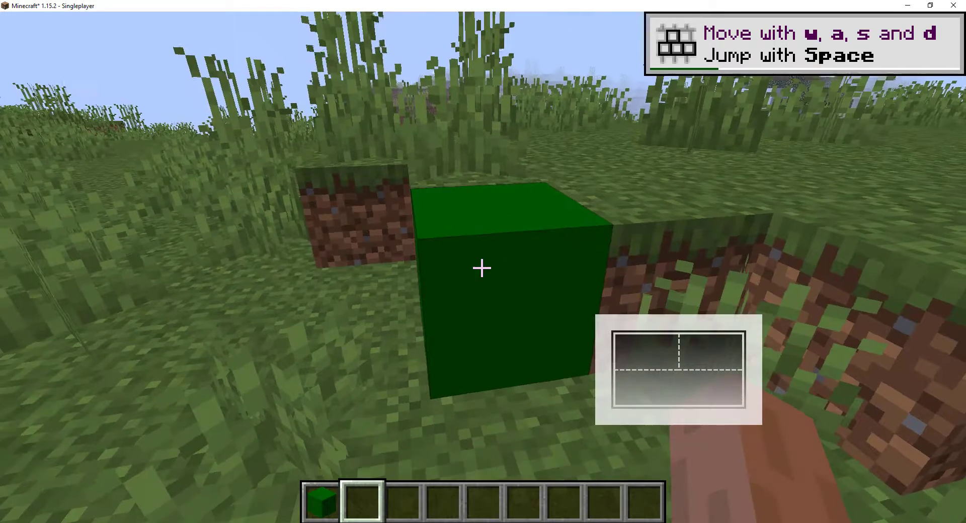
right_click(481, 268)
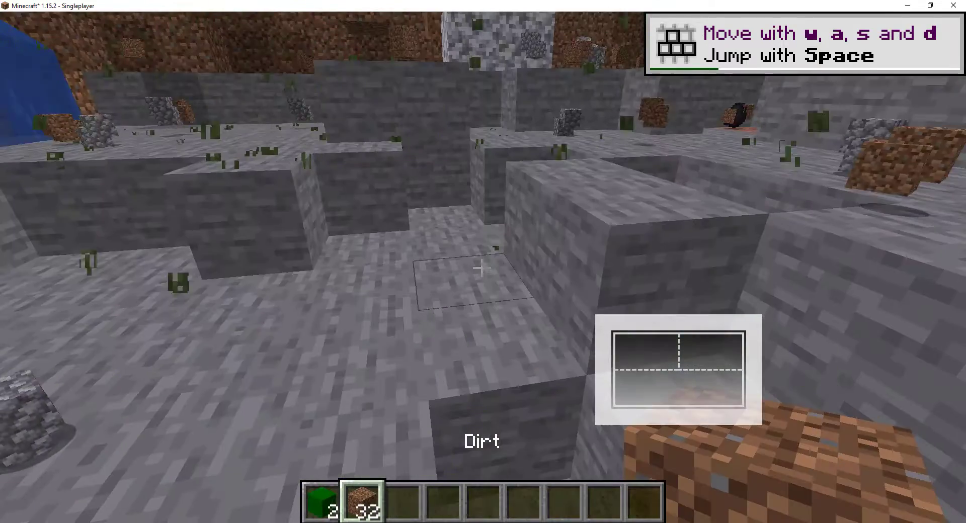
scroll(481, 268, down, 2)
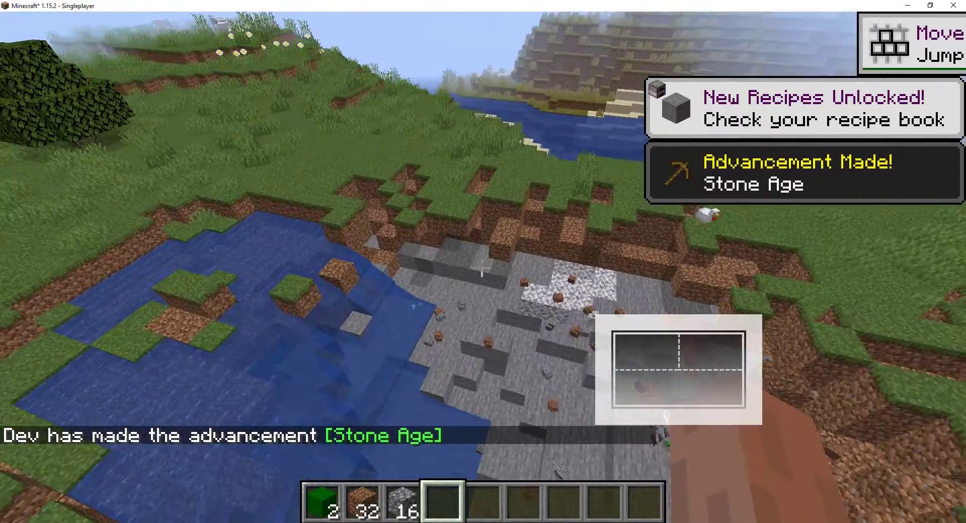
key(s)
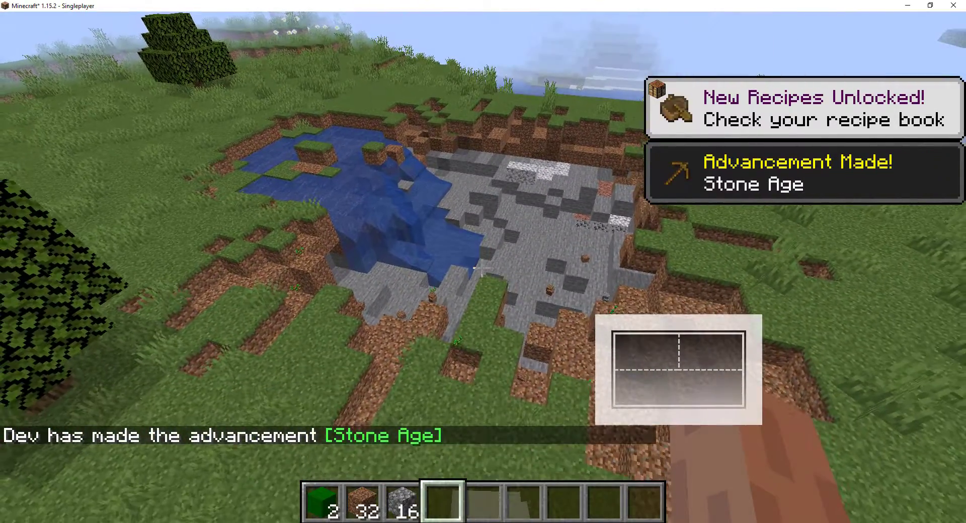
Step: Place another Boompowder block on undamaged grass and switch to the empty fourth hotbar slot
key(1)
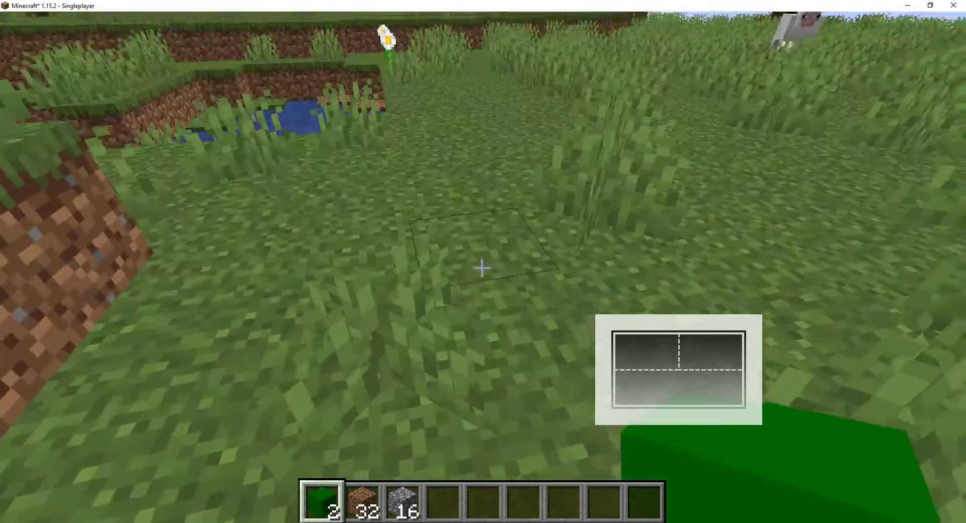
key(3)
key(4)
Step: Add redstone dust to the fourth hotbar slot and a lever to the fifth from the Redstone items
key(e)
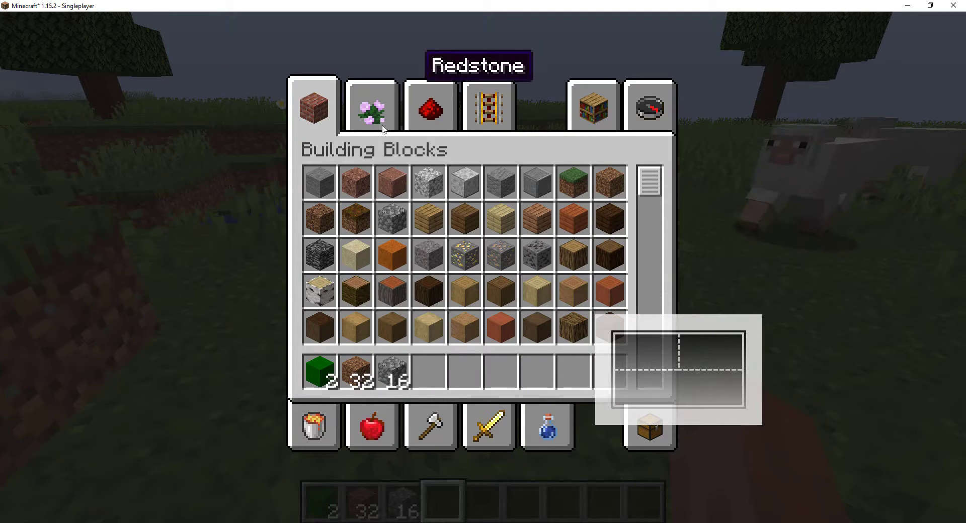
click(433, 125)
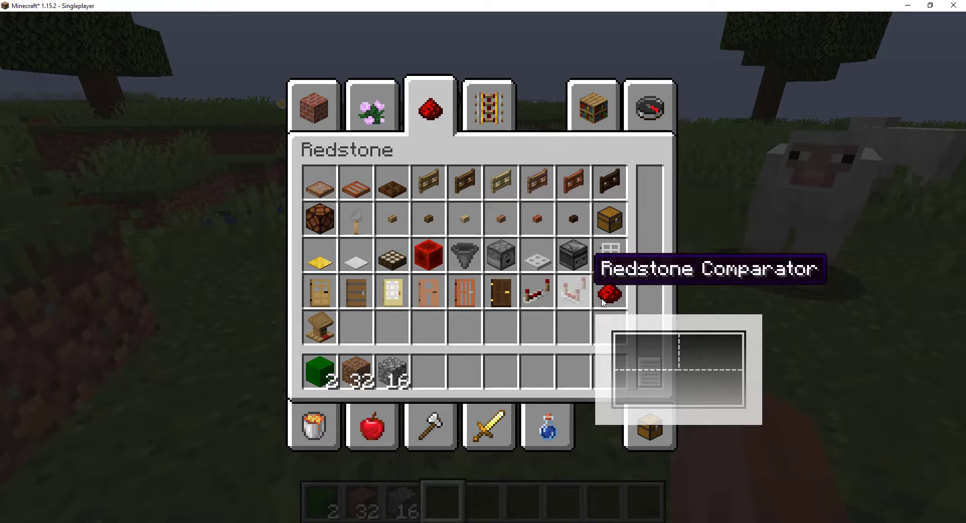
click(610, 294)
click(427, 372)
scroll(498, 281, up, 2)
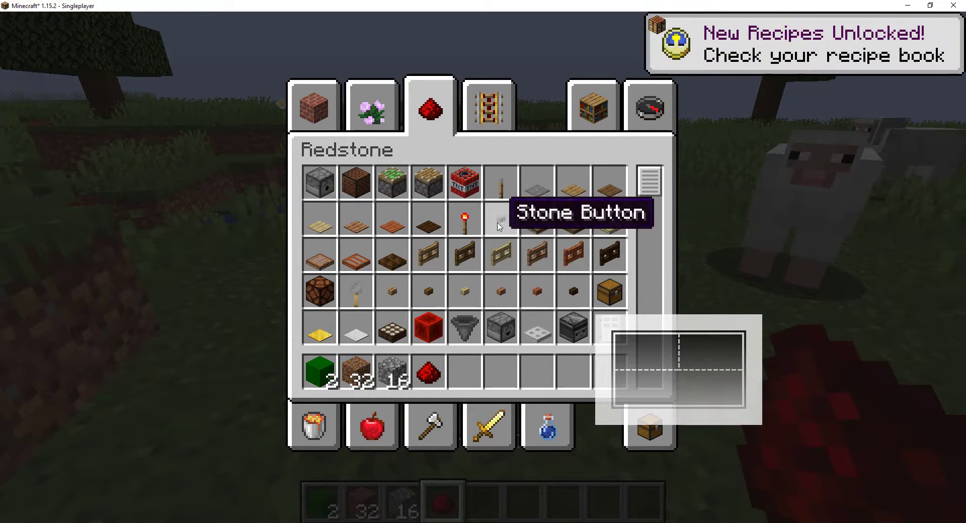
click(465, 373)
key(e)
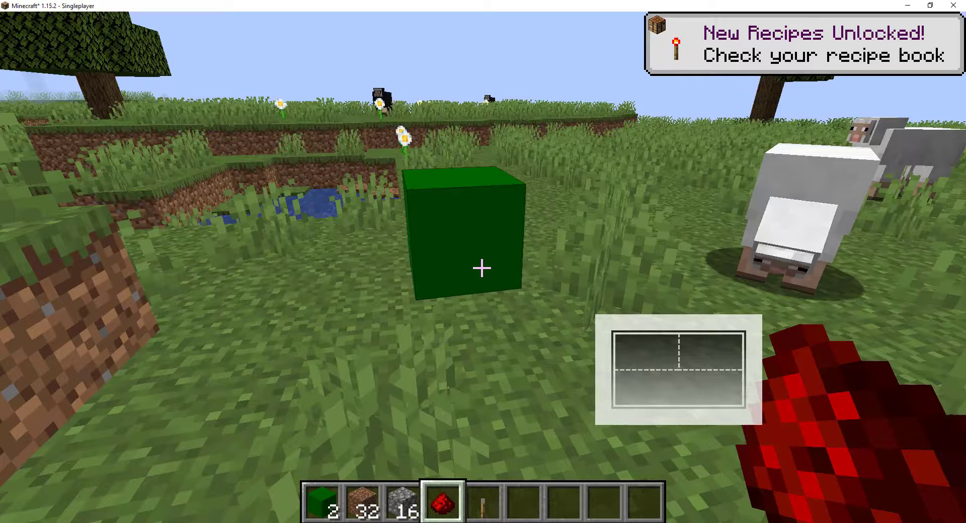
Step: Put a redstone repeater in the fifth hotbar slot and move the lever to the sixth
key(e)
scroll(541, 281, down, 2)
click(536, 292)
click(465, 372)
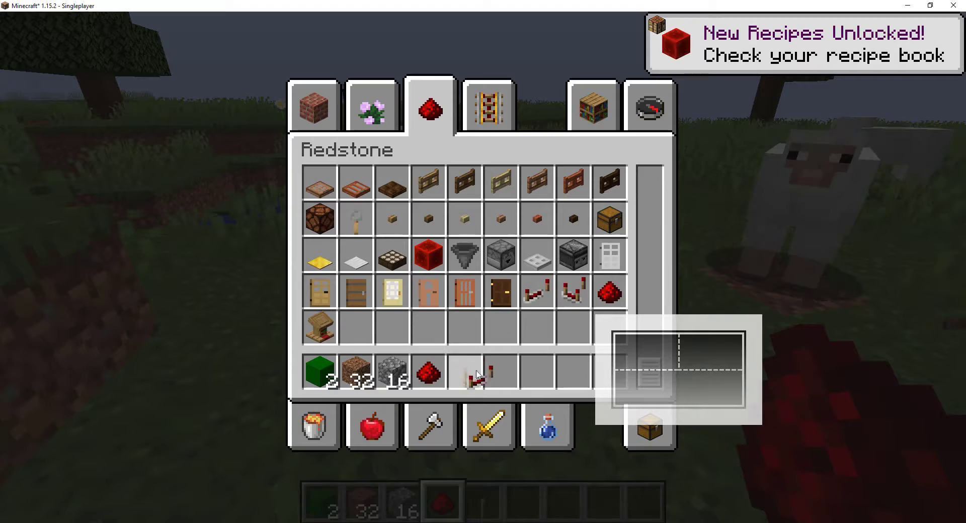
click(501, 372)
key(e)
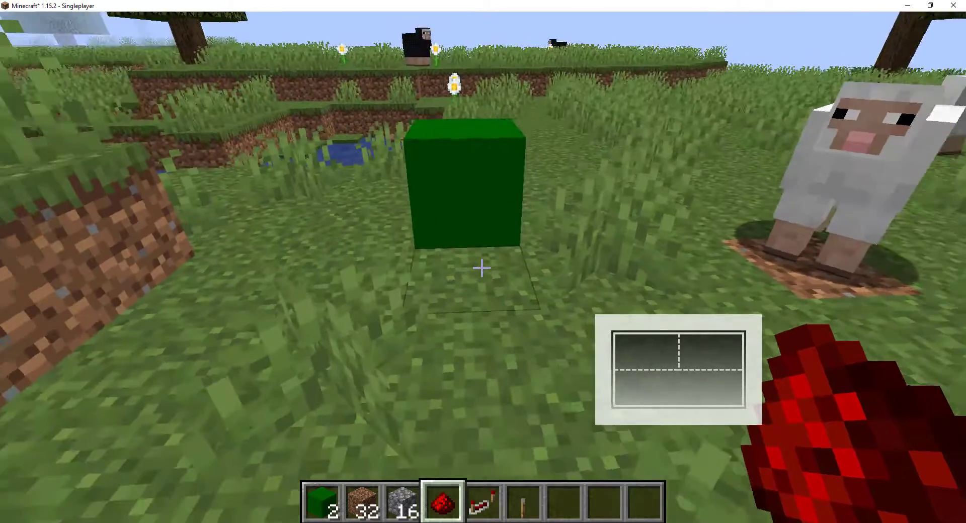
Step: Lay a straight line of redstone dust across the grass leading away from the Boompowder block
right_click(482, 268)
key(s)
right_click(482, 268)
right_click(482, 268)
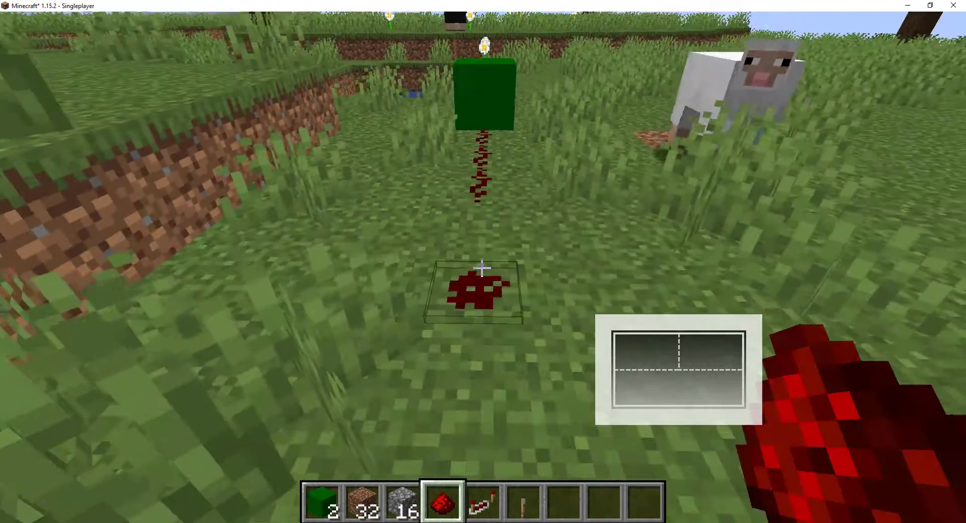
right_click(482, 267)
key(s)
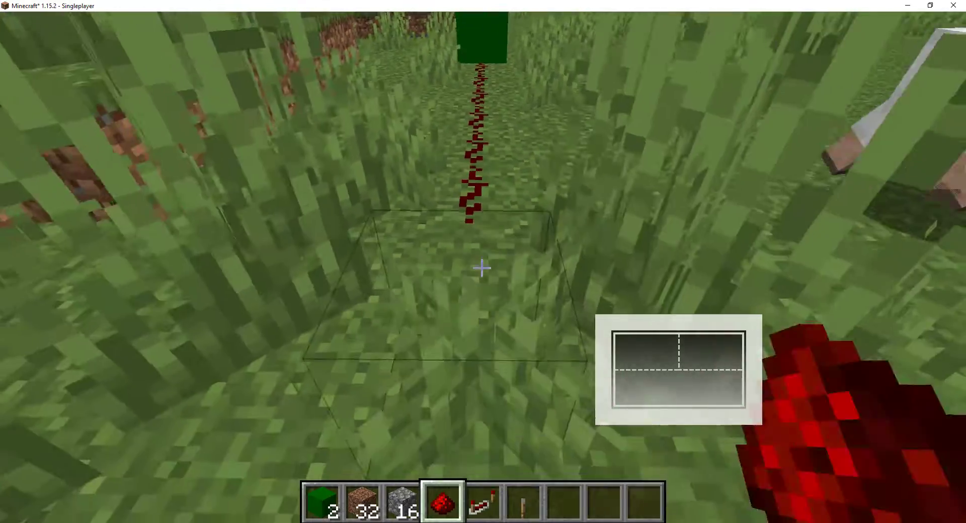
right_click(482, 268)
key(w)
right_click(481, 268)
key(s)
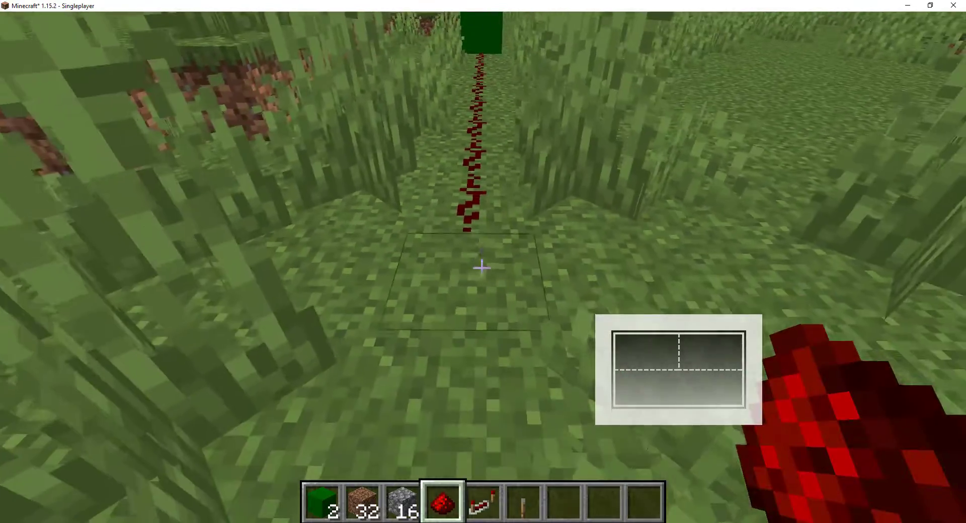
right_click(482, 268)
key(s)
right_click(482, 268)
key(s)
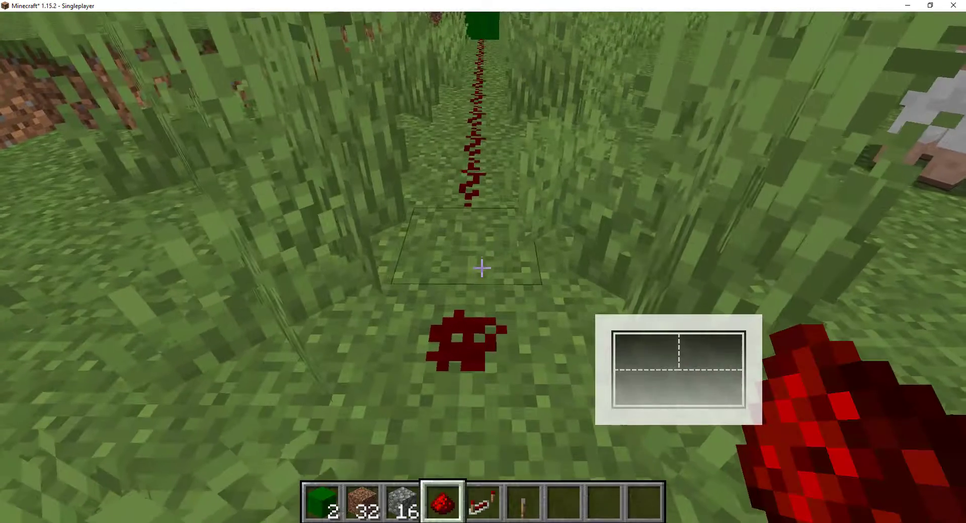
right_click(482, 267)
Step: Place a redstone repeater facing the Boompowder block at the far end of the dust line
key(5)
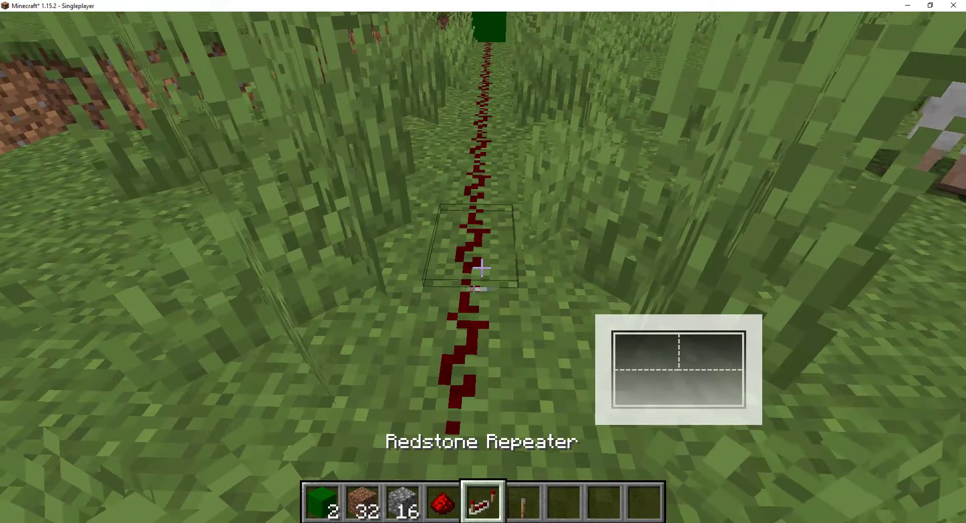
key(w)
right_click(482, 268)
key(s)
Step: Extend the circuit with a straight line of redstone dust behind the repeater
key(4)
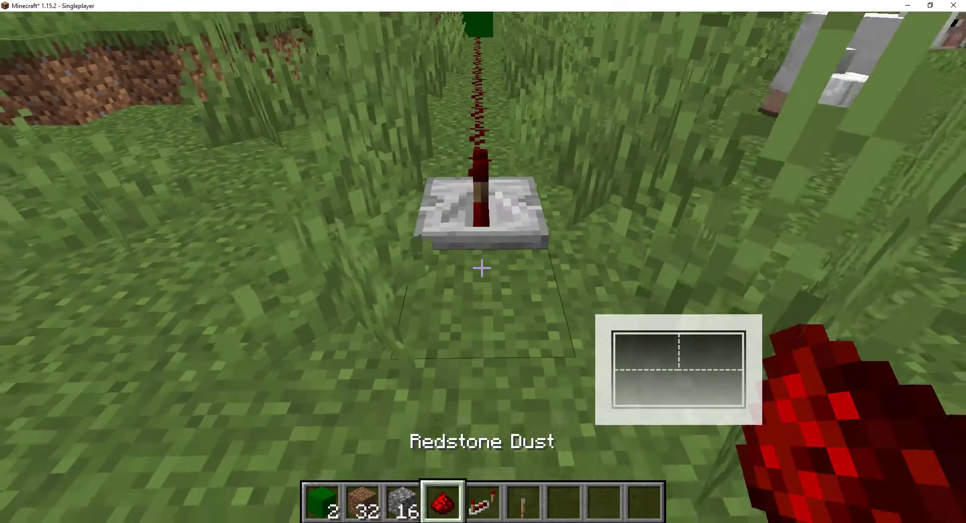
right_click(482, 268)
key(s)
right_click(482, 268)
key(s)
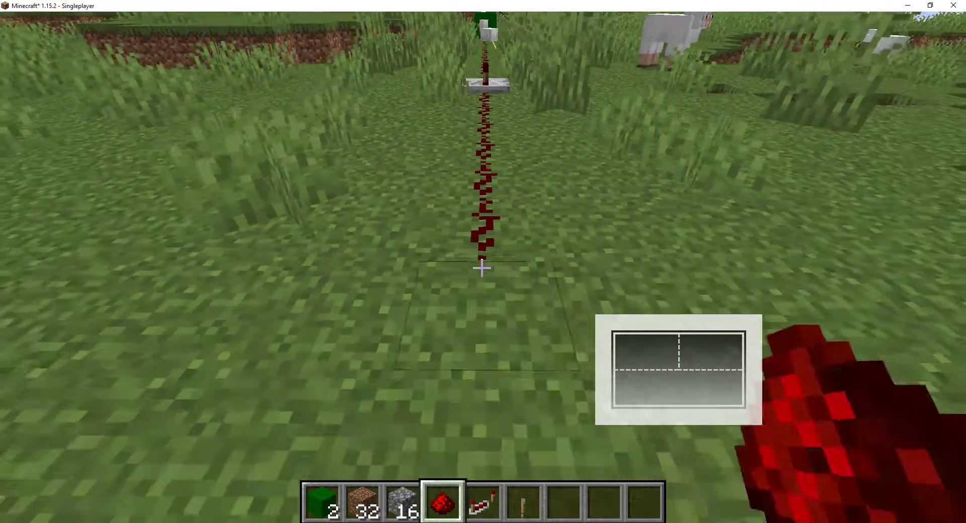
right_click(482, 268)
key(s)
Step: Place a second redstone repeater at the end of the extended dust line
key(s)
key(5)
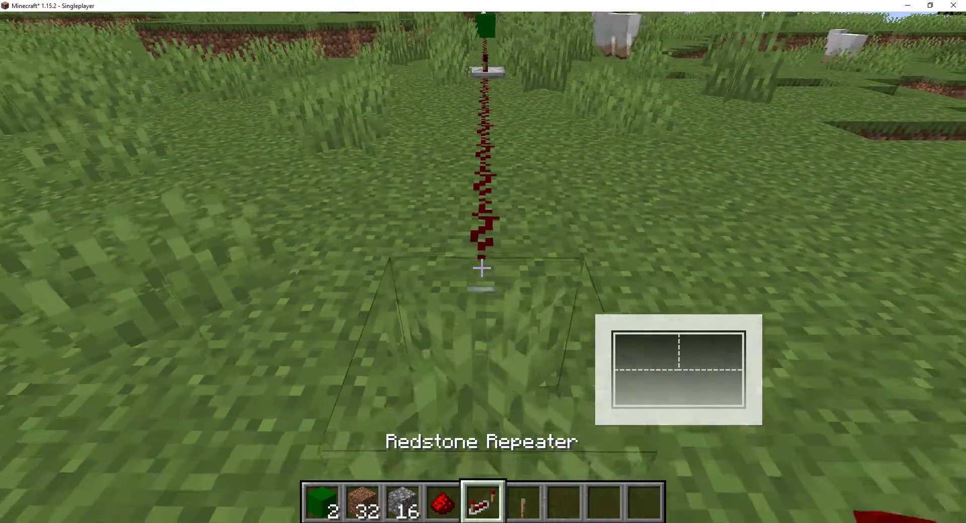
key(s)
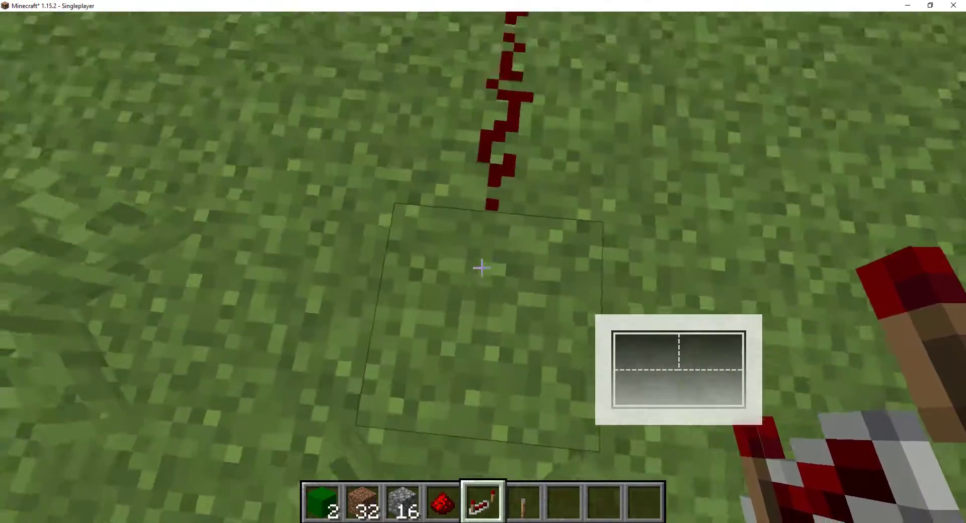
right_click(482, 267)
Step: Continue the redstone dust behind the second repeater, down the dirt ledges and onto the lower grass
key(s)
key(4)
right_click(482, 267)
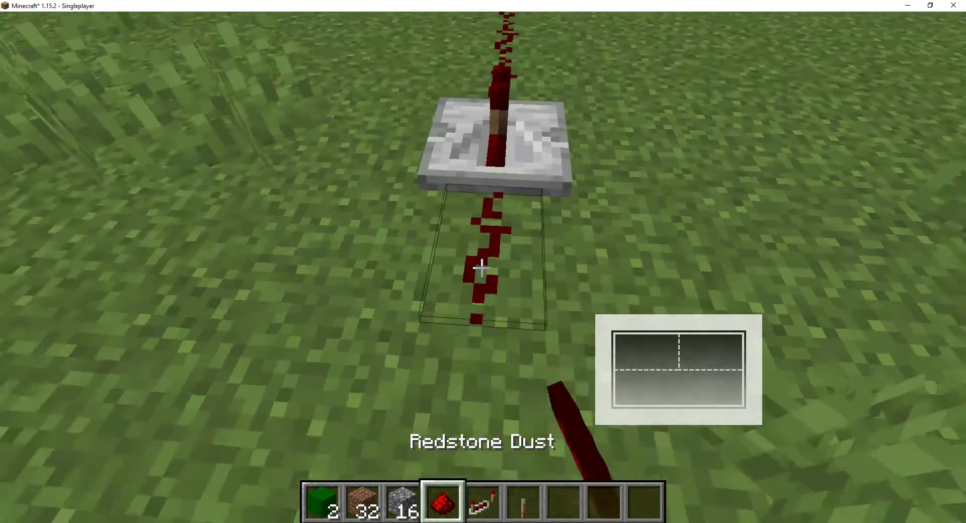
key(s)
key(s)
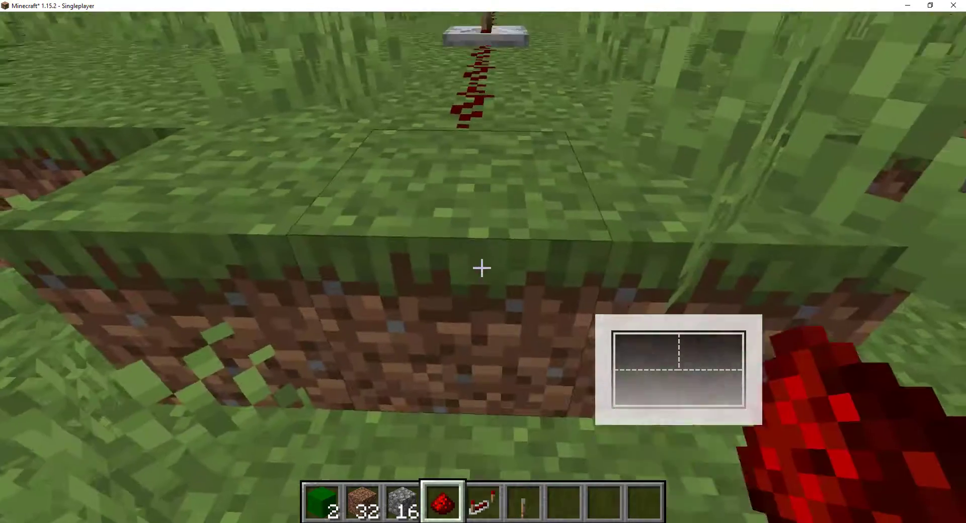
right_click(482, 269)
key(s)
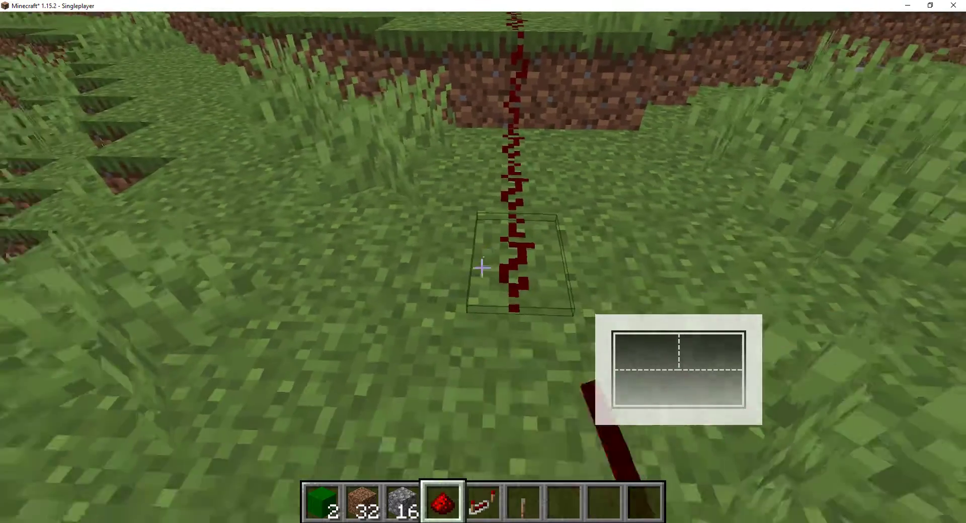
right_click(482, 268)
key(s)
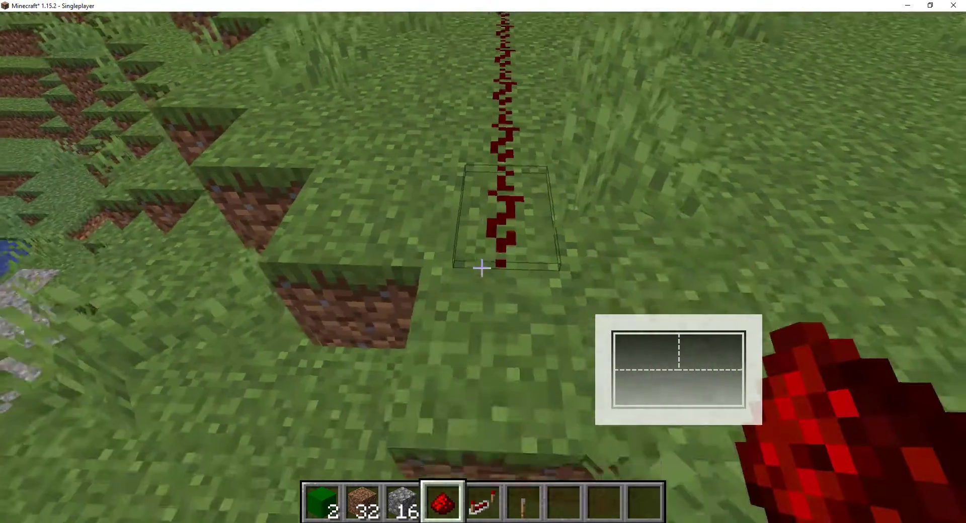
key(s)
right_click(482, 268)
right_click(482, 268)
key(s)
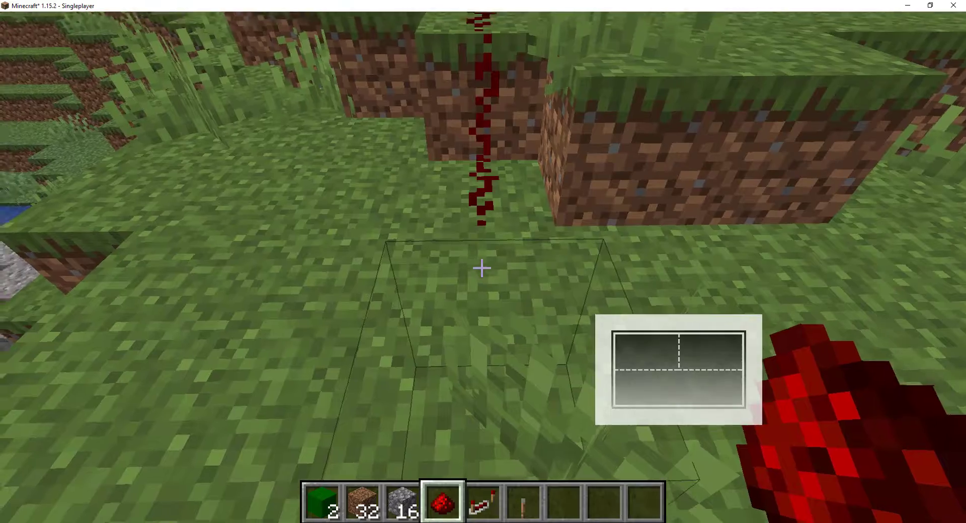
click(482, 268)
right_click(482, 268)
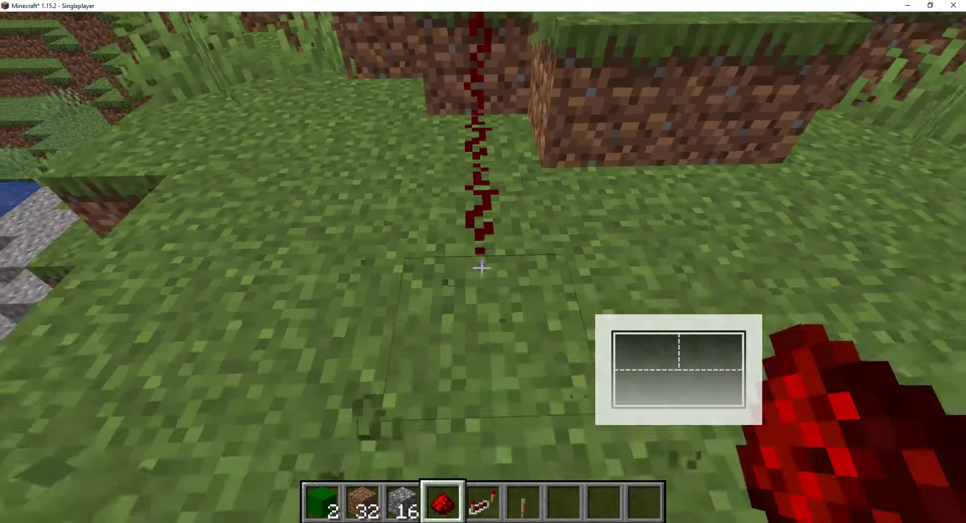
Step: Place a third repeater at the end of the dust, then set a lever behind it and switch it on
key(s)
scroll(482, 268, down, 1)
right_click(481, 268)
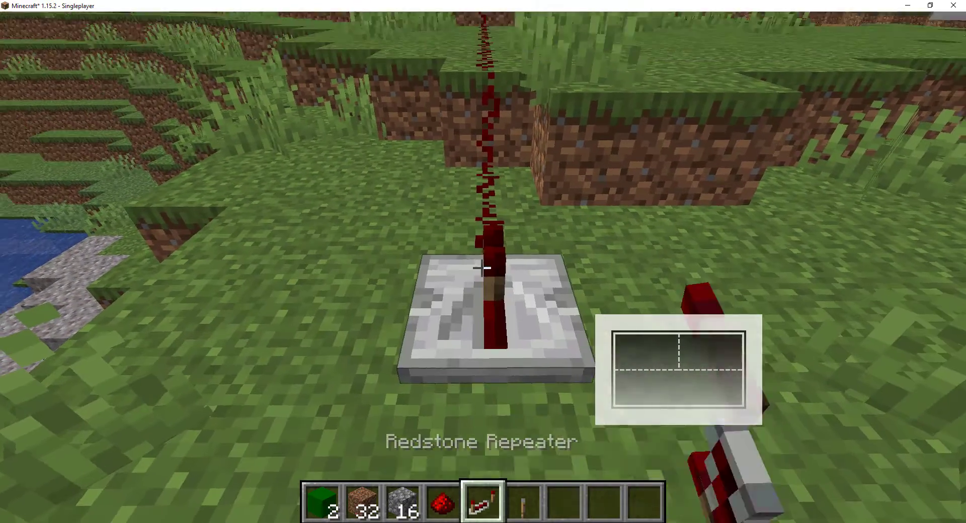
scroll(482, 269, down, 1)
right_click(482, 269)
right_click(481, 268)
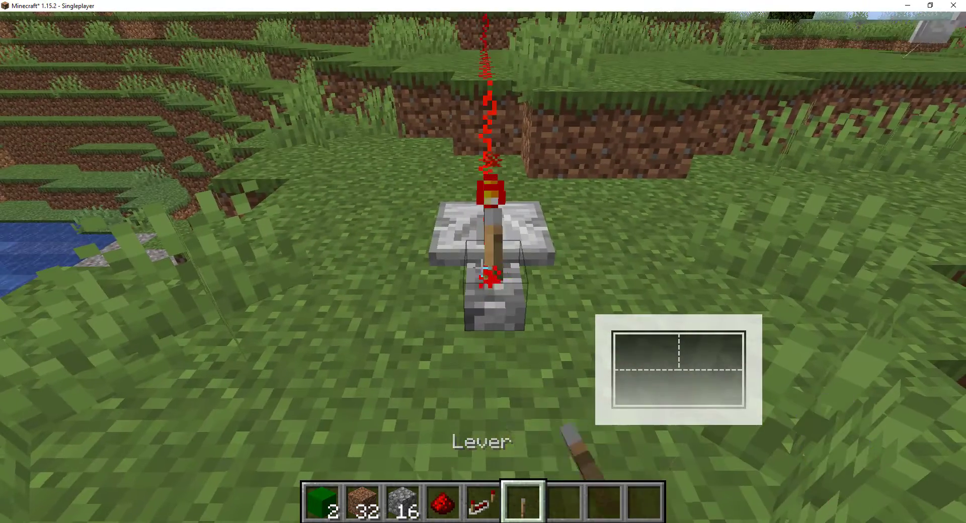
Step: Fly up to inspect the area of the Boompowder blast, and save and quit the world to return to MCreator
key(space)
key(space)
key(w)
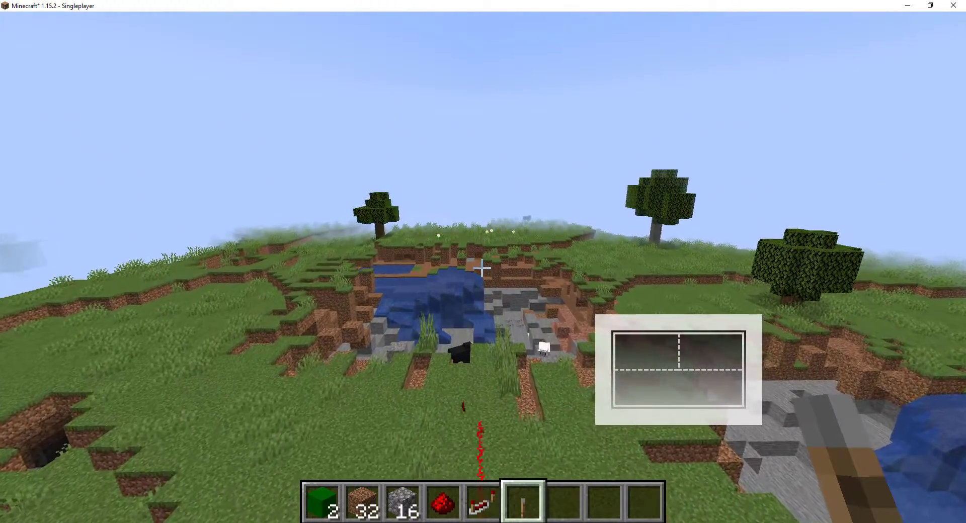
key(w)
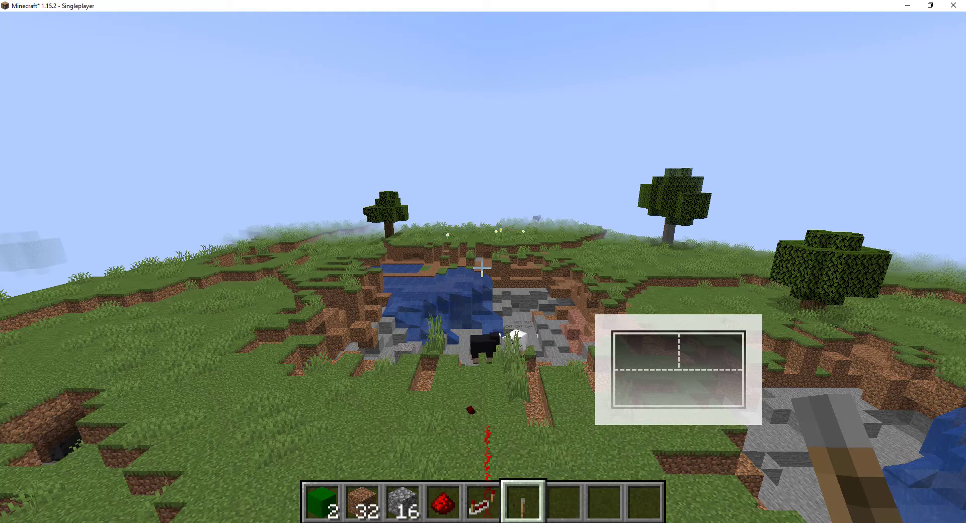
key(Escape)
click(486, 366)
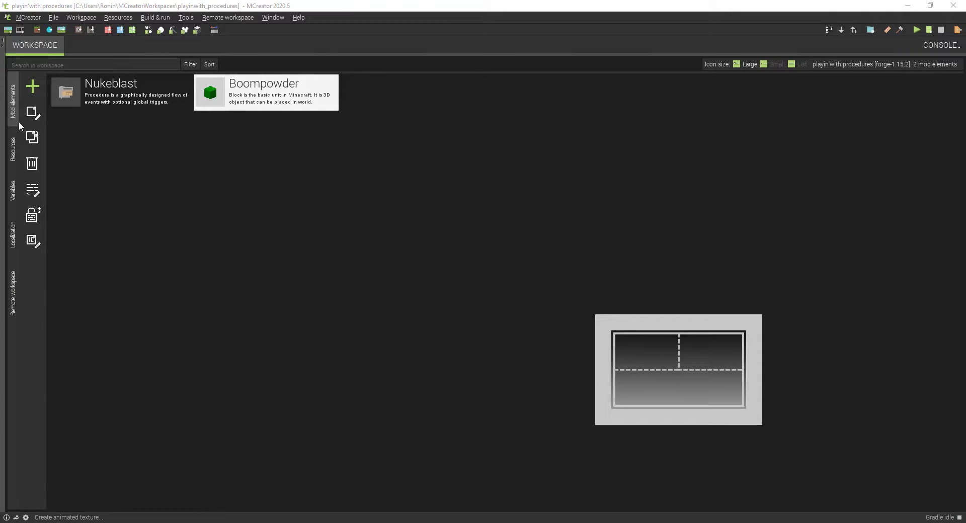
click(33, 87)
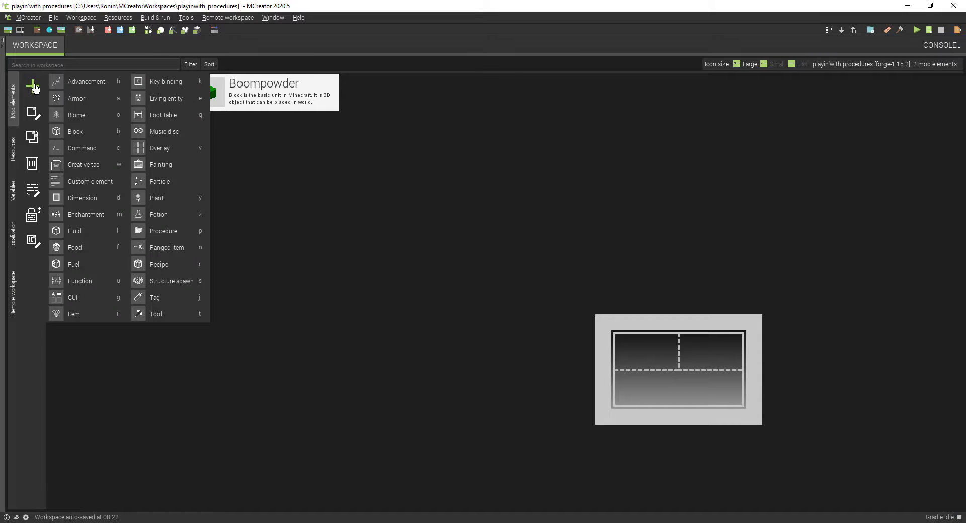
click(157, 230)
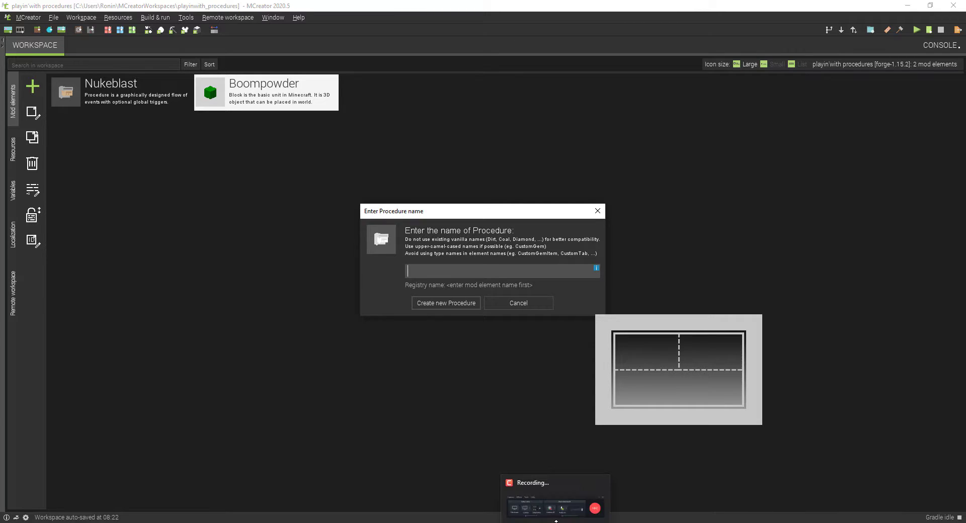
click(556, 513)
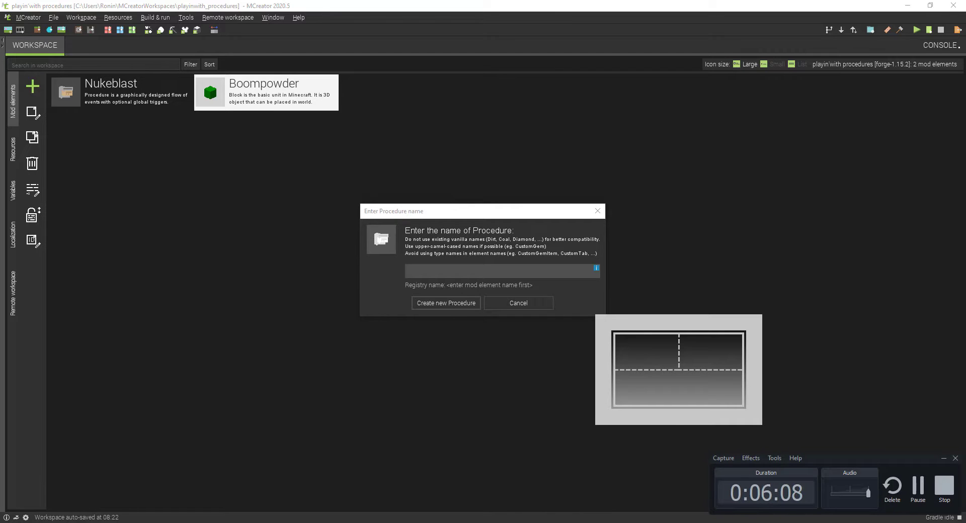
click(918, 486)
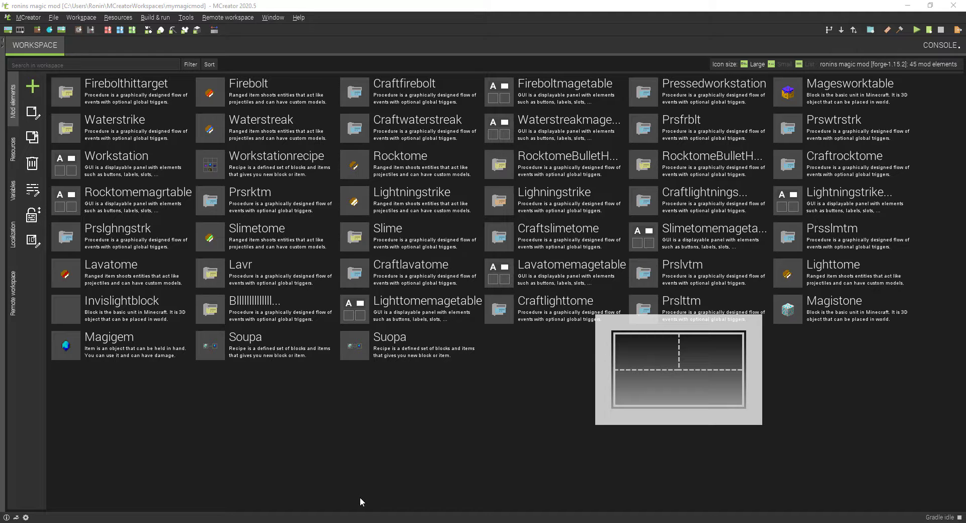
Step: Review the Firebolt ranged item's settings and the Firebolthittarget procedure's blocks, saving each mod element
double_click(258, 94)
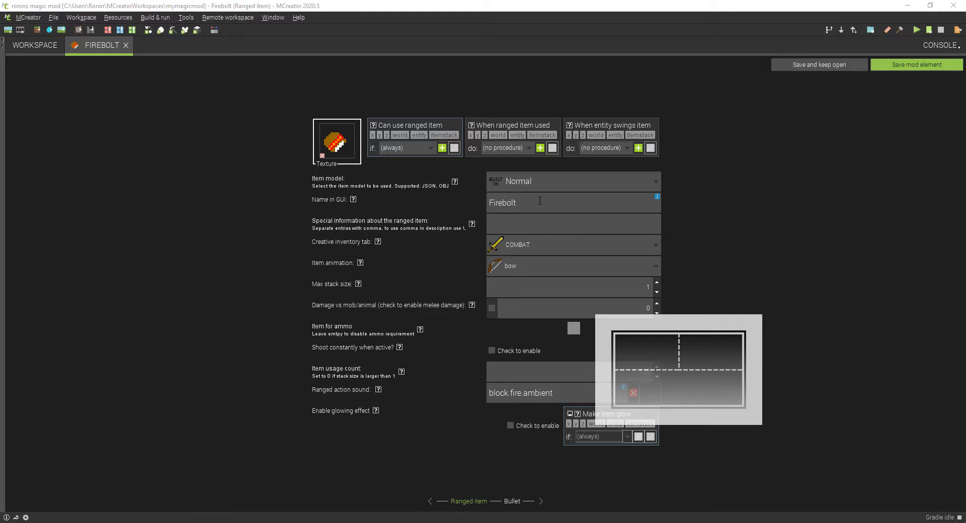
click(910, 68)
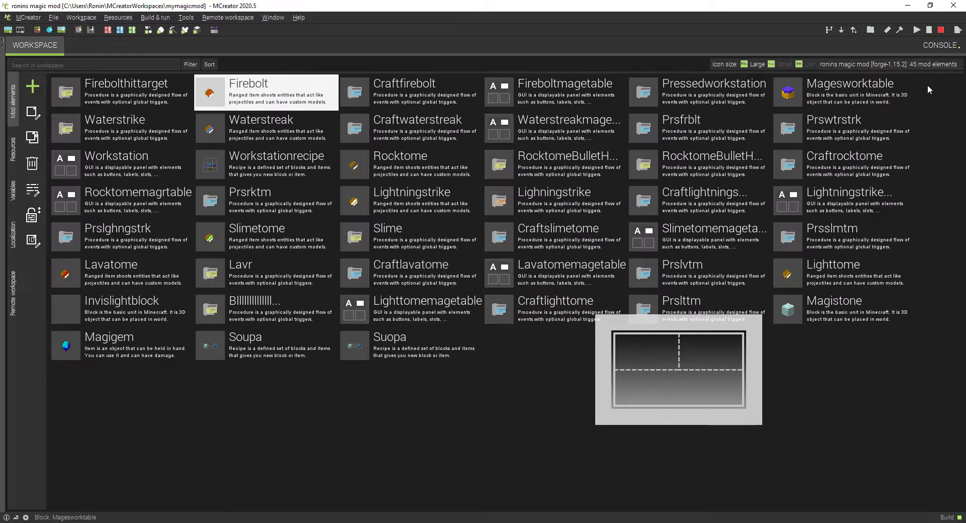
click(134, 86)
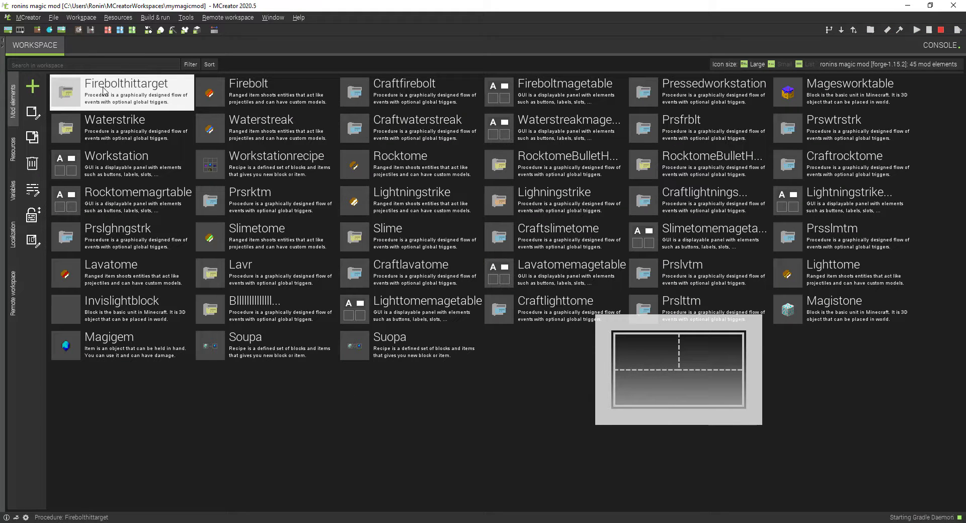
double_click(103, 90)
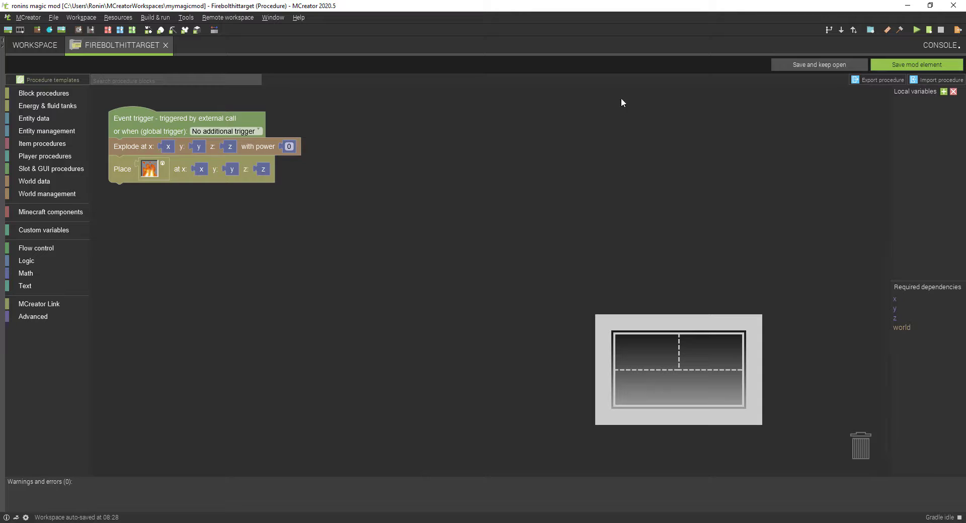
click(896, 66)
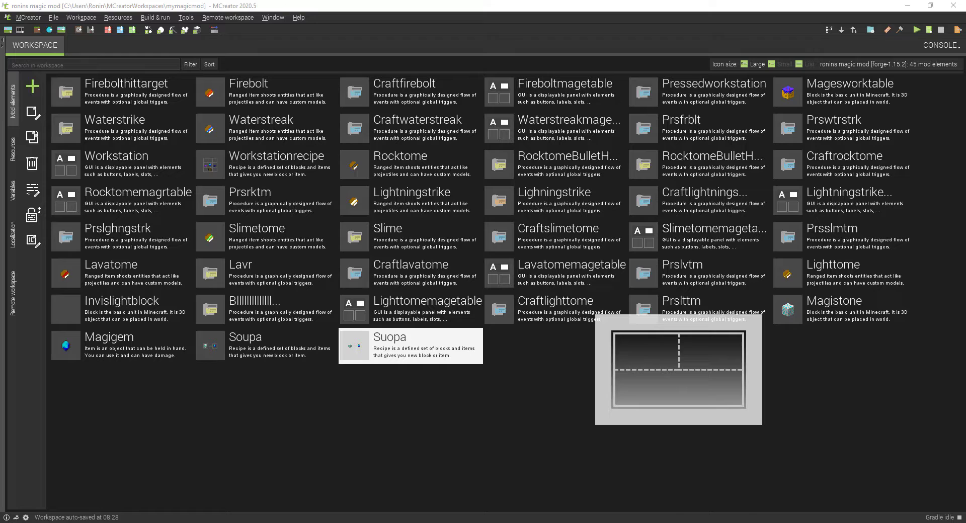
mouse_move(702, 522)
click(741, 457)
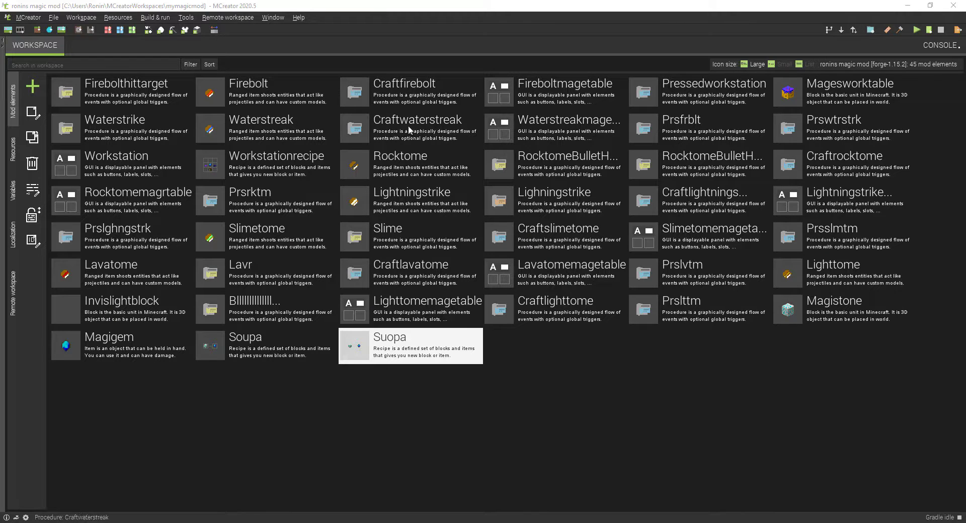
Step: Open the Craftfirebolt procedure and examine its slot conditions and crafting actions
double_click(375, 90)
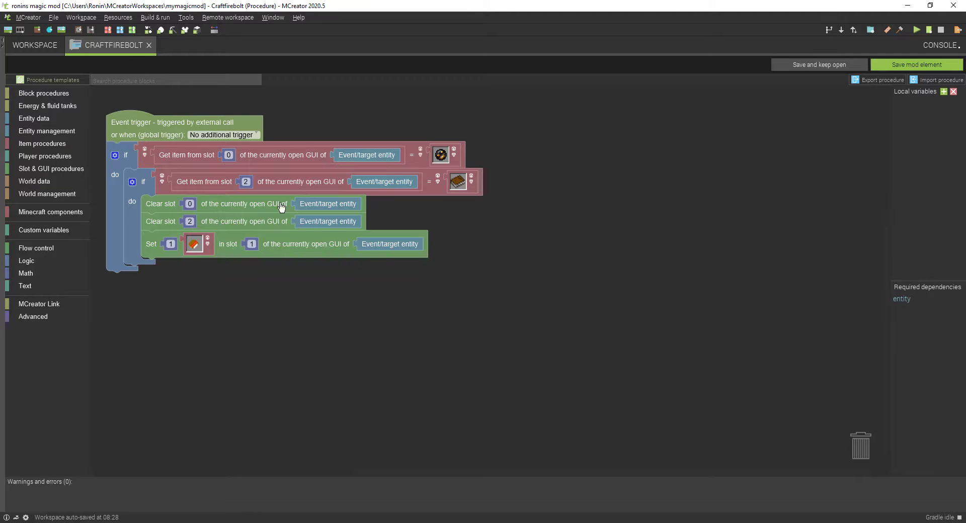
scroll(215, 193, up, 2)
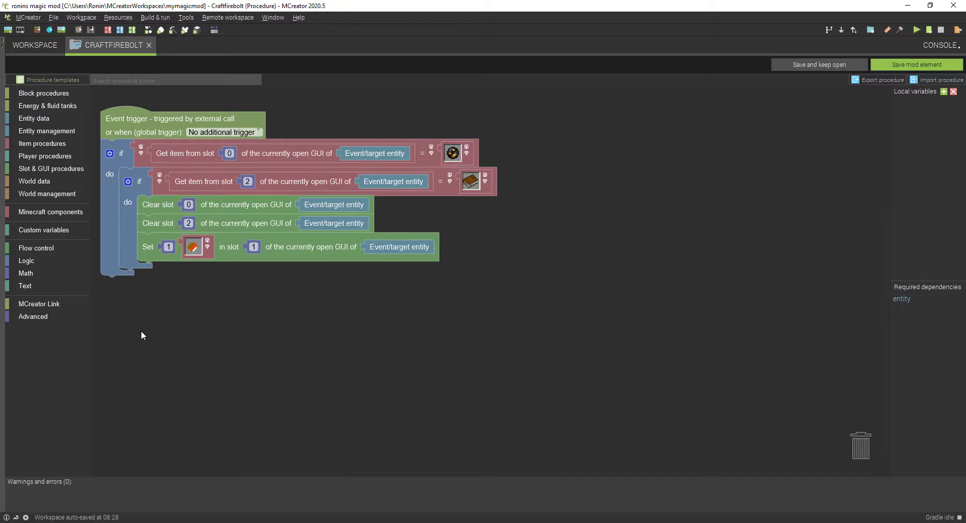
drag(142, 331, 197, 363)
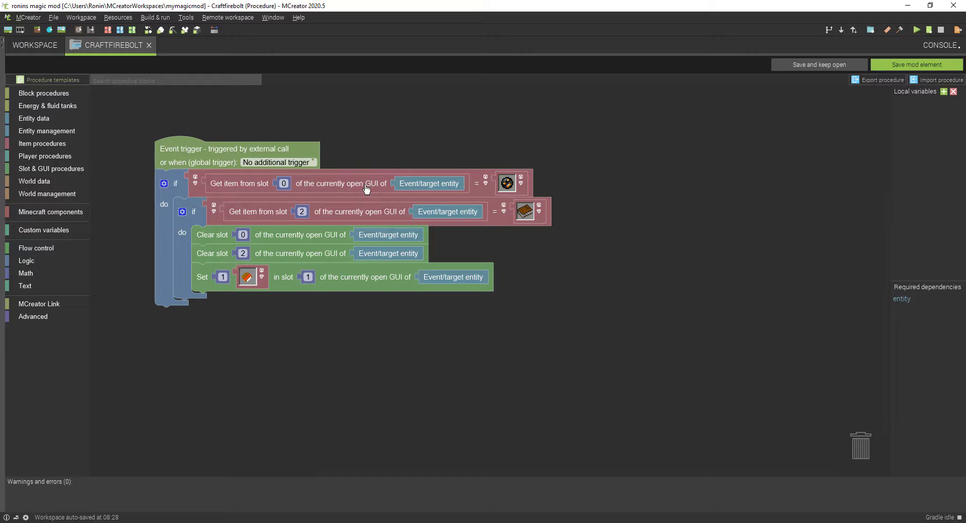
Step: Open the Fireboltmagetable GUI from the workspace, keeping the Craftfirebolt procedure open
click(39, 48)
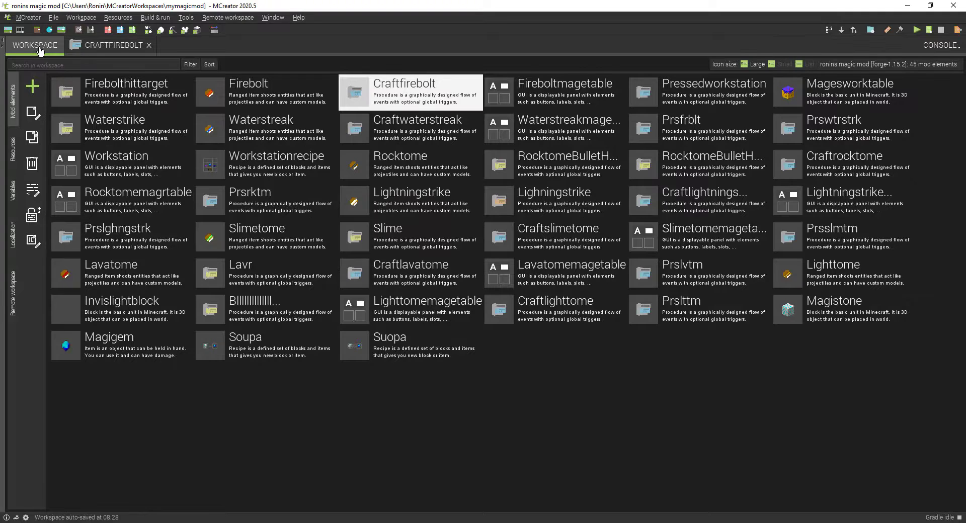
click(584, 102)
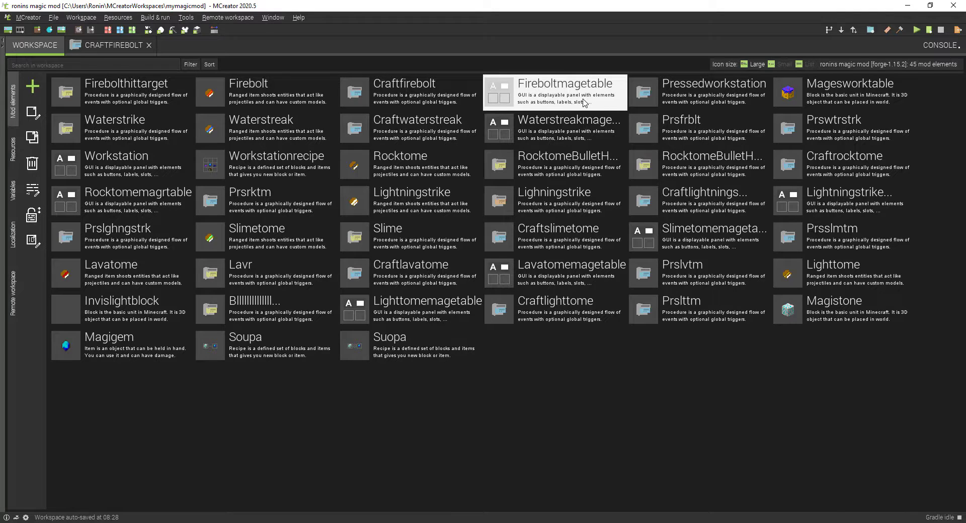
double_click(583, 102)
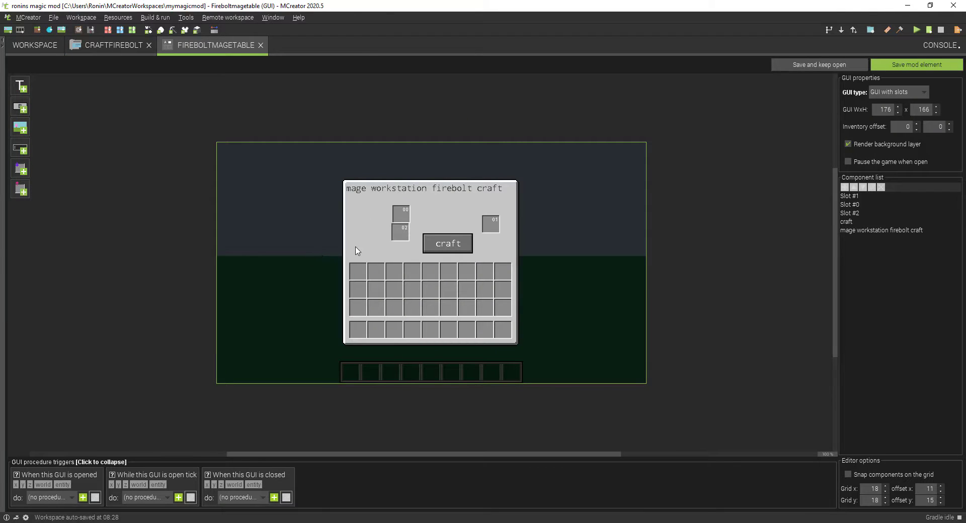
Step: Compare the slots and craft button of the Fireboltmagetable GUI with the slot conditions and actions in the Craftfirebolt procedure
click(102, 45)
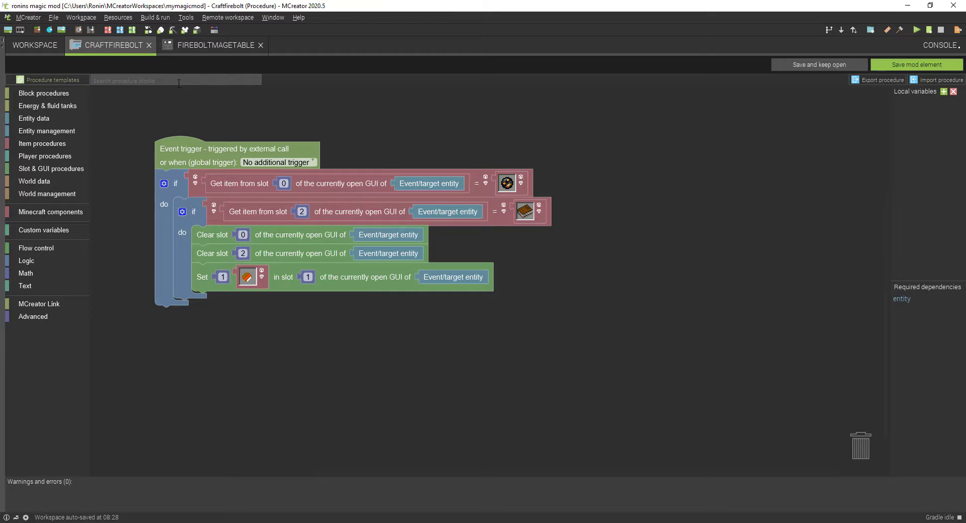
click(184, 48)
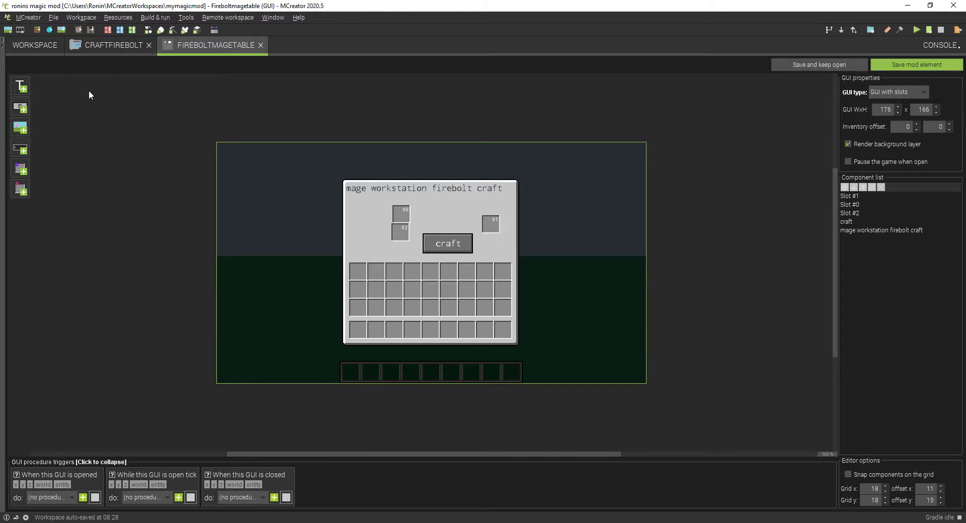
click(102, 47)
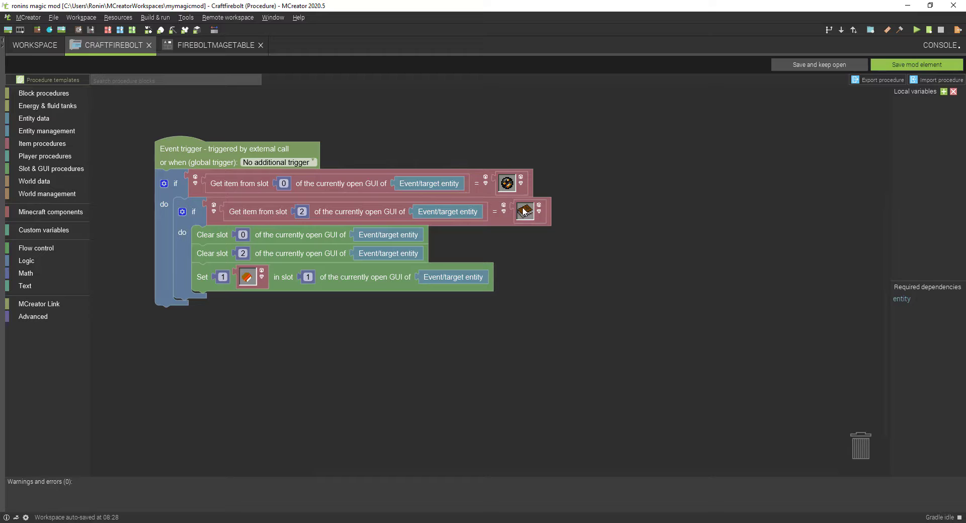
click(175, 48)
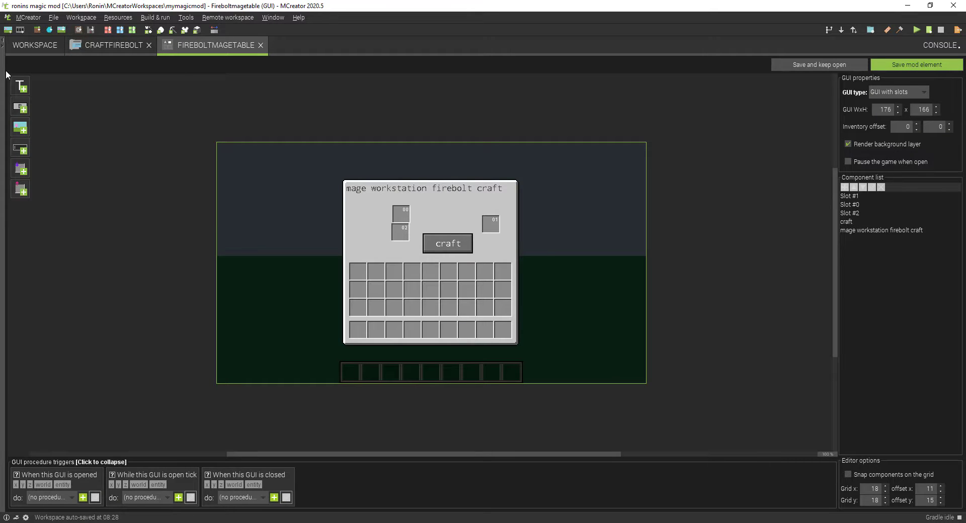
click(79, 47)
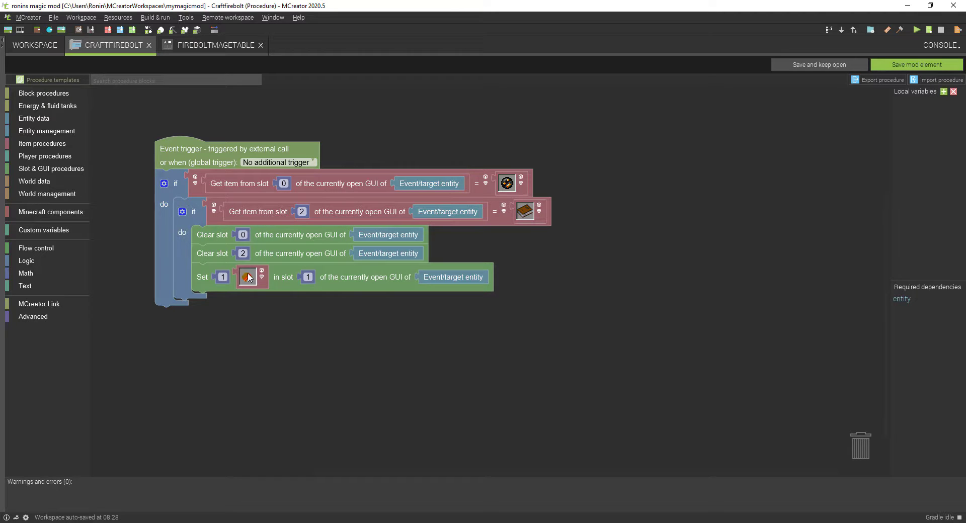
click(20, 53)
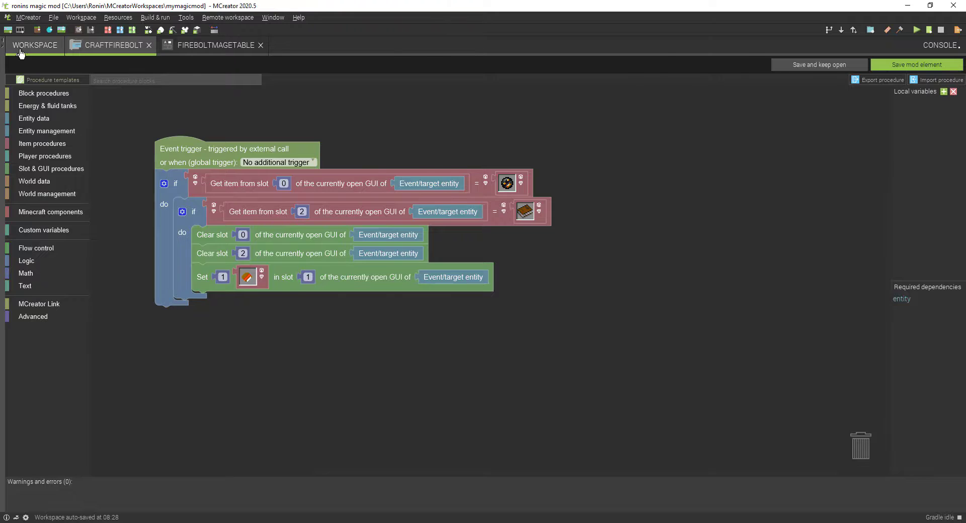
click(121, 45)
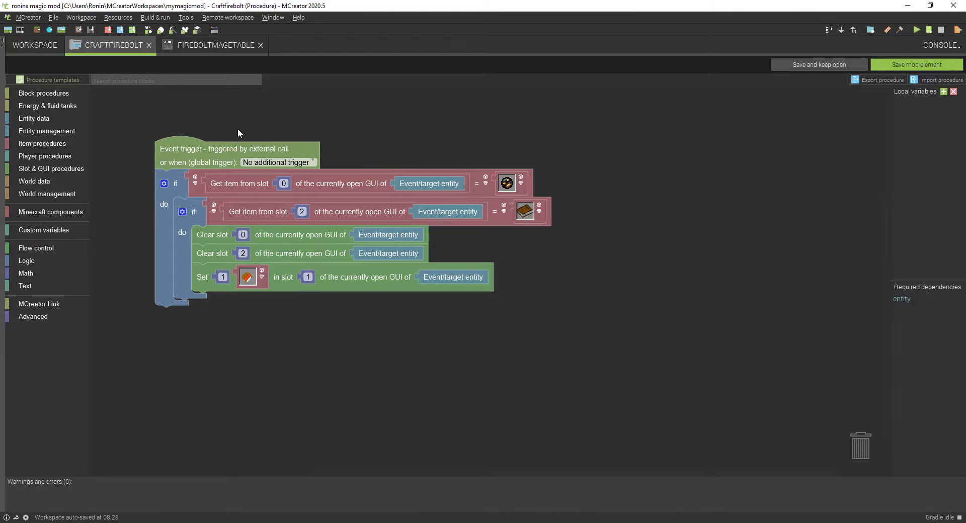
click(211, 50)
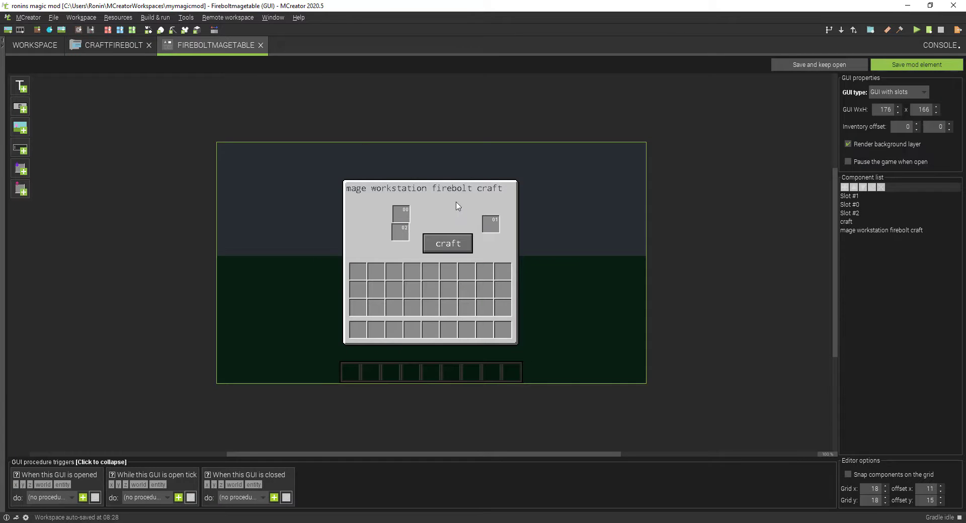
click(115, 44)
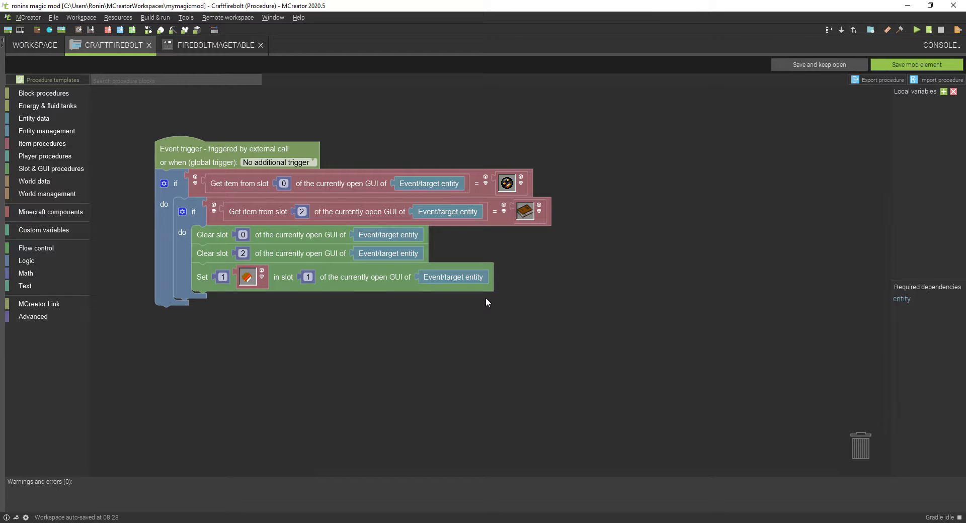
Step: Save the Craftfirebolt and Fireboltmagetable elements, and check the Firebolt ranged item's settings before closing it
click(952, 66)
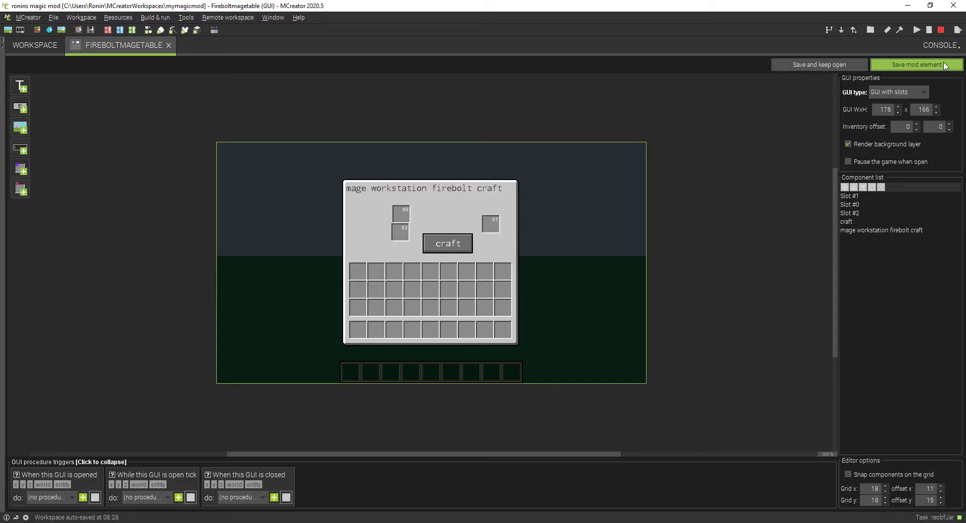
click(894, 67)
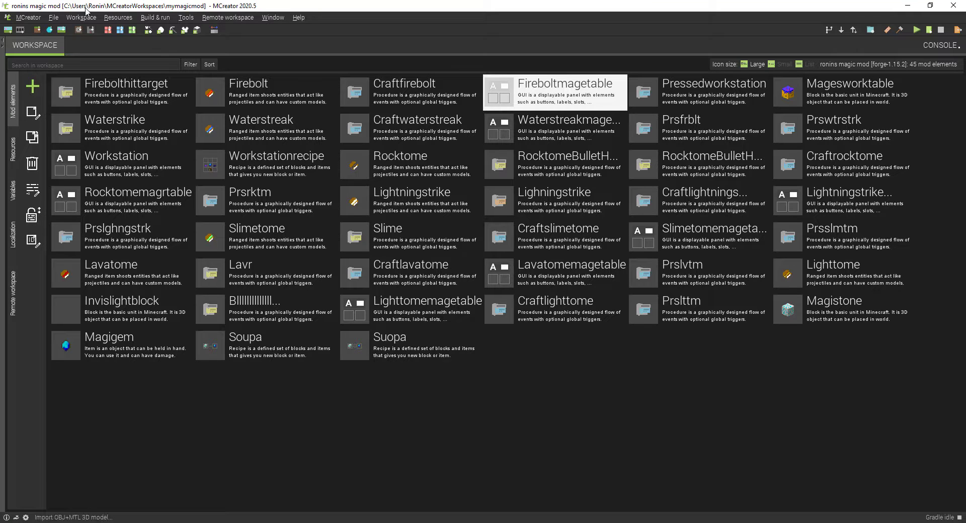
double_click(232, 90)
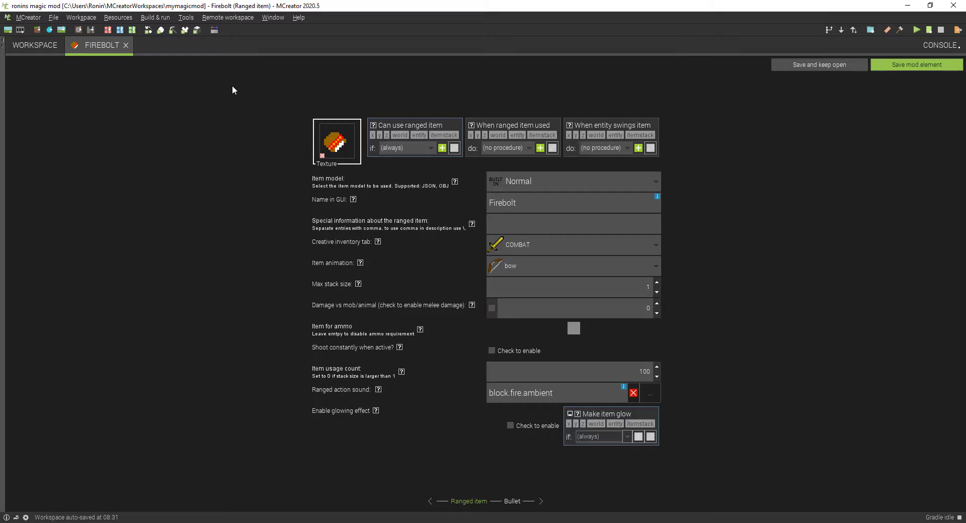
click(125, 46)
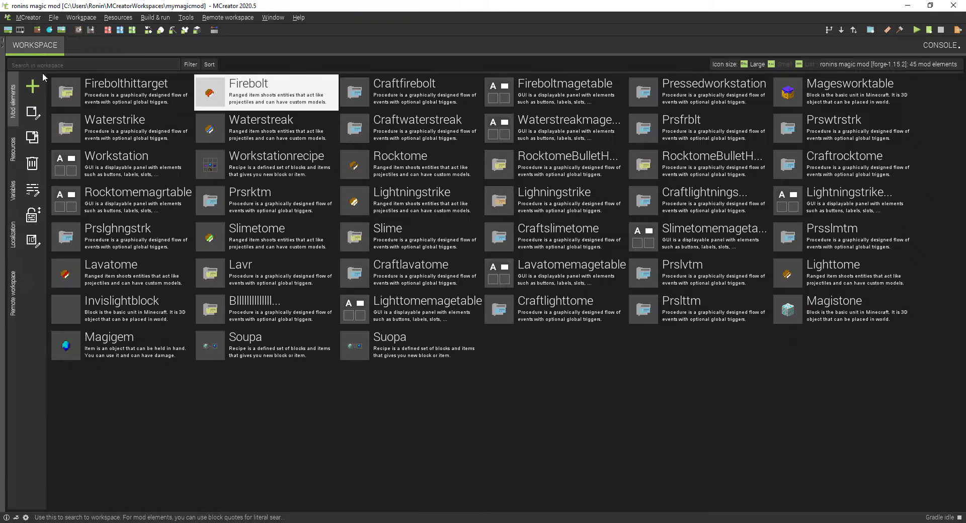
Step: Create a new ranged item mod element named Ironstrike
click(32, 87)
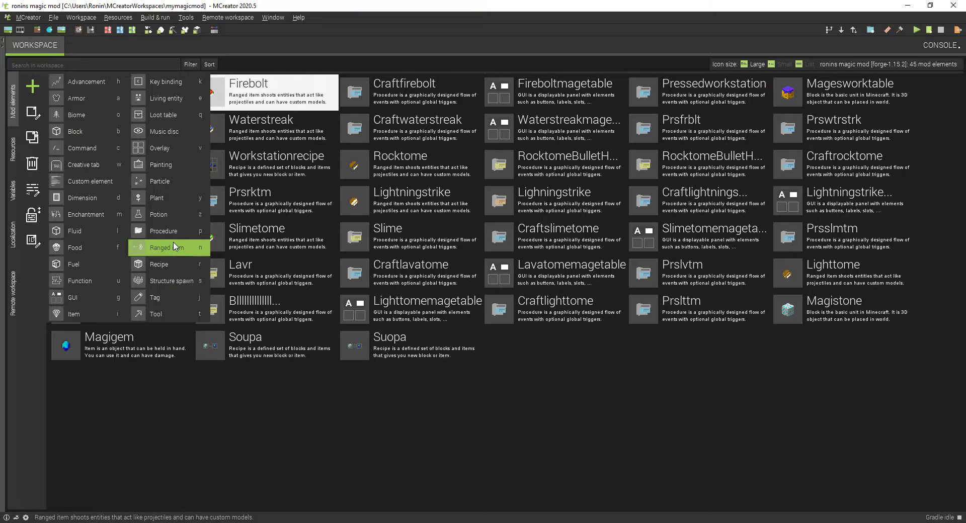
click(174, 246)
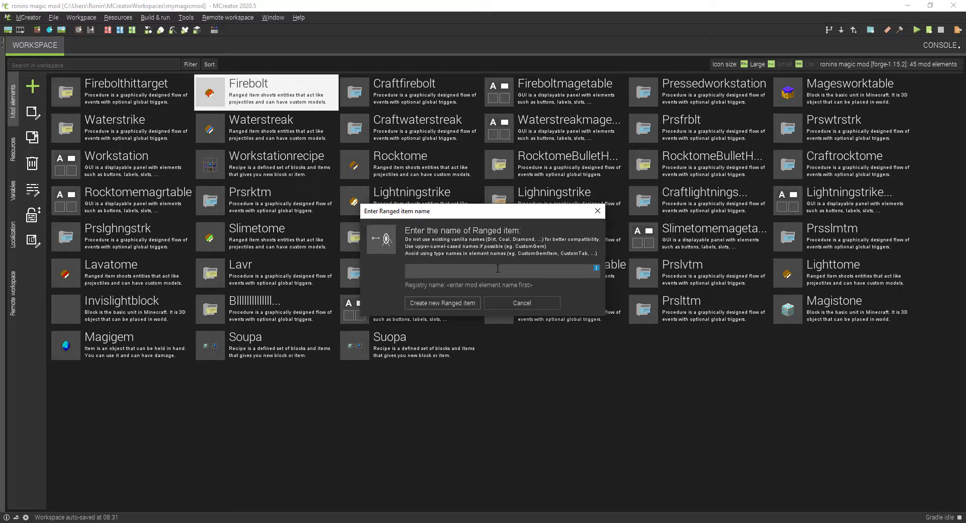
click(595, 522)
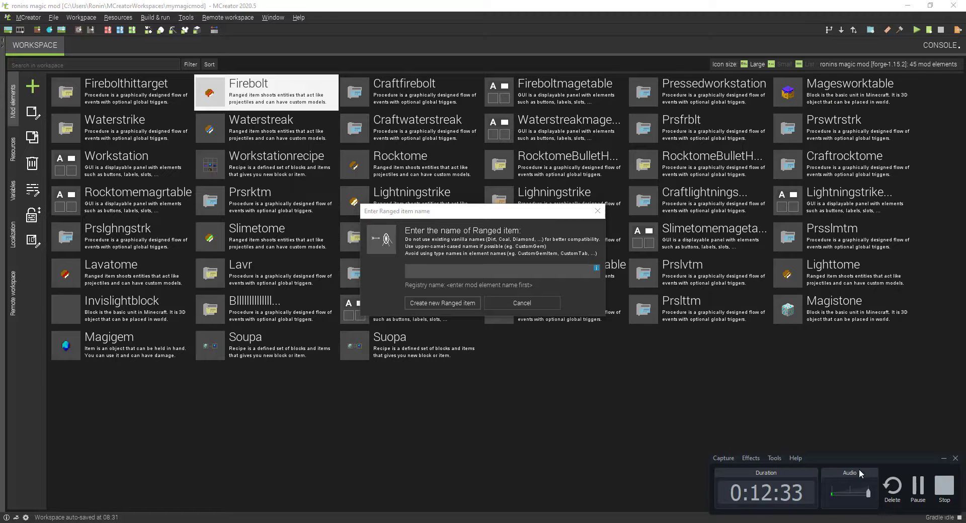
click(923, 489)
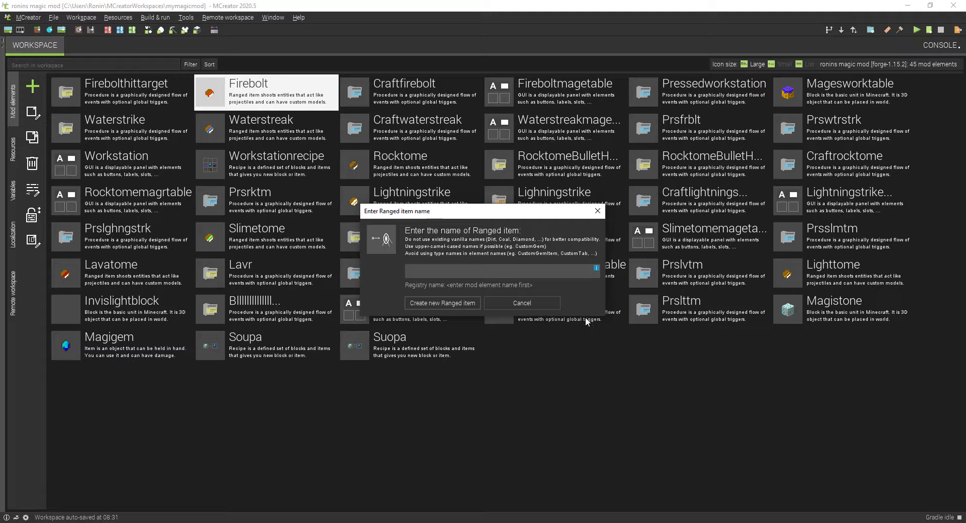
text(Ironstrike)
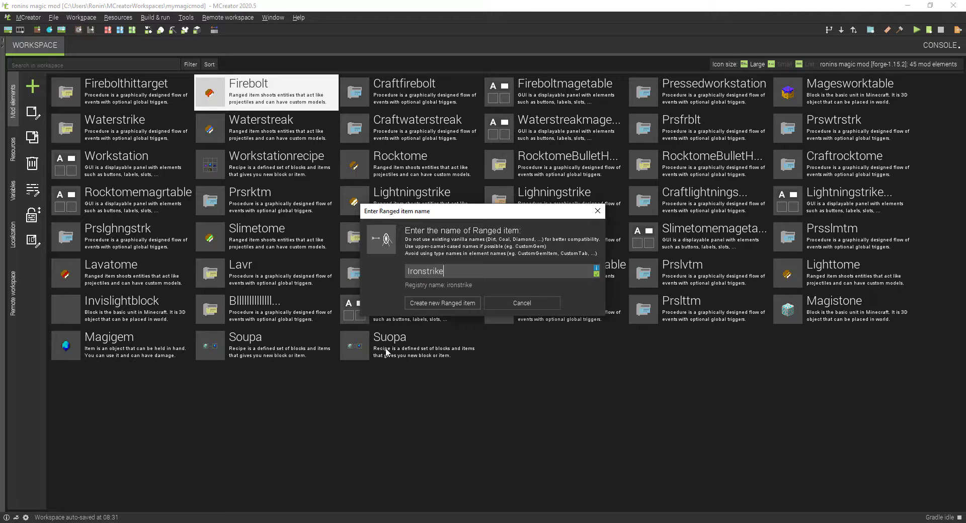
click(420, 312)
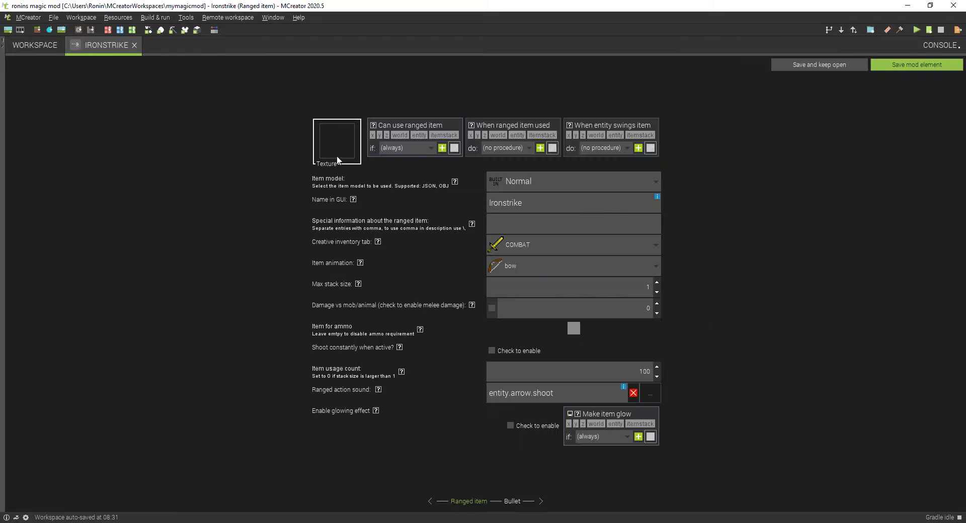
click(347, 146)
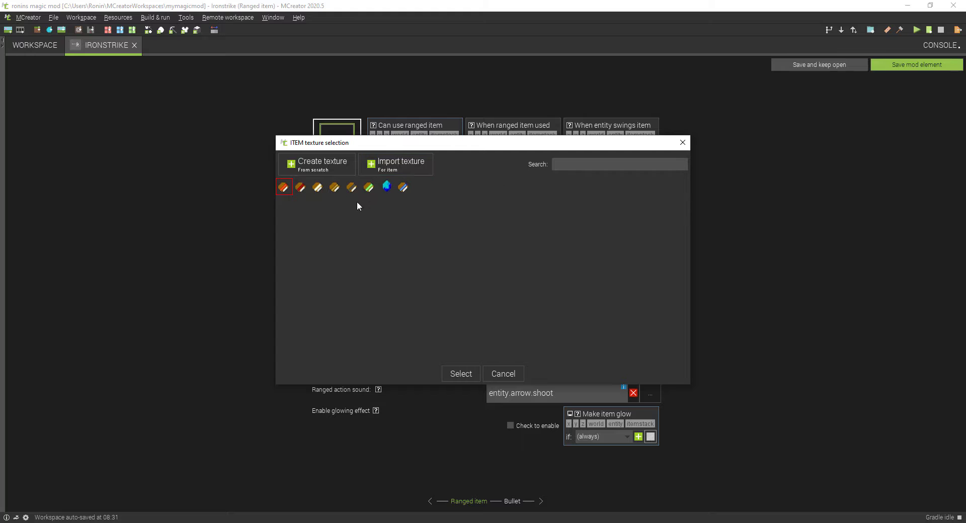
click(386, 188)
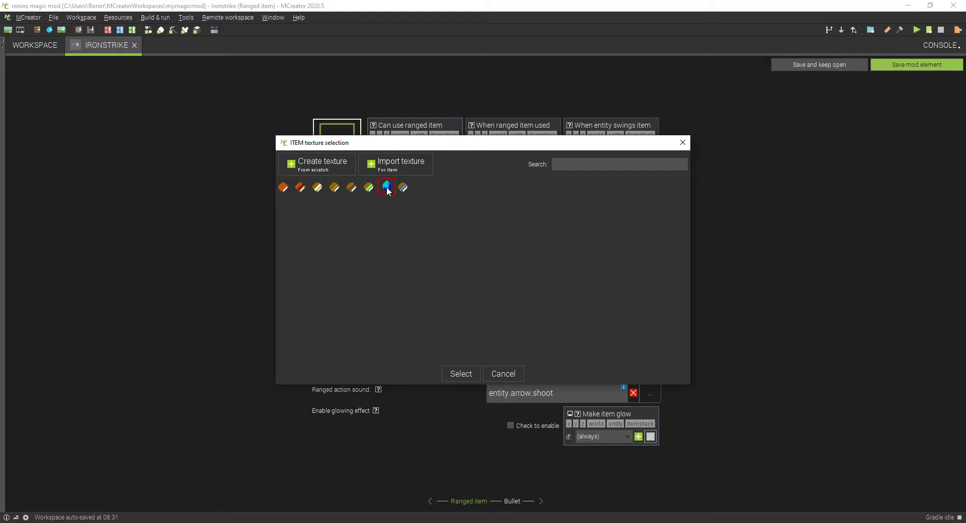
click(683, 143)
Step: Open the Workstationrecipe element from the workspace, examine its crafting grid, and close it
click(16, 45)
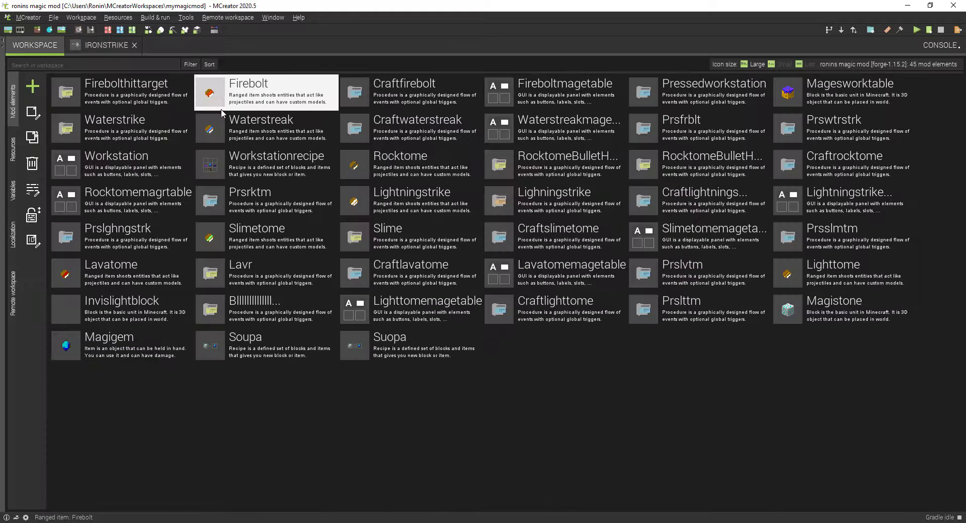
double_click(263, 164)
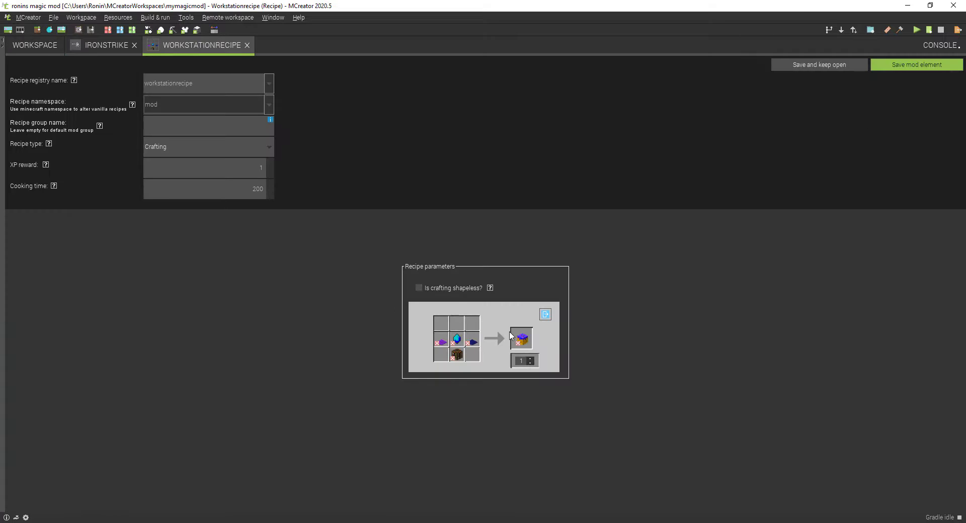
click(248, 45)
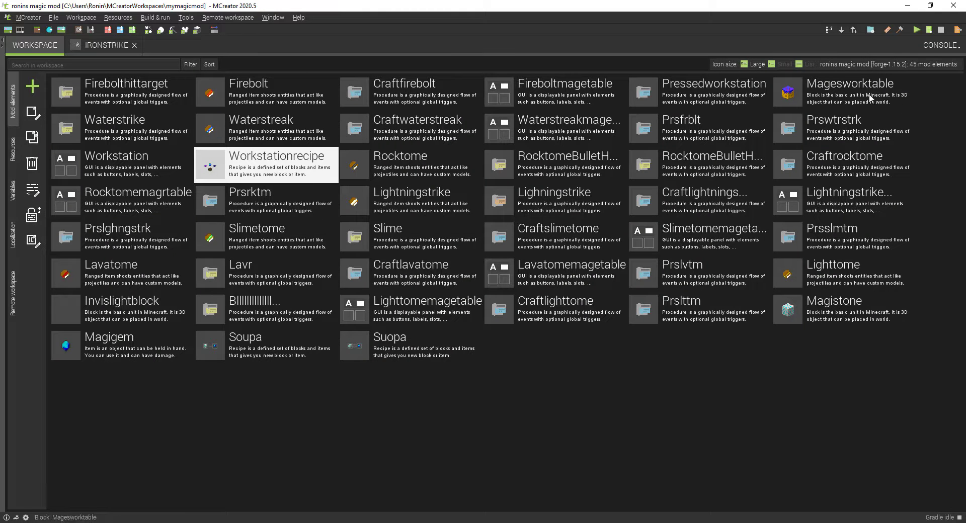
Step: Open the lightningstrike.png texture from the workspace resources for editing
click(16, 157)
double_click(94, 272)
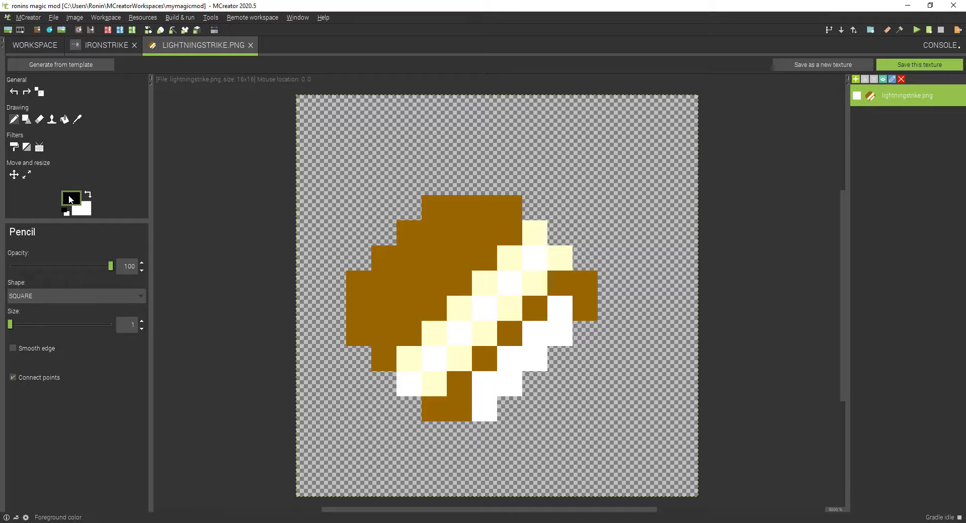
Step: Try light pink as the foreground color on one pale yellow pixel at the lower end of the book's diagonal stripe
click(71, 198)
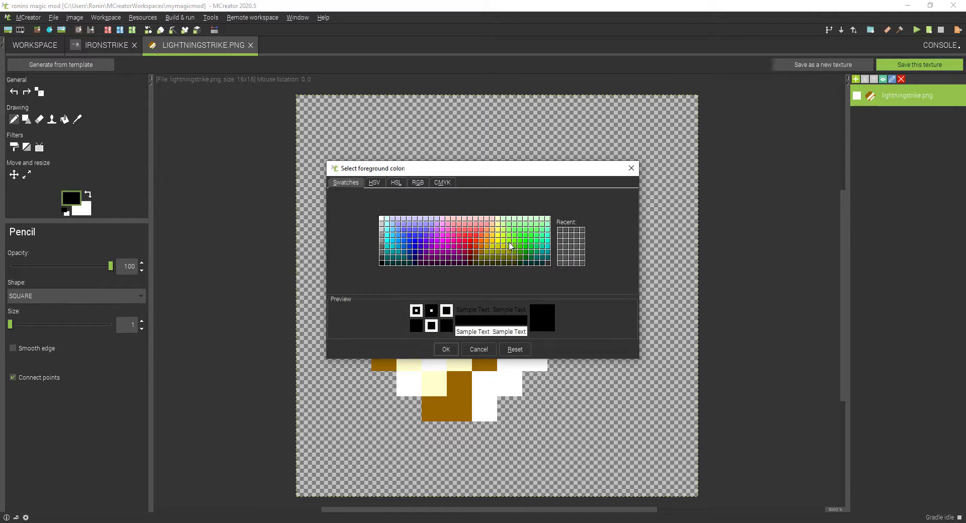
click(492, 230)
click(493, 229)
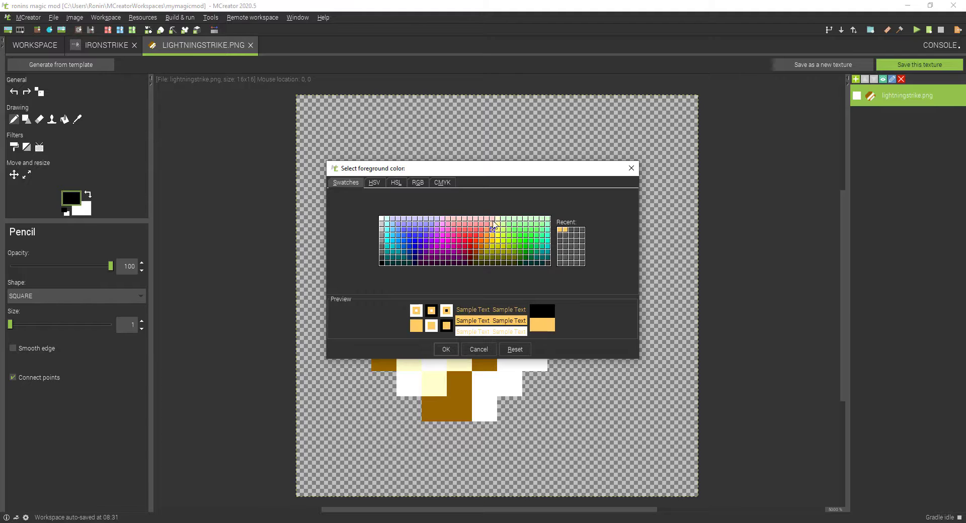
click(492, 220)
click(488, 219)
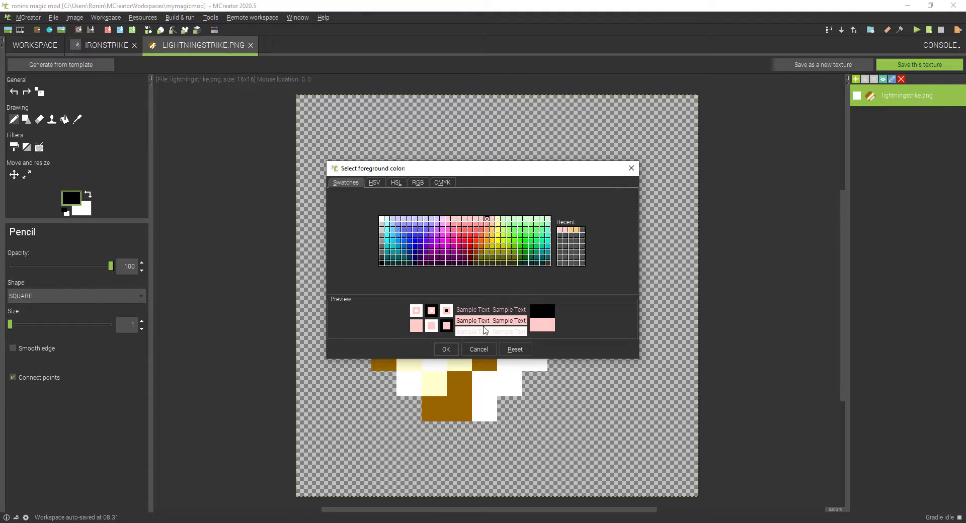
click(446, 349)
click(417, 353)
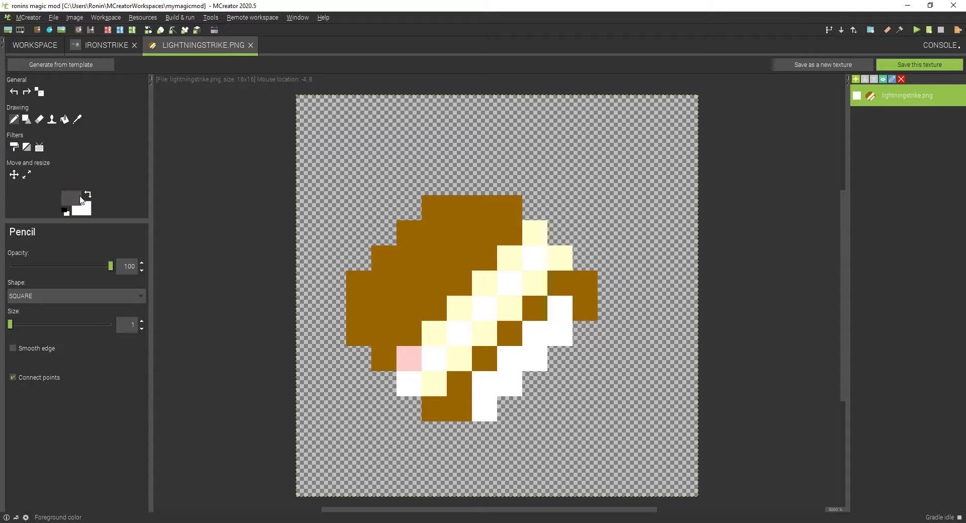
Step: Recolor the pale yellow and pink pixels along both edges of the book's diagonal stripe golden brown
click(70, 199)
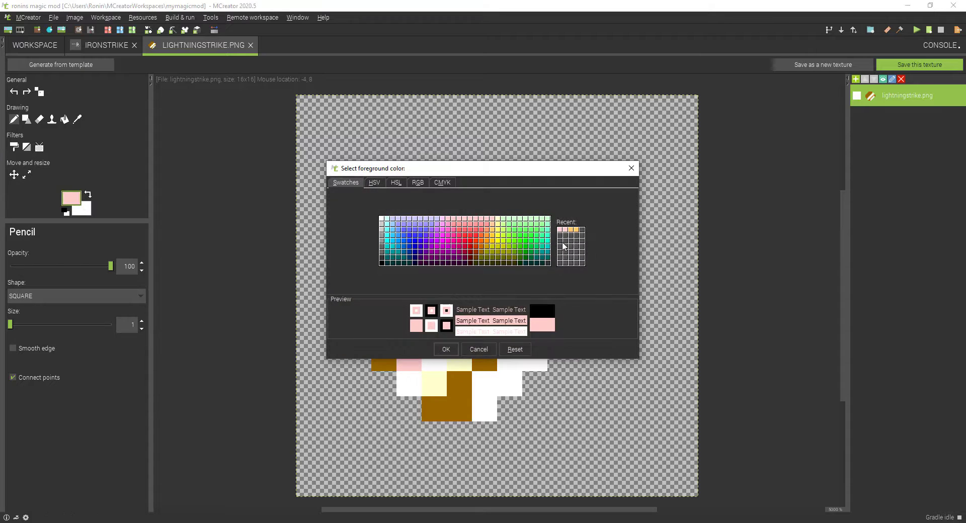
click(486, 246)
click(447, 350)
click(409, 358)
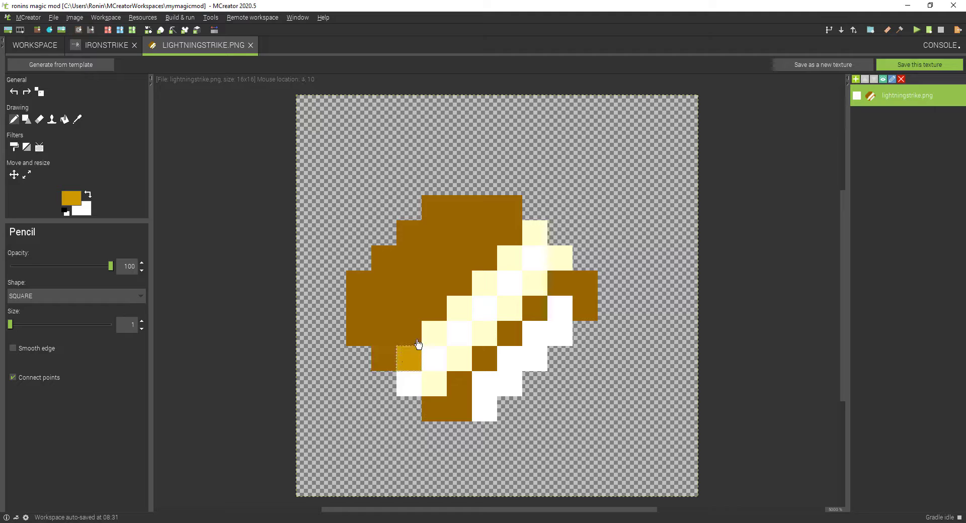
click(434, 333)
click(460, 308)
click(484, 284)
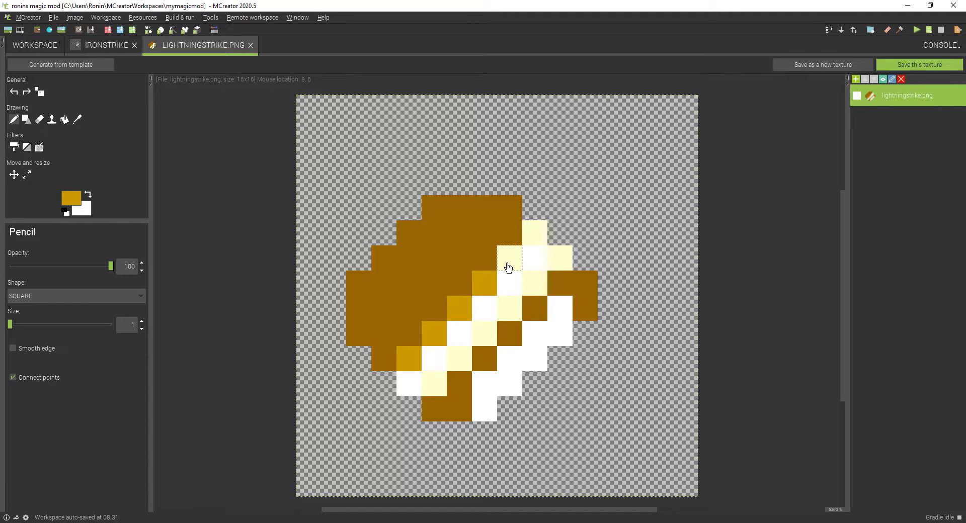
click(509, 259)
click(535, 234)
click(564, 257)
click(534, 285)
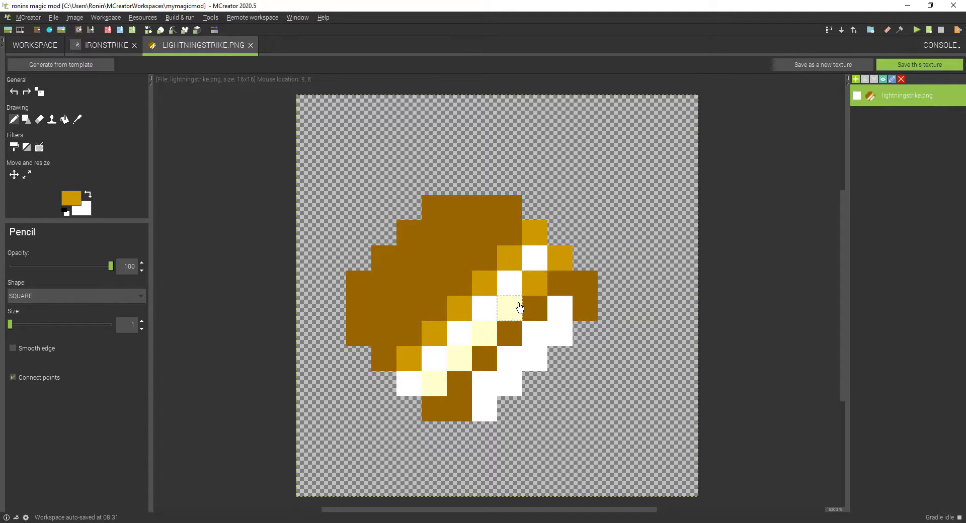
click(510, 309)
click(484, 334)
click(460, 359)
click(435, 385)
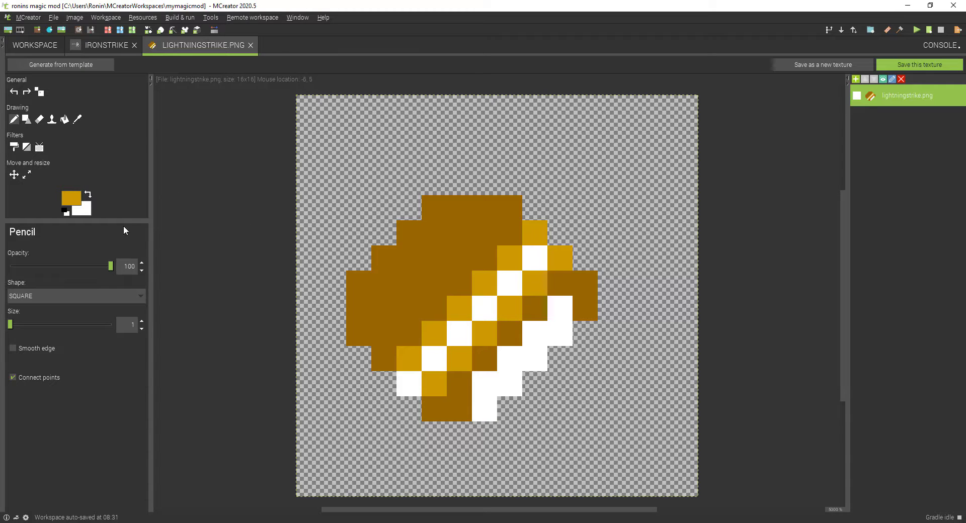
Step: Try bright yellow on the three lowest white pixels along the center of the book's diagonal stripe
click(70, 198)
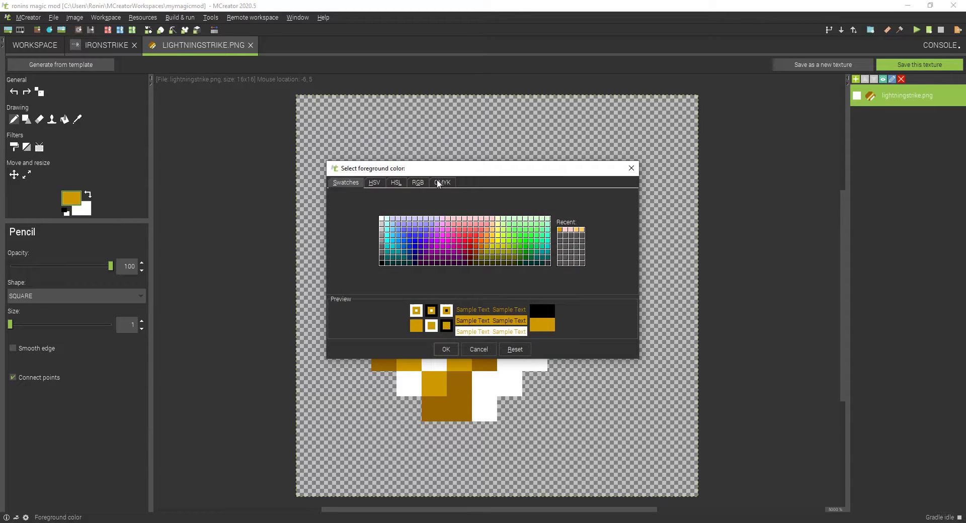
click(498, 242)
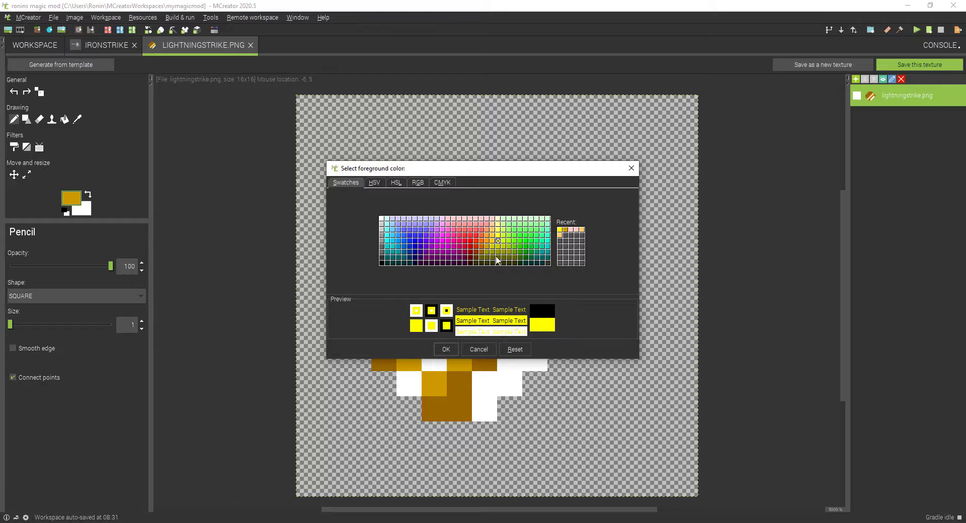
click(447, 349)
click(416, 379)
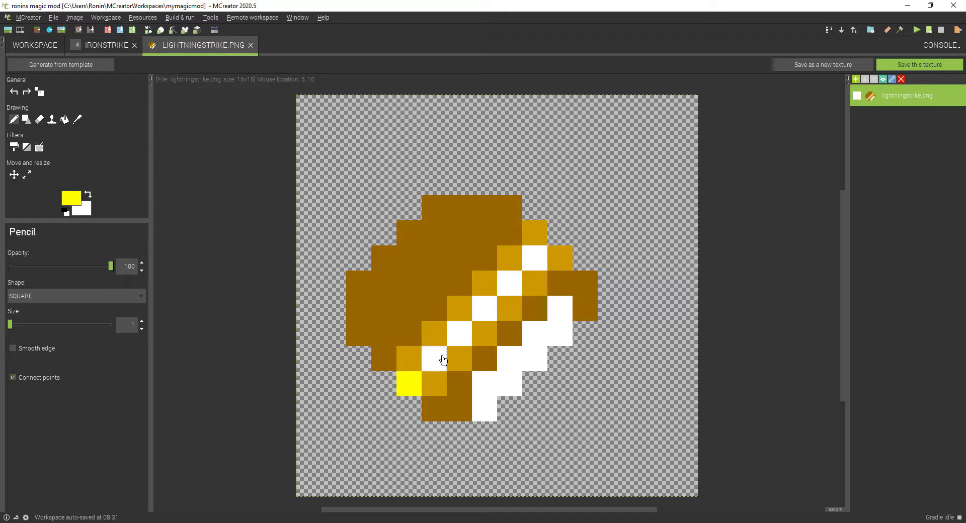
click(446, 355)
click(459, 336)
Step: Paint all six center pixels of the book's diagonal stripe dark olive
click(71, 198)
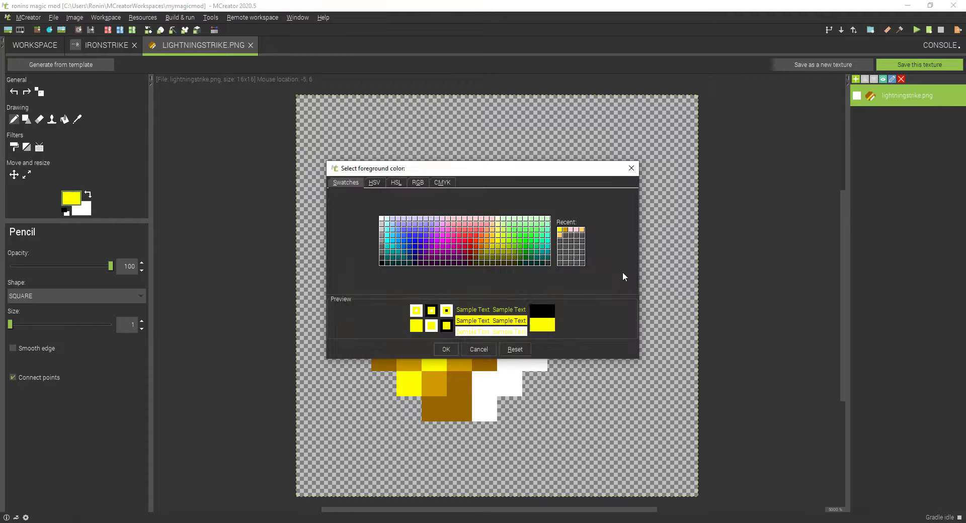
click(498, 253)
click(498, 257)
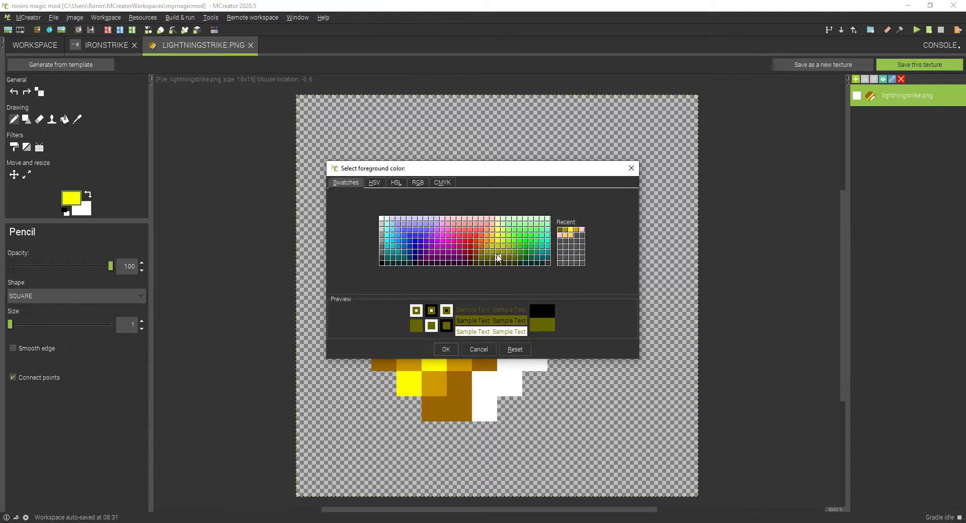
click(446, 349)
click(413, 381)
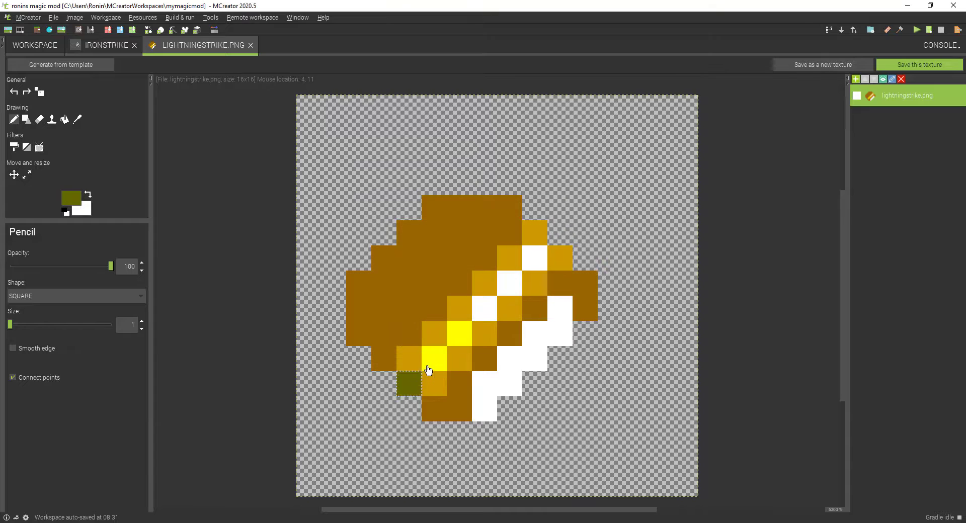
click(434, 358)
click(458, 336)
click(489, 307)
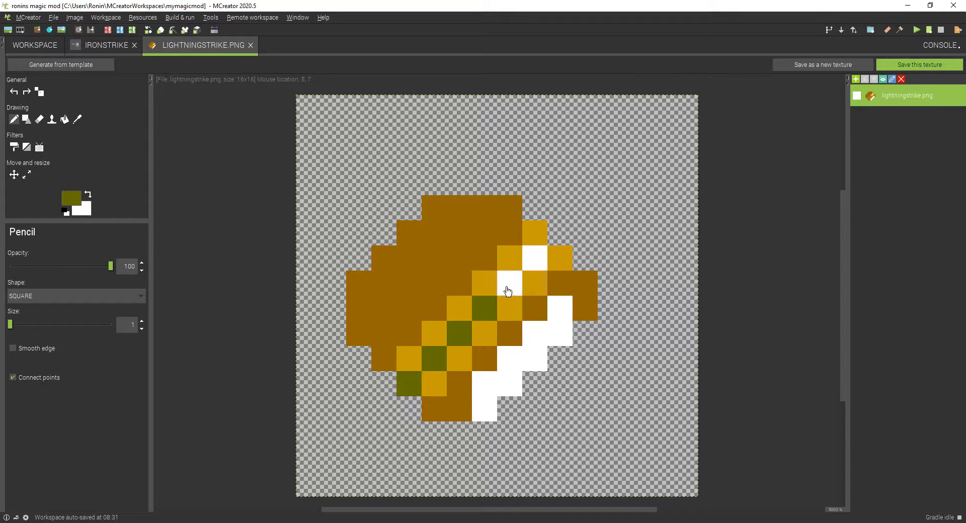
click(510, 282)
click(536, 256)
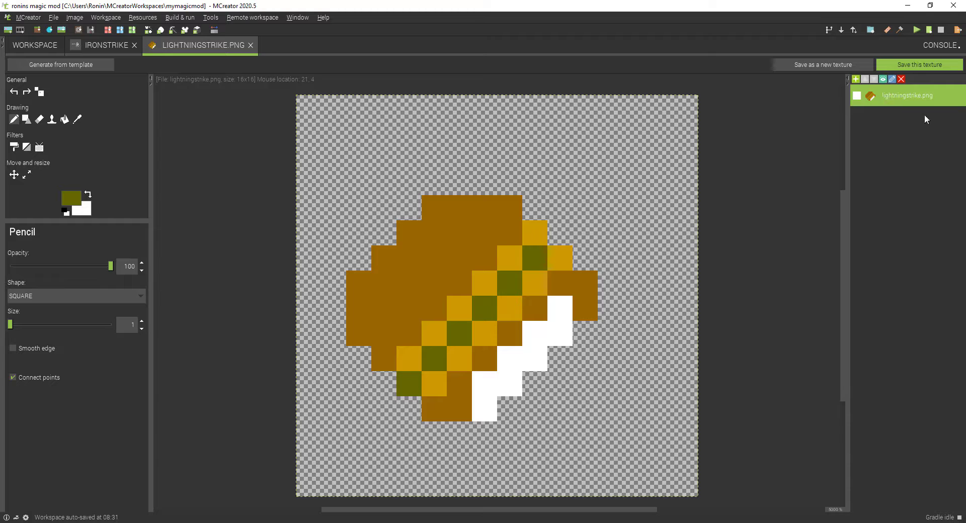
Step: Save the edited image as a new item texture named ironstrike and close the texture editor
click(829, 61)
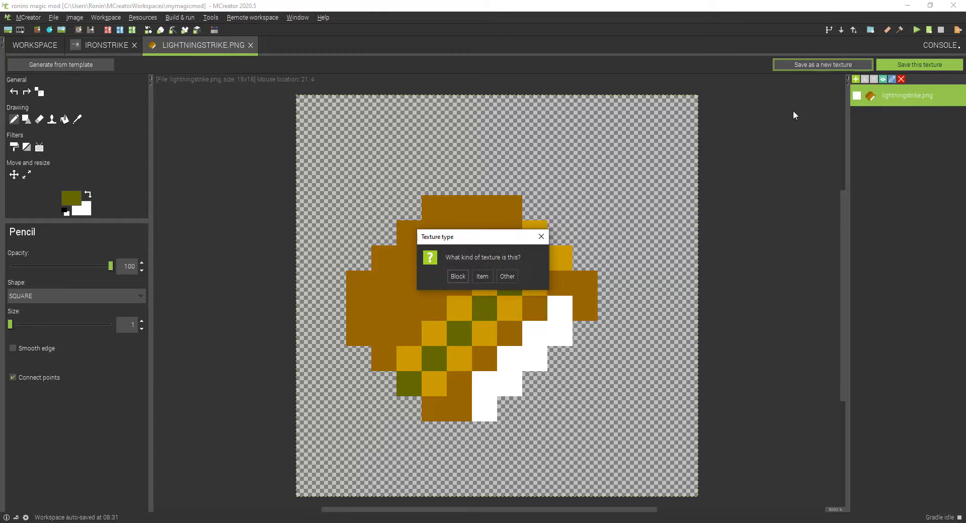
click(479, 278)
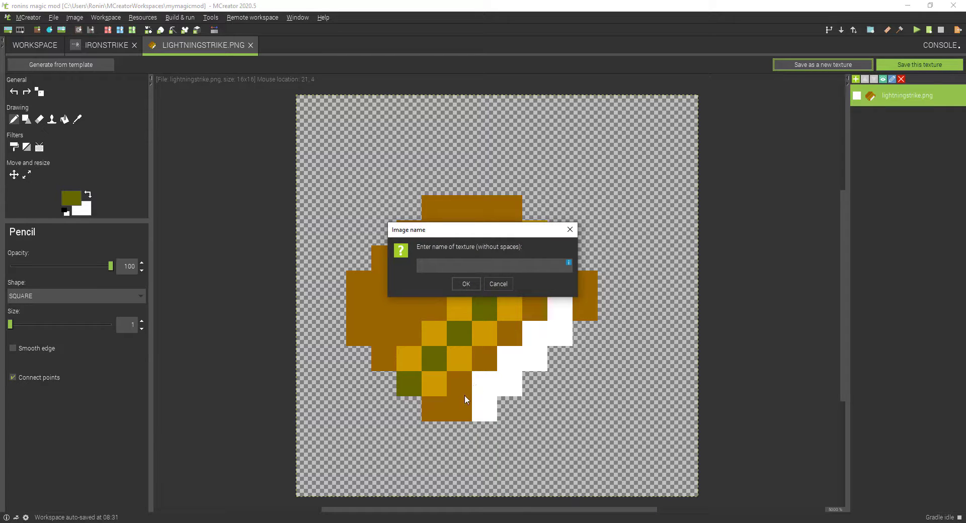
text(ironstrike)
click(464, 284)
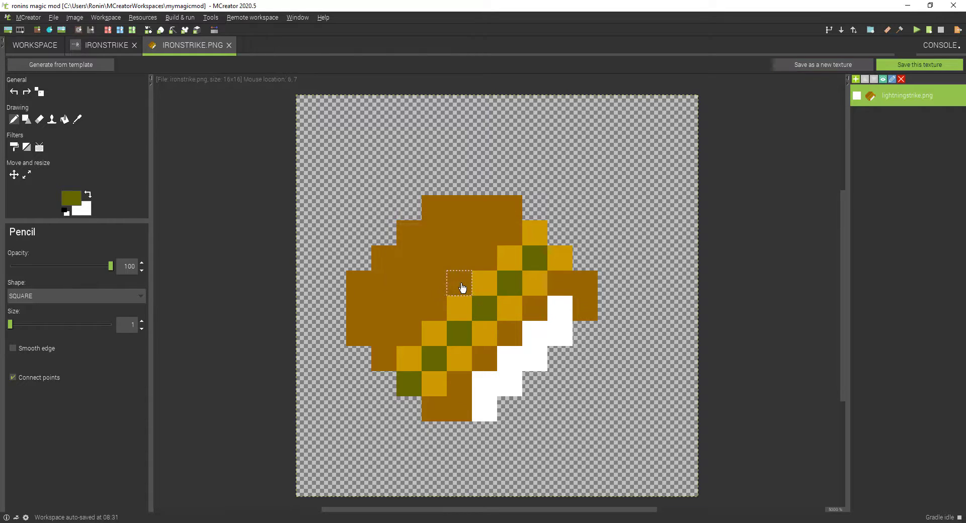
click(229, 45)
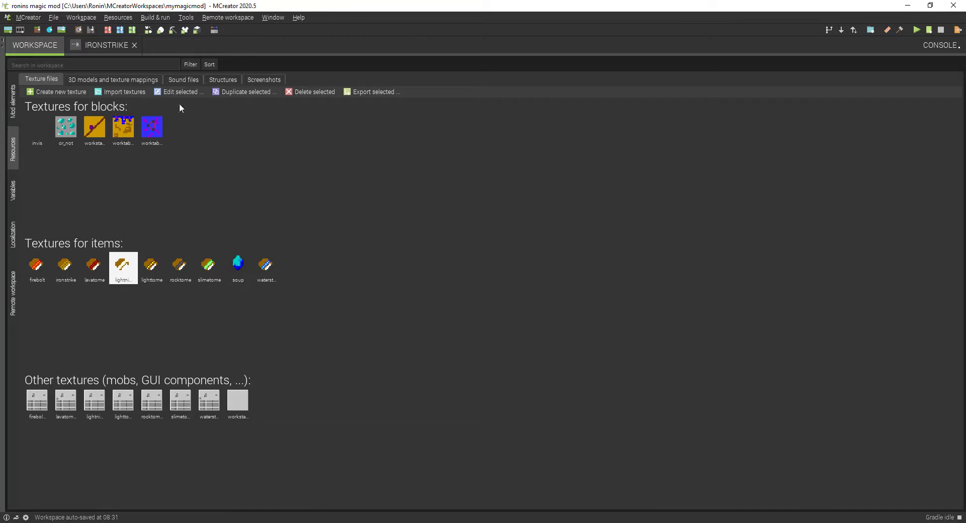
Step: Assign the ironstrike texture to the Ironstrike ranged item
click(12, 103)
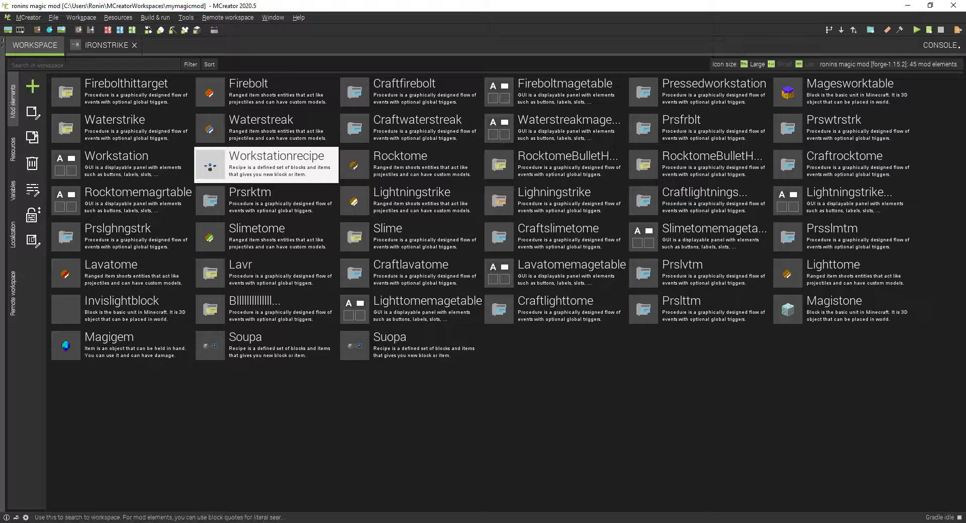
click(83, 48)
click(335, 153)
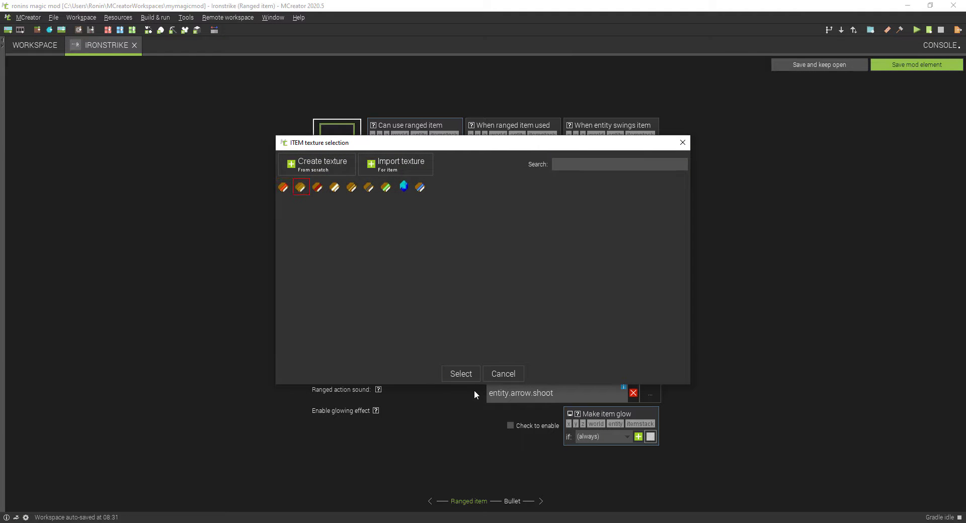
click(464, 373)
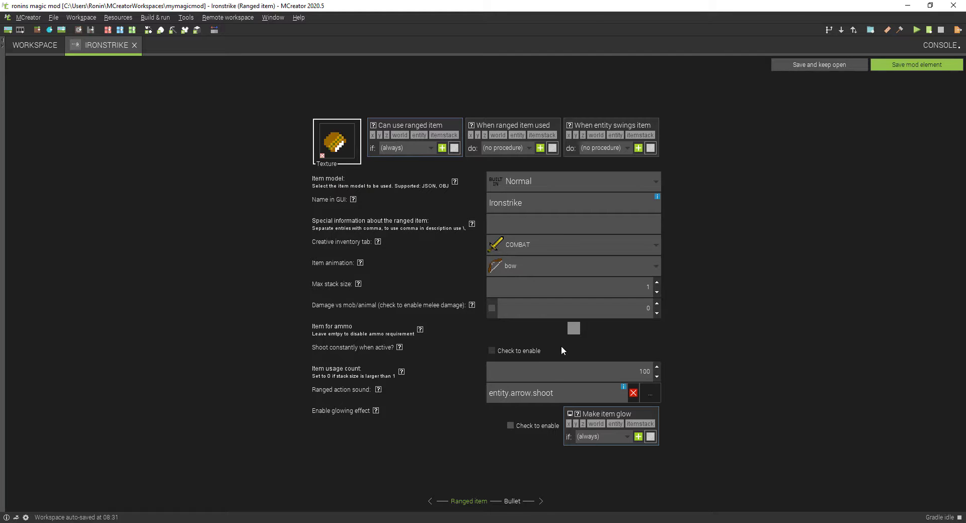
Step: Set the item representing the Ironstrike bullet's texture to the speckled gray ore block
click(513, 503)
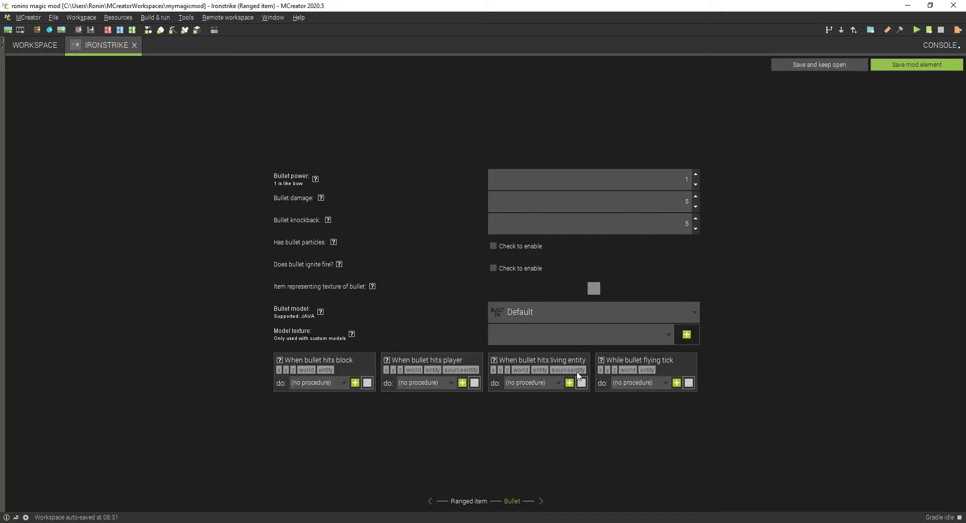
click(593, 288)
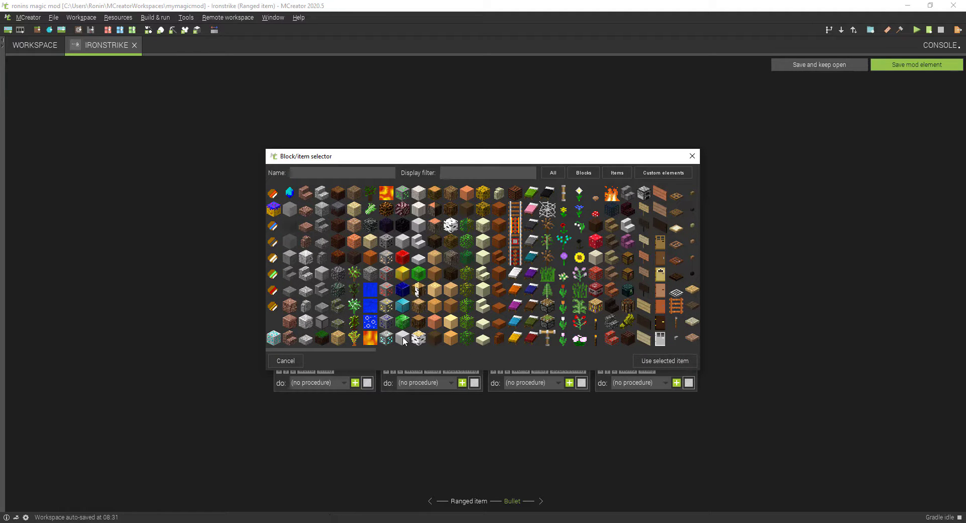
click(386, 257)
click(664, 361)
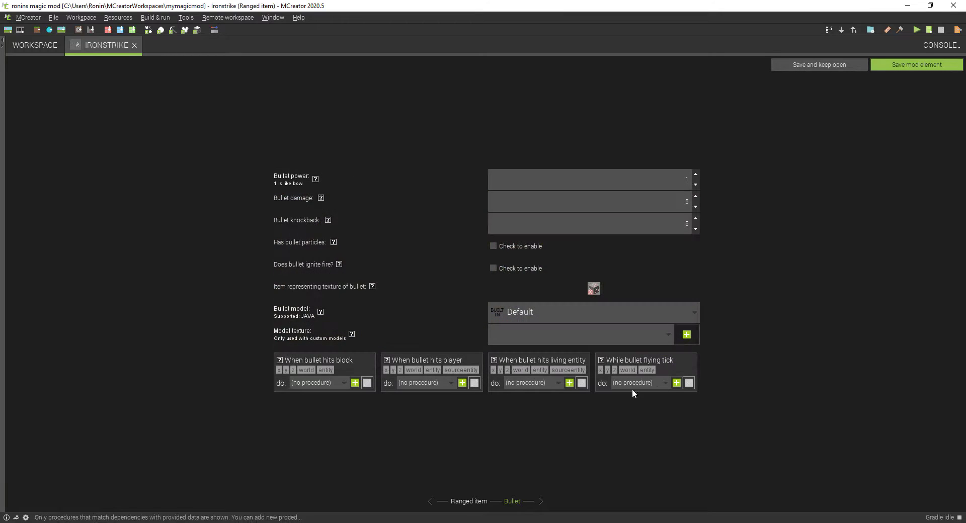
Step: Duplicate the Firebolthittarget procedure under the name Ironstrikehit
click(26, 50)
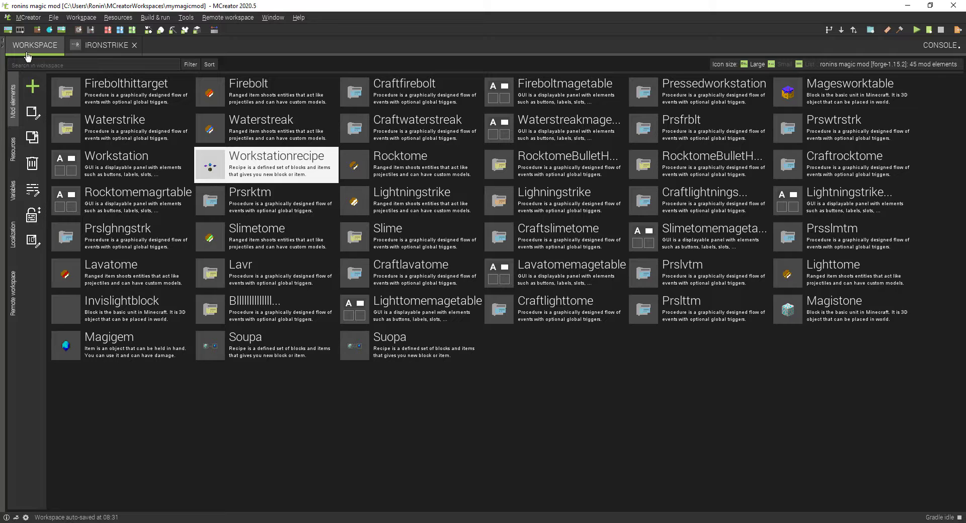
click(75, 84)
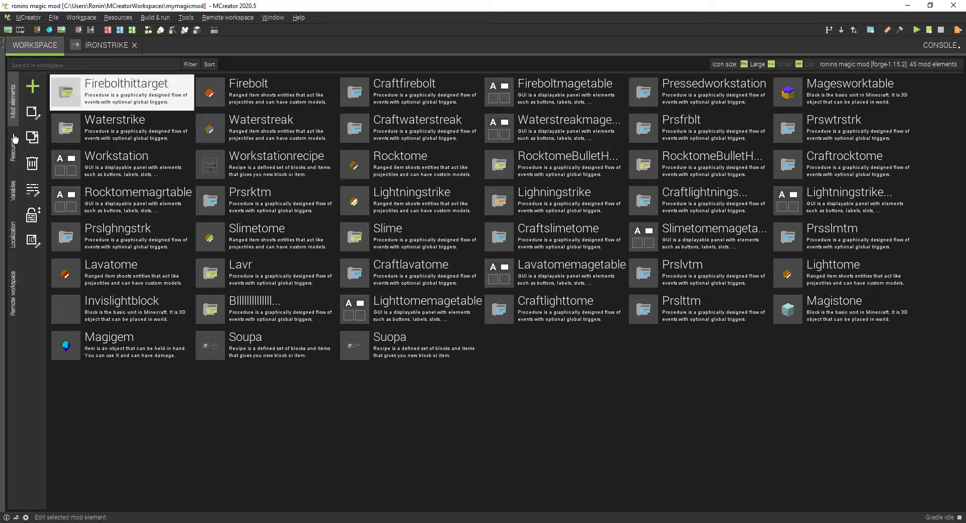
click(33, 137)
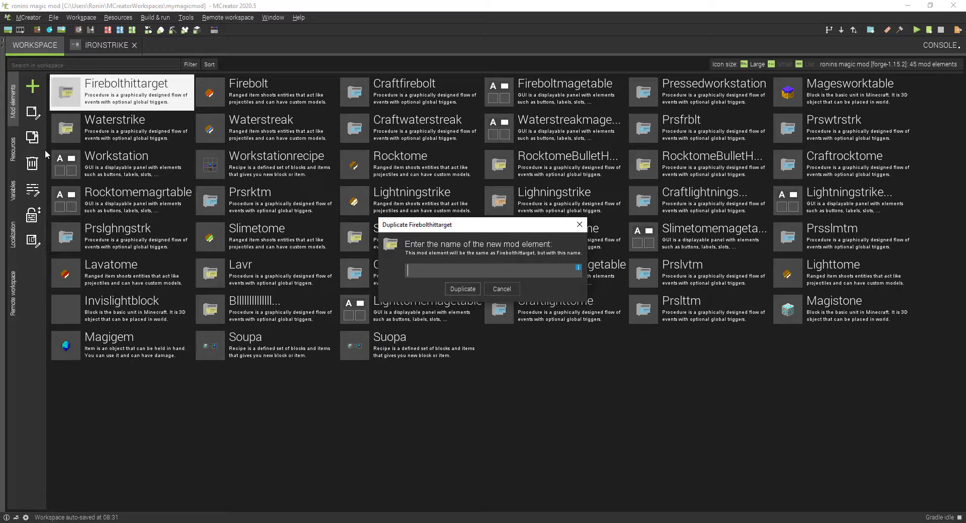
text(Ironstrikehit)
click(459, 289)
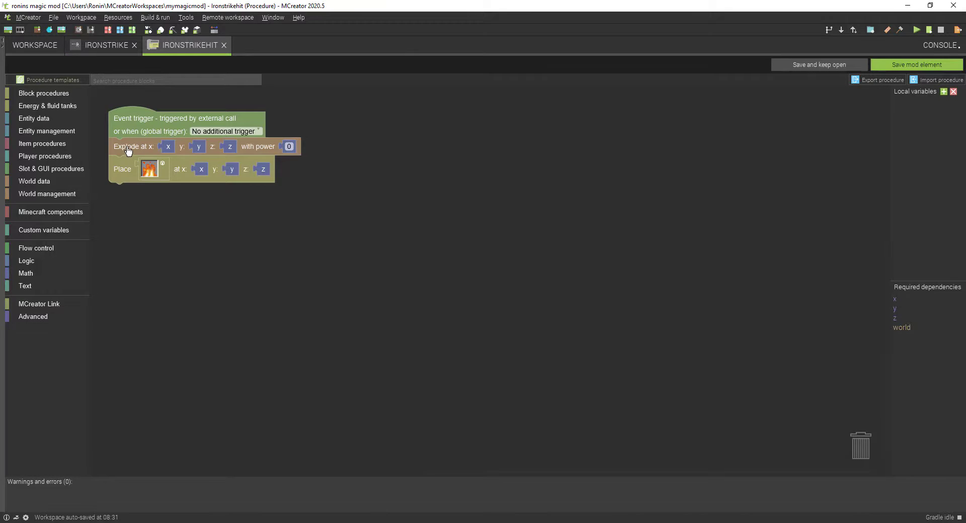
Step: Delete the Explode block from the Ironstrikehit procedure, leaving the Place block attached to the event trigger
drag(129, 147, 151, 266)
drag(143, 194, 856, 449)
drag(152, 266, 127, 155)
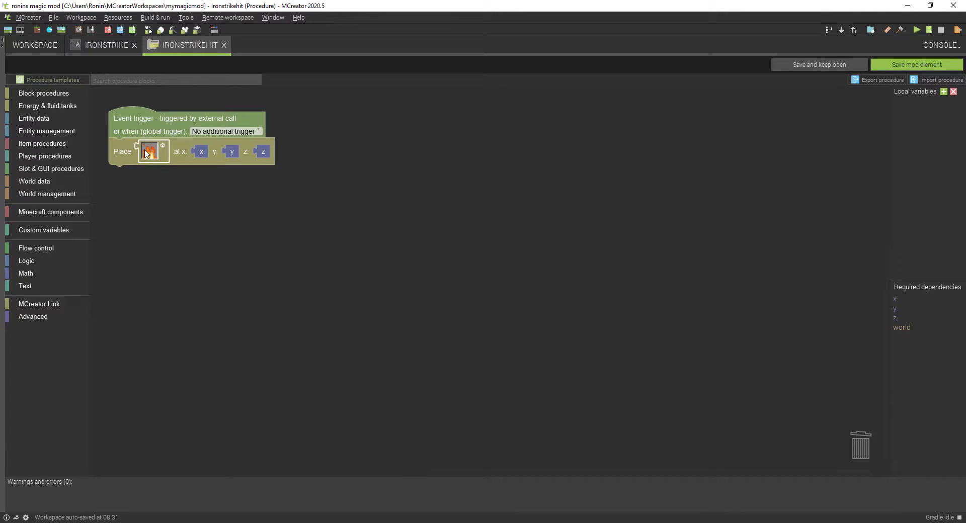
Step: Change the Place block's fire to the speckled gray ore block and save the Ironstrikehit procedure
click(147, 153)
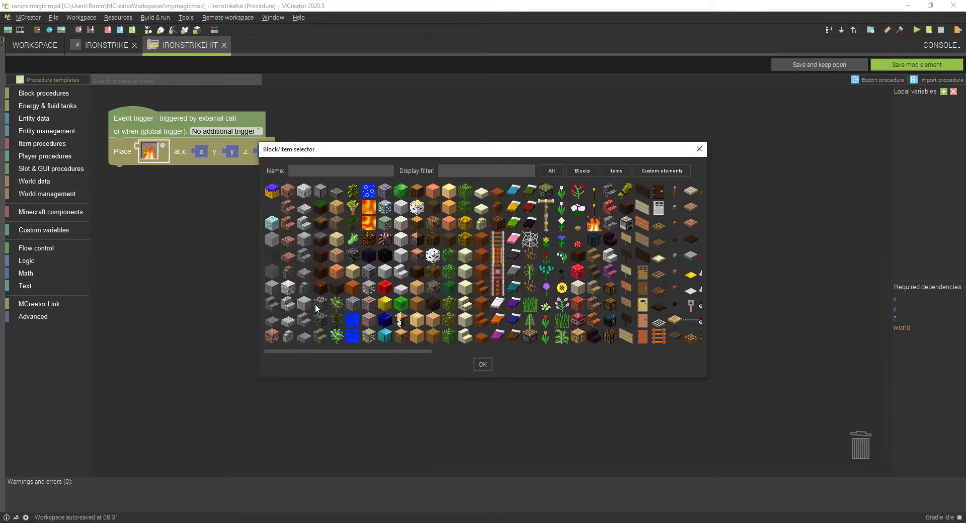
click(369, 288)
click(482, 366)
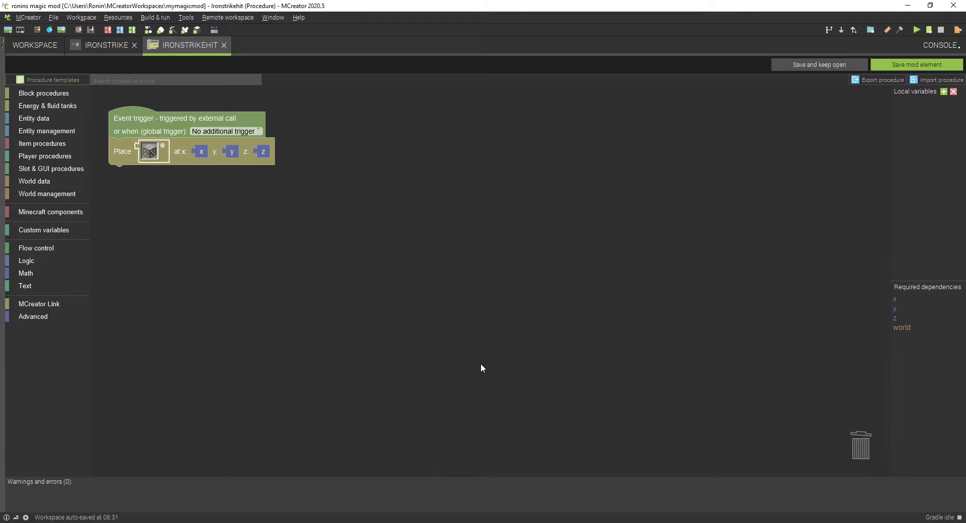
click(921, 65)
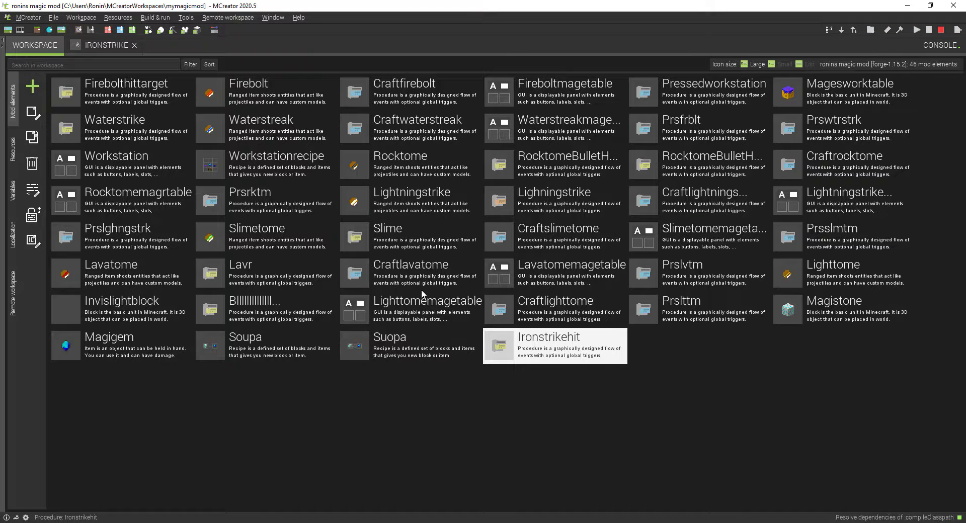
Step: Assign the Ironstrikehit procedure to the Ironstrike item's "When bullet hits block" trigger
click(104, 45)
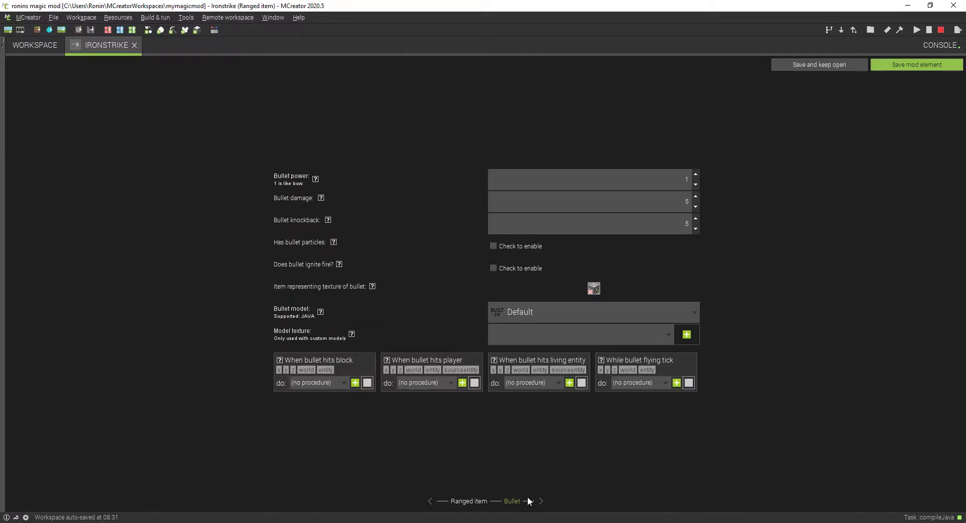
click(325, 384)
scroll(330, 437, down, 2)
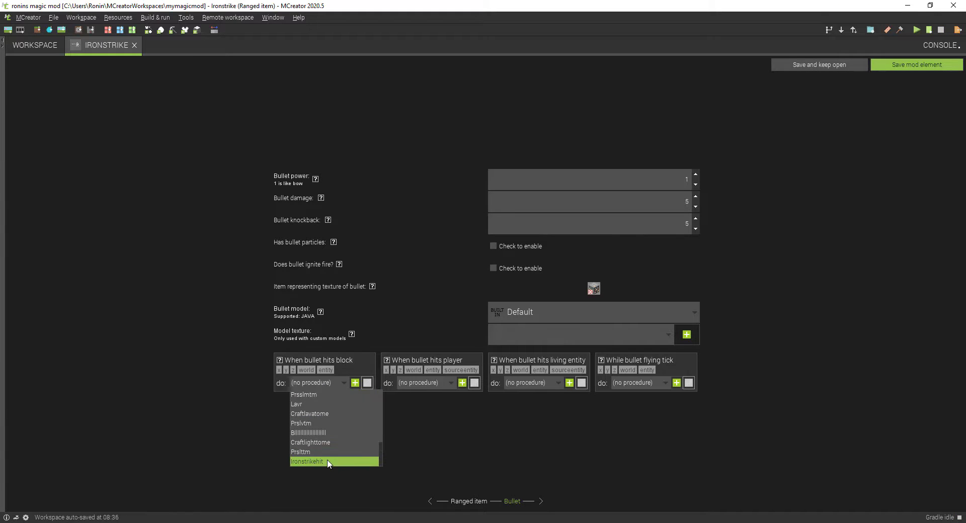
click(327, 461)
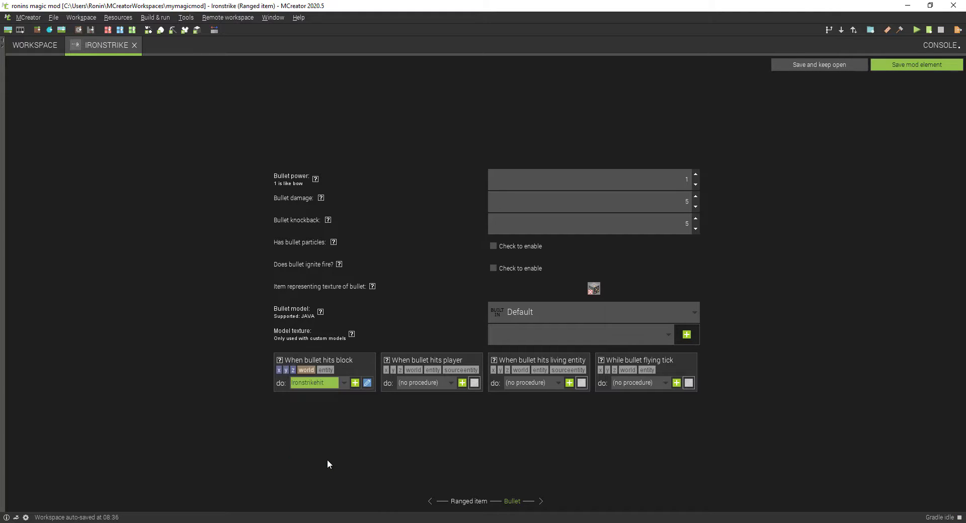
click(549, 386)
click(520, 446)
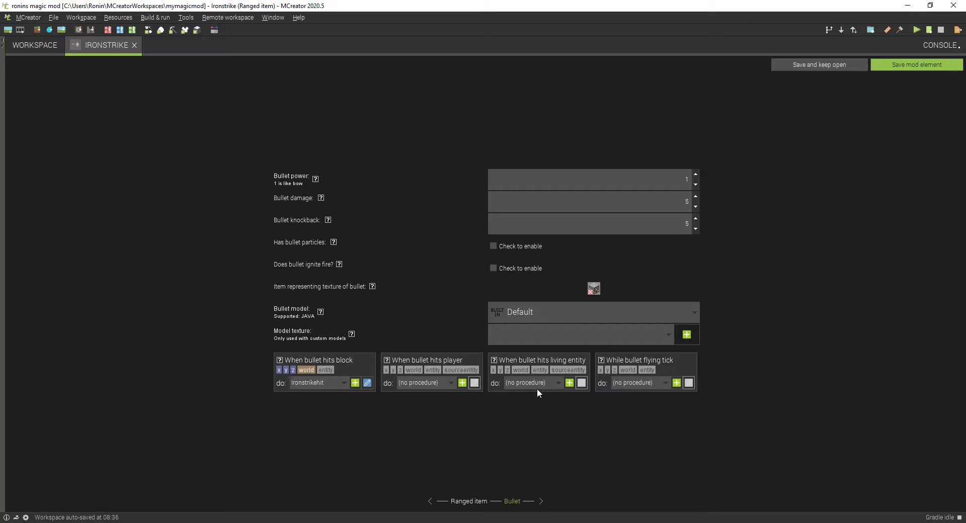
Step: Assign the Ironstrikehit procedure to the Ironstrike item's "When bullet hits living entity" trigger and save the mod element
click(536, 385)
scroll(525, 432, down, 2)
click(524, 461)
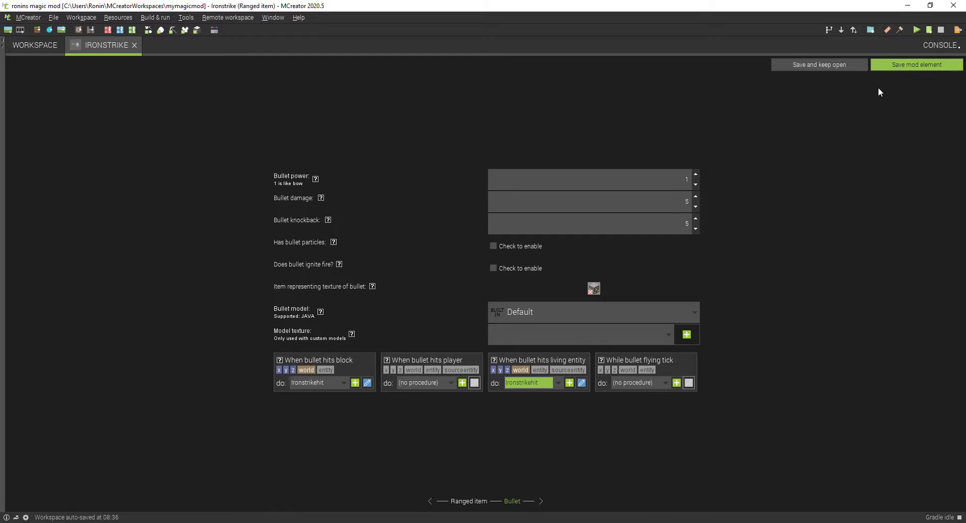
click(906, 64)
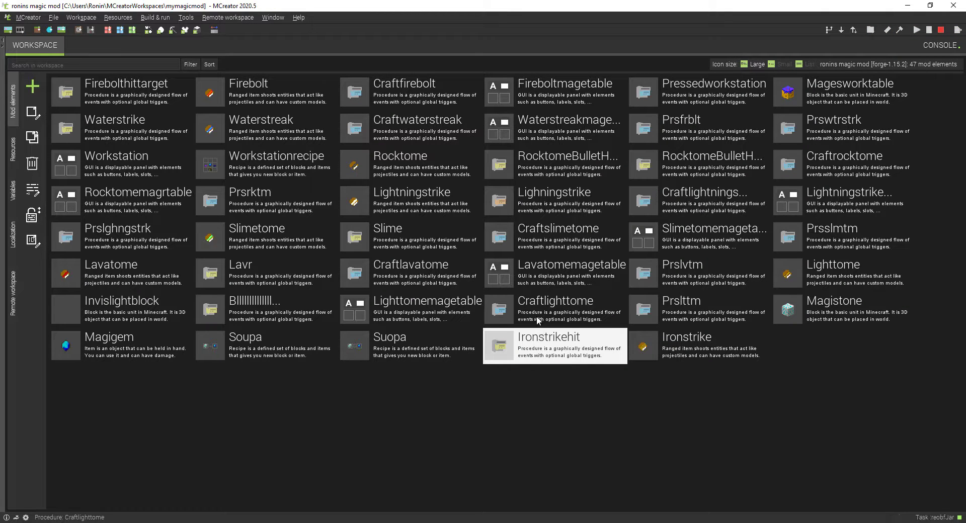
Step: Duplicate the Craftfirebolt procedure under the name Ironstrikecraft
click(431, 92)
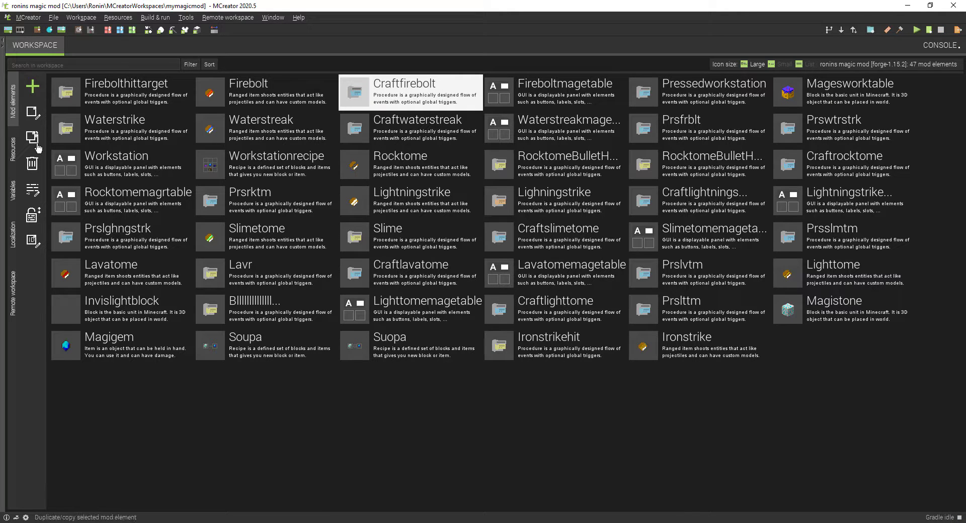
click(34, 141)
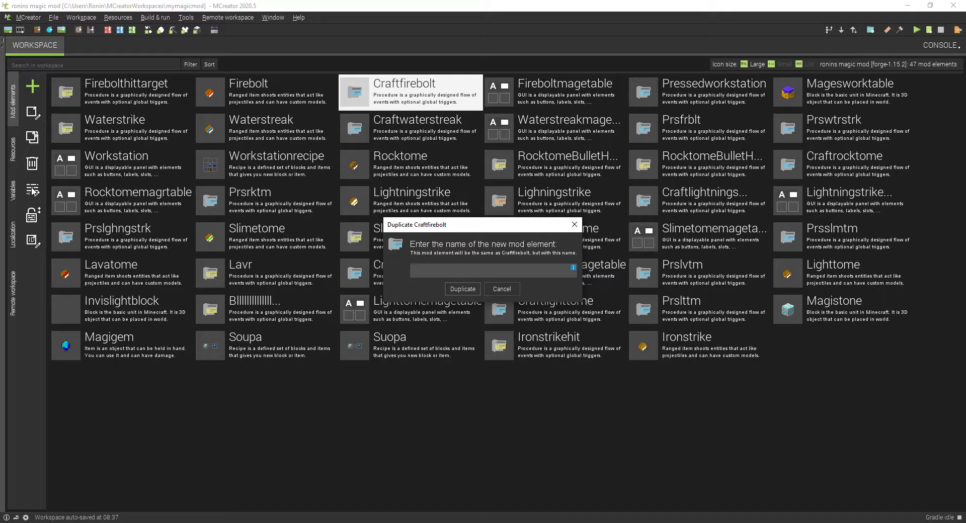
text(Ironstrikecraft)
click(467, 286)
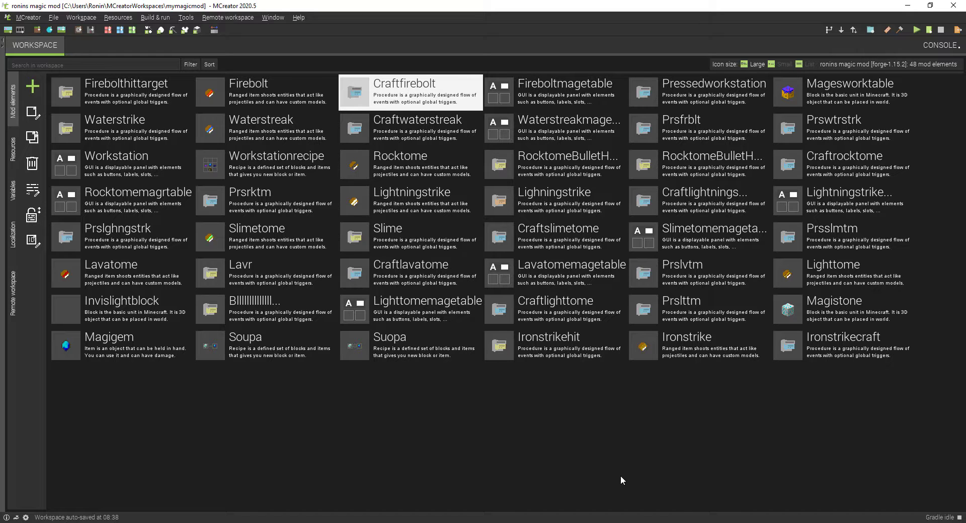
Step: In the Ironstrikecraft procedure, change the item compared with slot 0 to the plain light gray block
double_click(826, 352)
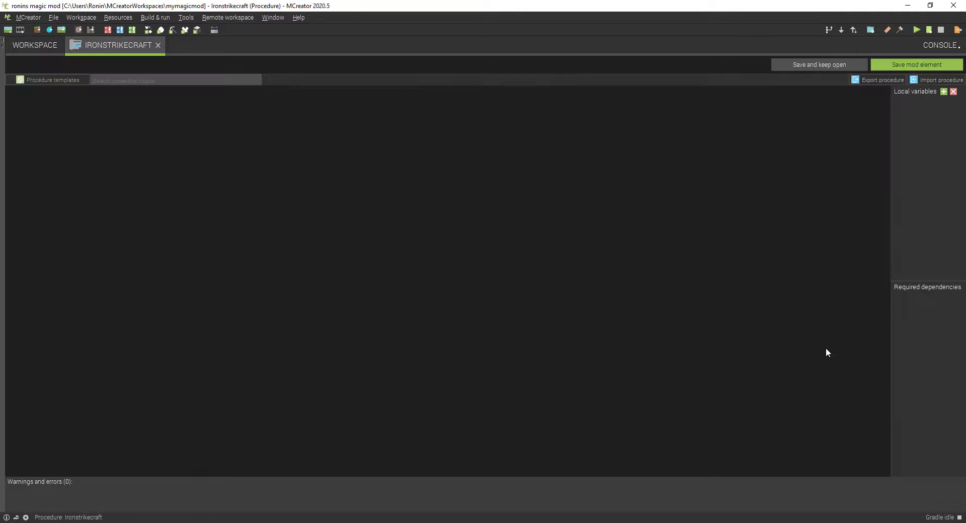
click(425, 132)
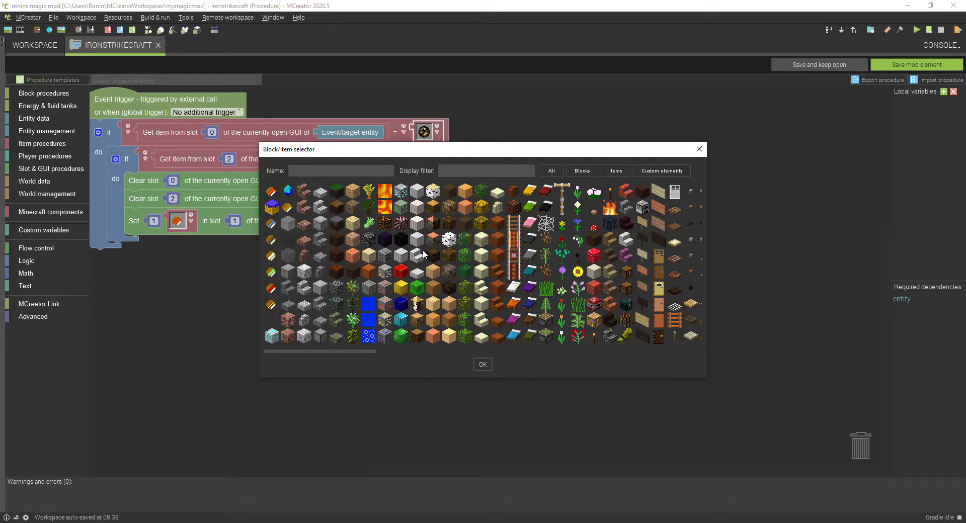
click(403, 256)
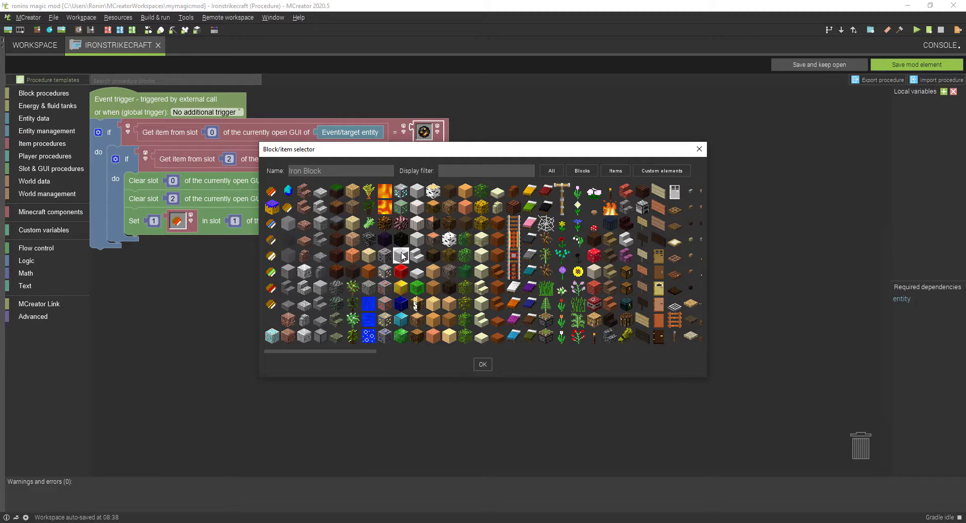
click(479, 365)
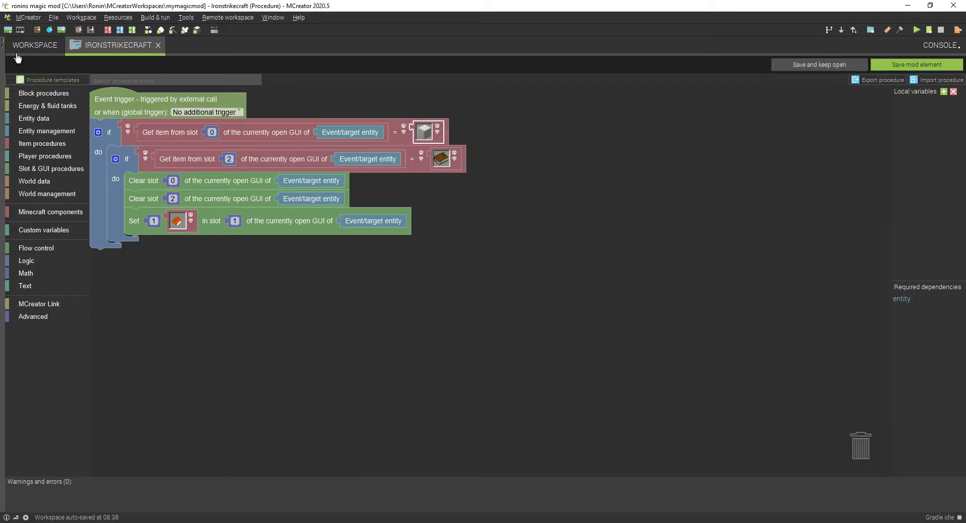
Step: Examine the ingredients and result in the Craftlightningstrike procedure, close it and return to Ironstrikecraft
click(34, 46)
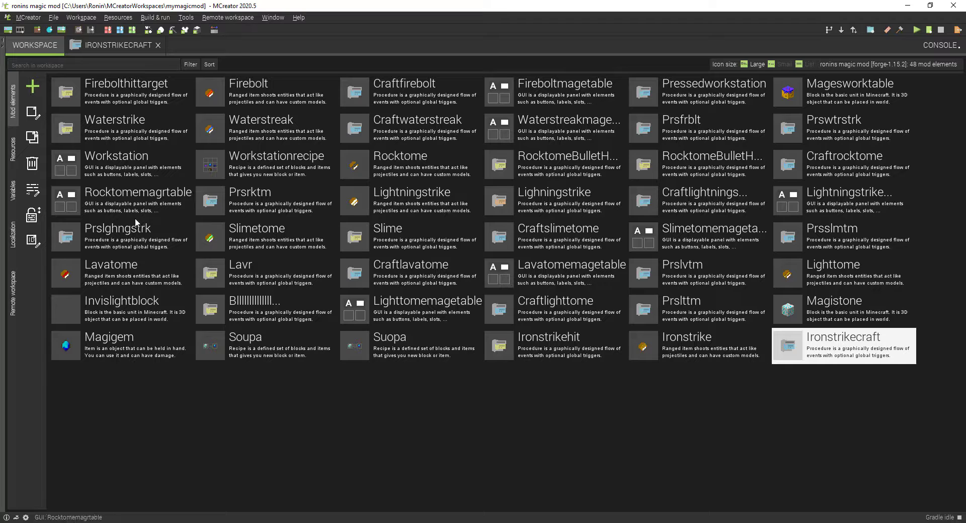
double_click(676, 198)
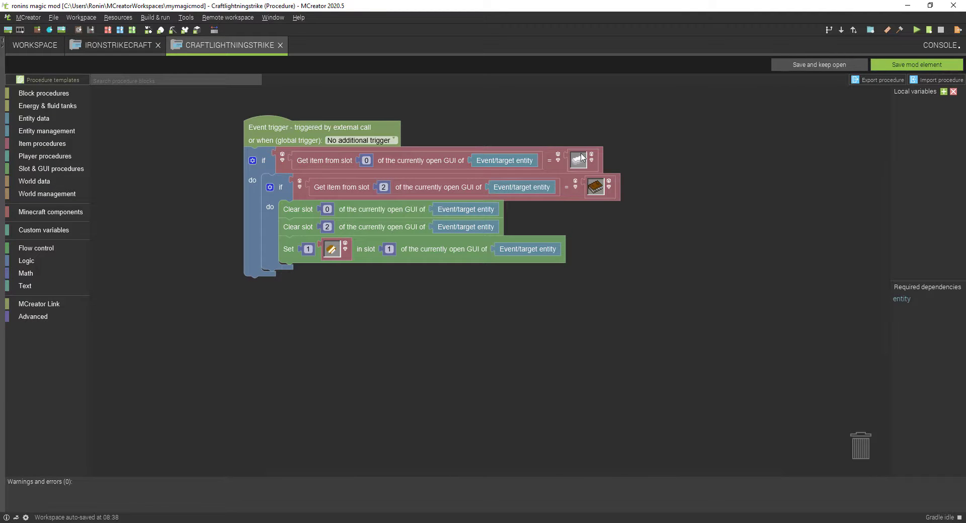
click(280, 46)
click(128, 45)
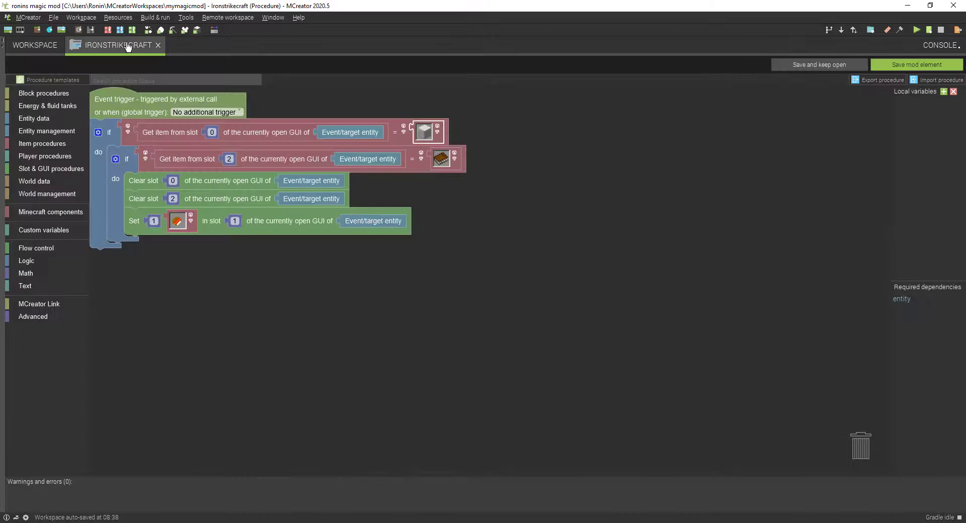
Step: Set the item placed in slot 1 to the Ironstrike ranged item and save the Ironstrikecraft procedure
click(192, 230)
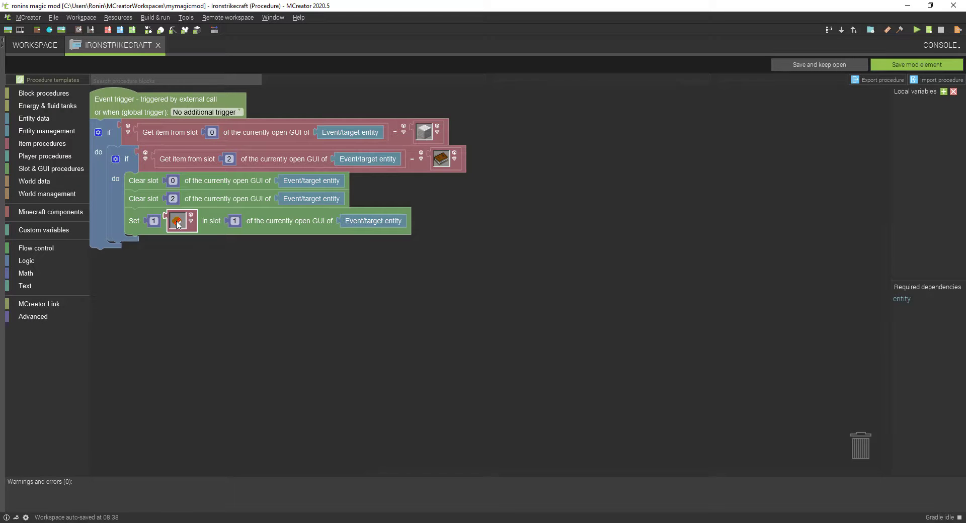
click(269, 306)
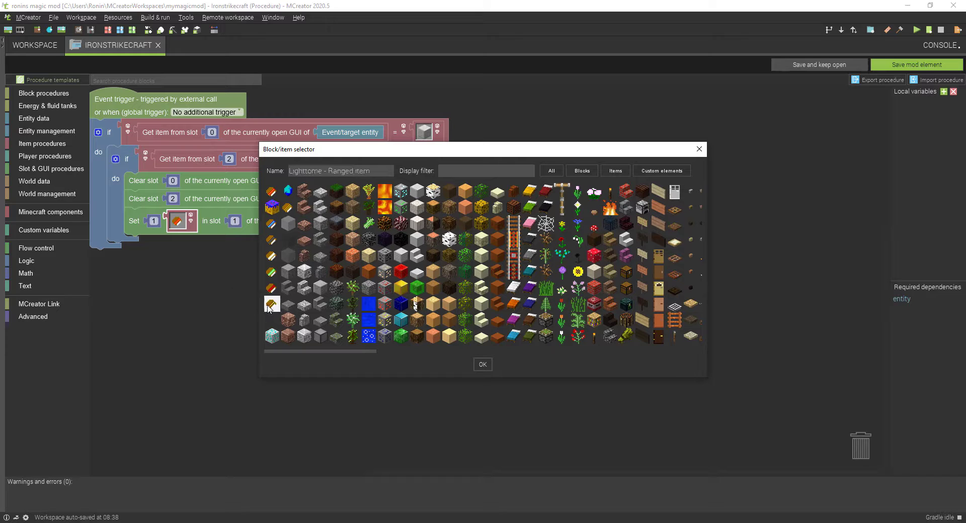
click(271, 320)
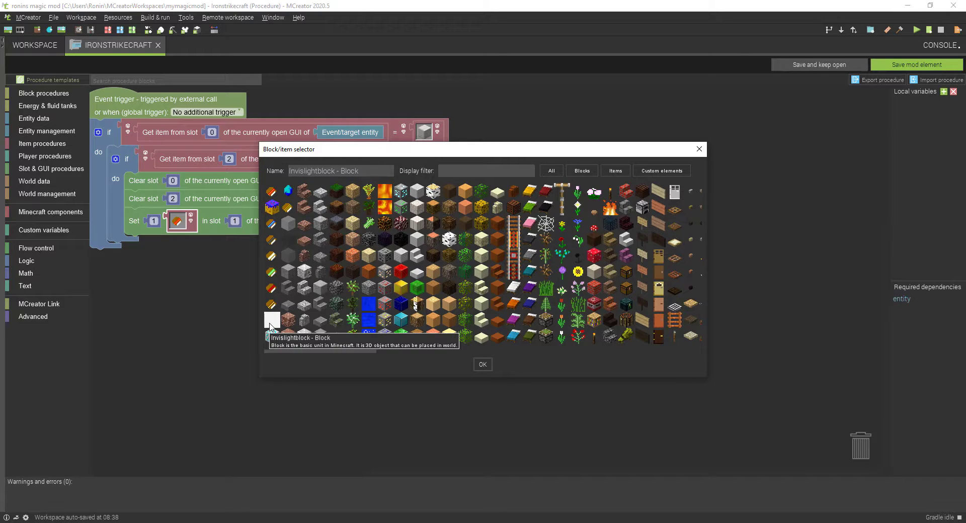
click(287, 207)
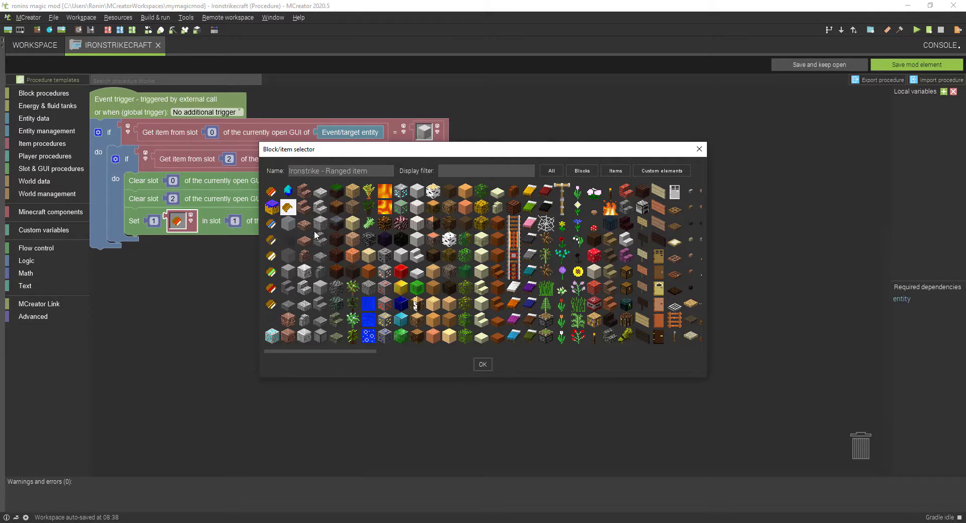
click(482, 365)
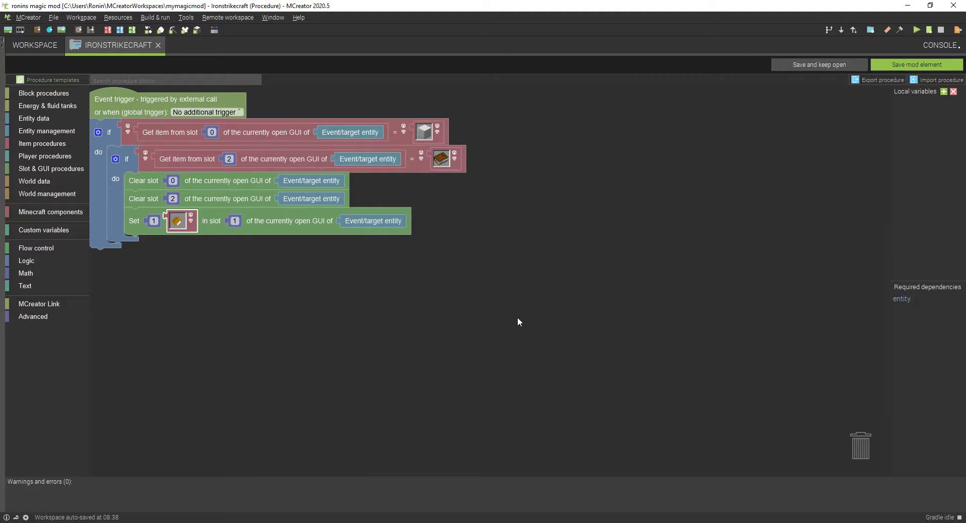
click(912, 65)
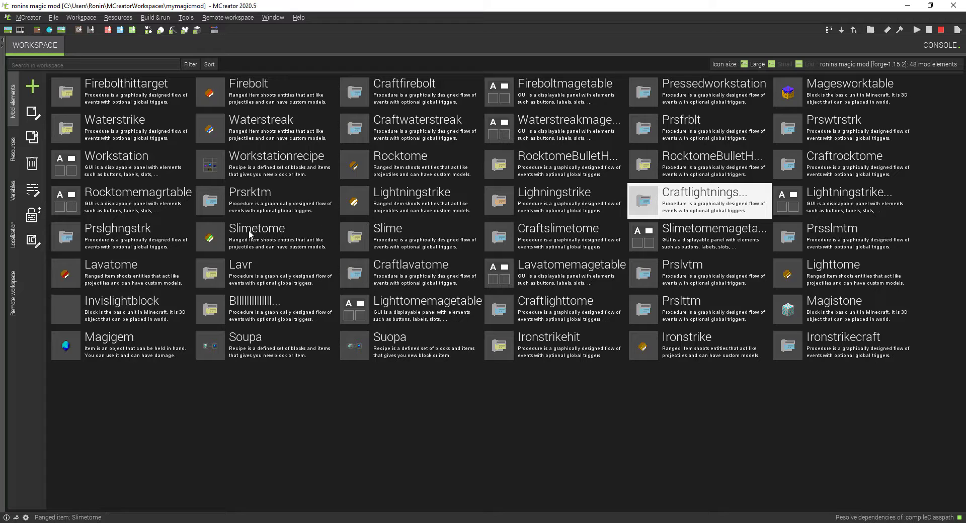
Step: Duplicate the Prslghngstrk procedure under the name Prsirnstrk
click(127, 233)
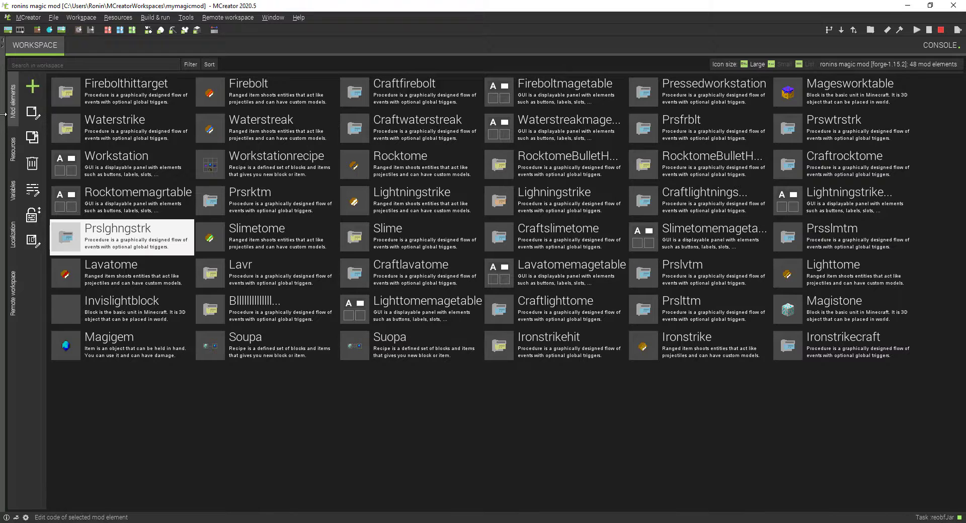
click(31, 139)
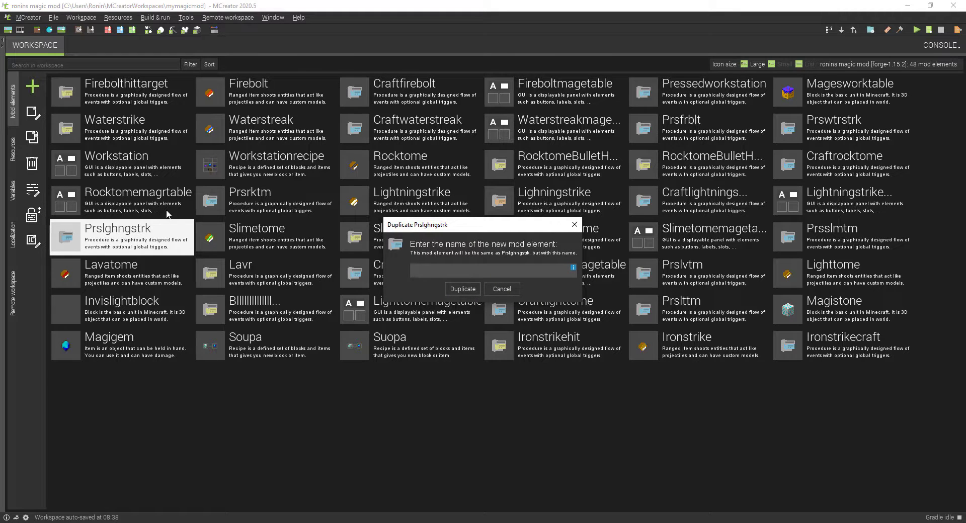
text(Prsirnstrk)
click(470, 286)
Step: Open the Prsirnstrk procedure and check the GUI choices offered by its Open screen block
click(65, 391)
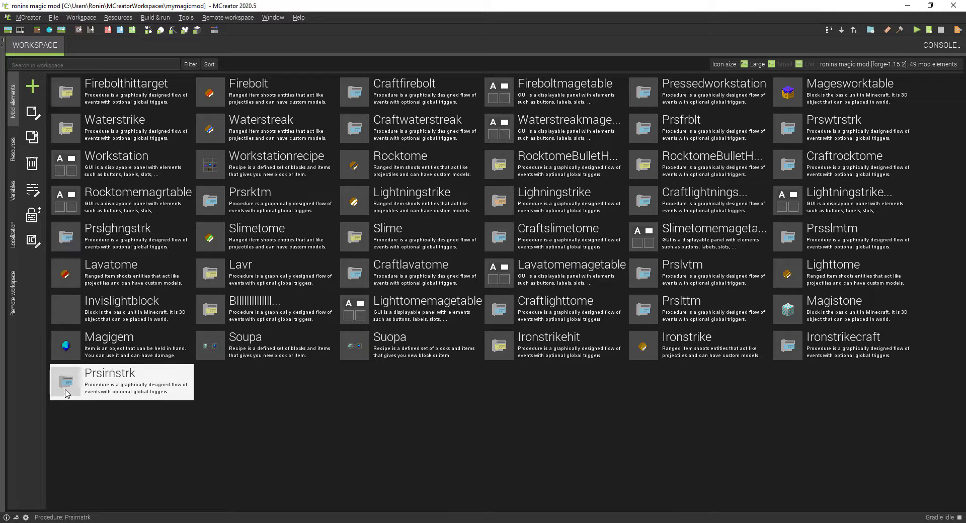
double_click(66, 392)
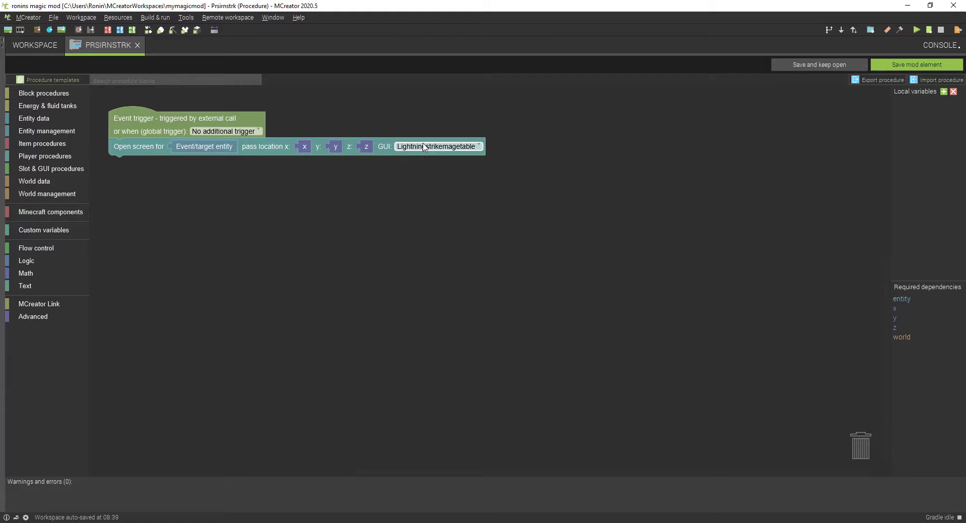
click(424, 148)
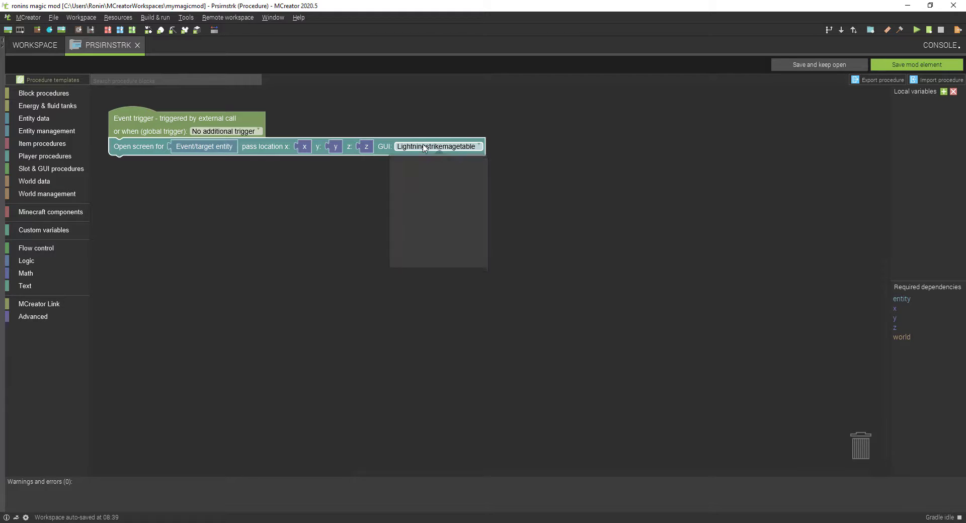
click(427, 303)
Step: Duplicate the Lightningstrikemagetable GUI under the name Ironstrikemagetable
click(31, 47)
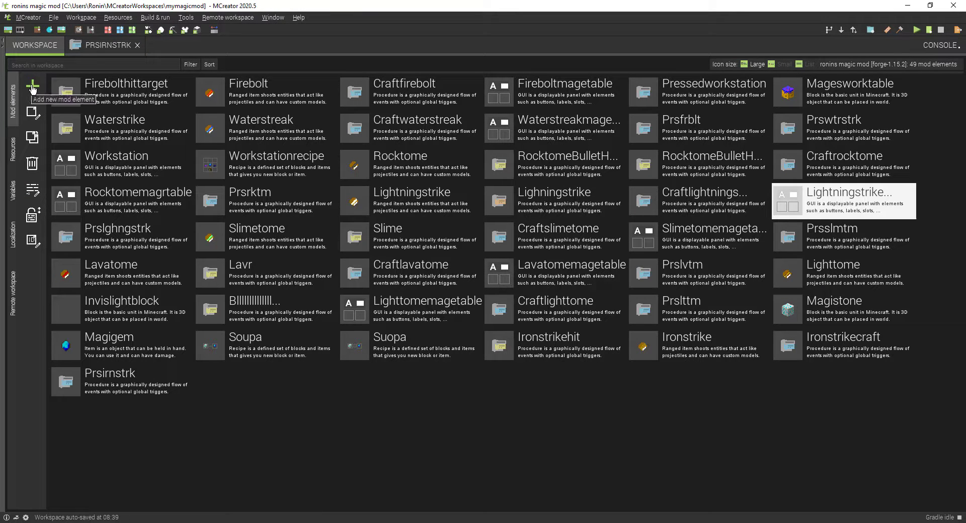
click(32, 137)
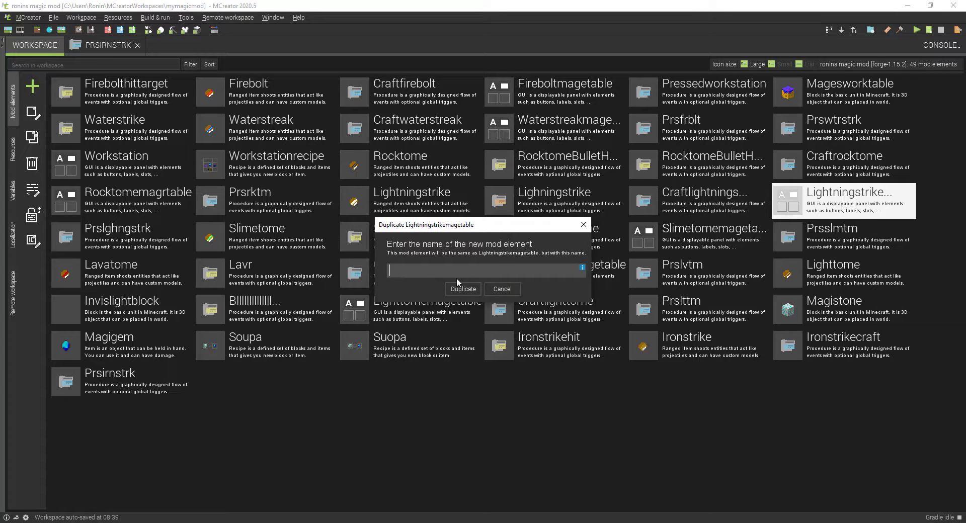
text(Ironstrike)
text(magetable)
click(456, 290)
Step: Set the craft button of the Ironstrikemagetable GUI to run the Ironstrikecraft procedure and save the GUI
double_click(302, 378)
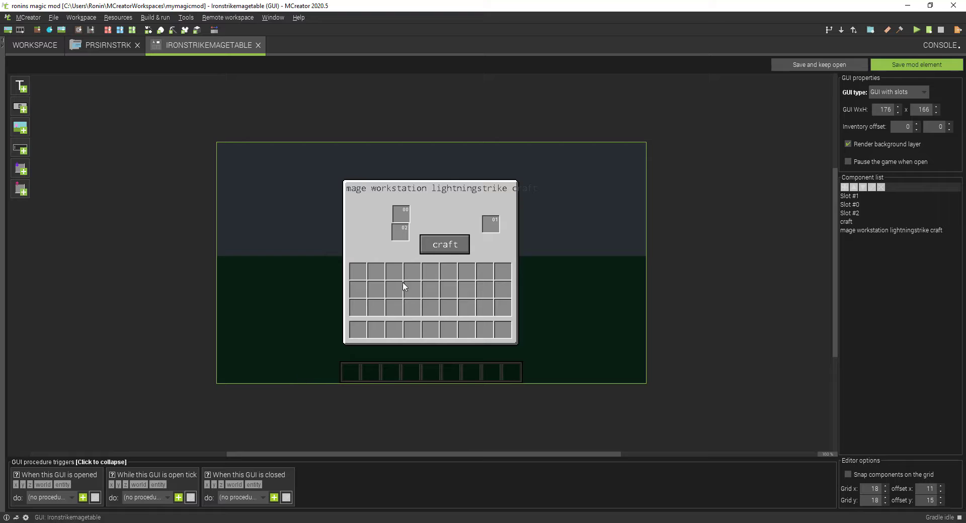
click(444, 245)
double_click(444, 245)
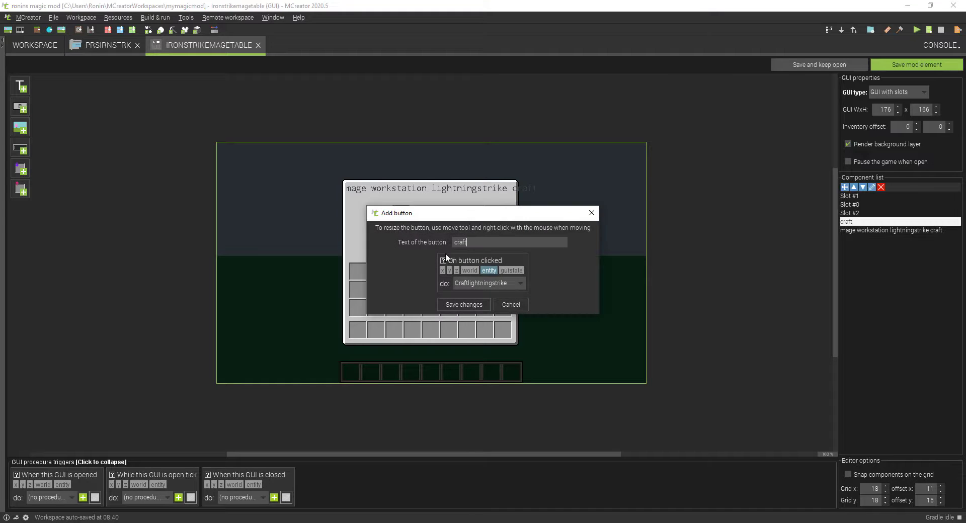
click(471, 280)
scroll(482, 328, down, 5)
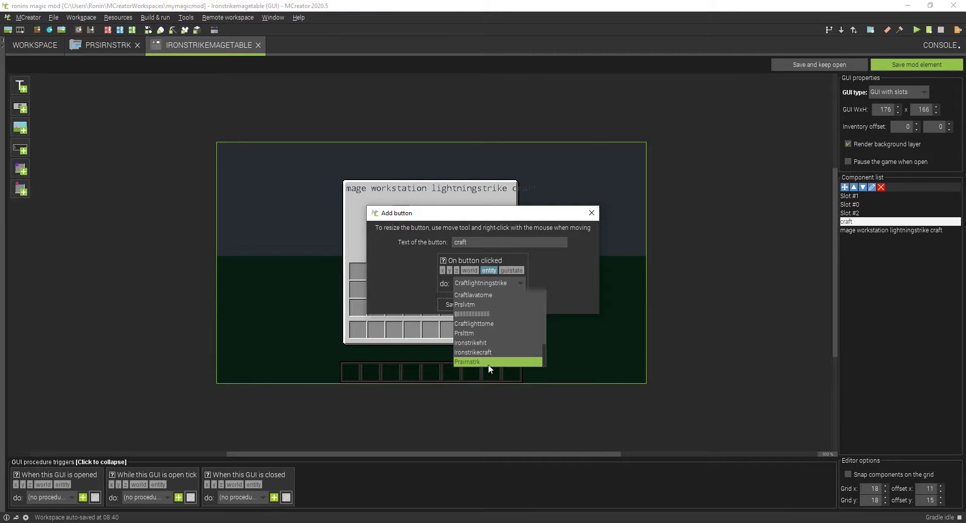
click(487, 352)
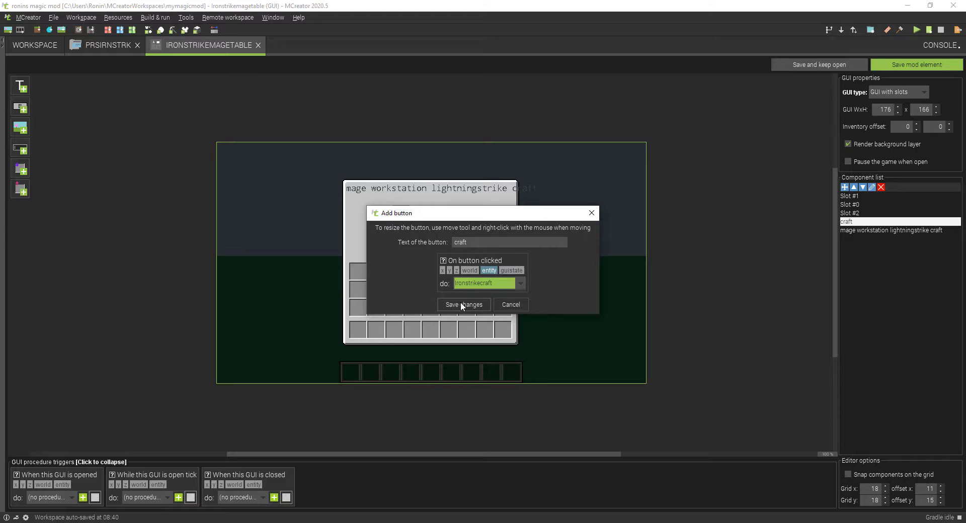
click(460, 302)
click(930, 62)
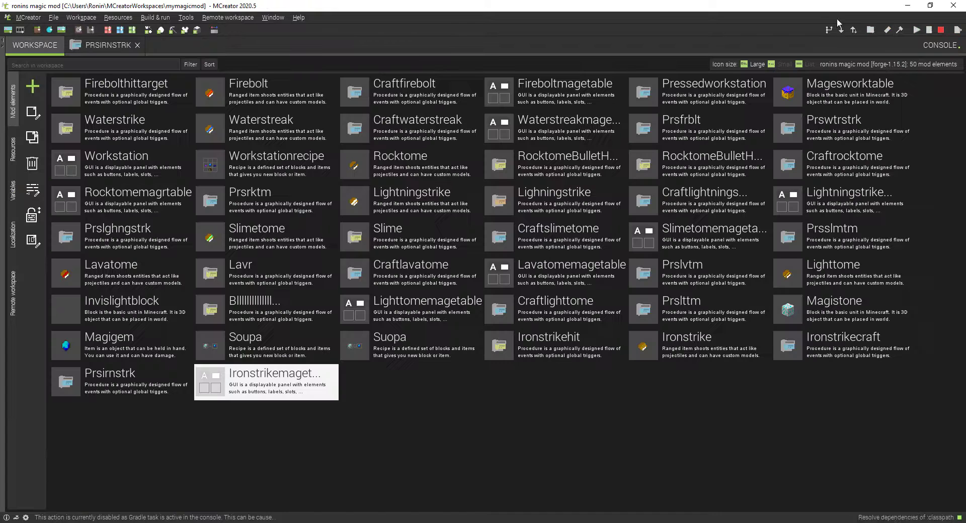
Step: Try to switch the Prsirnstrk procedure's Open screen block to the Ironstrikemagetable GUI
click(80, 42)
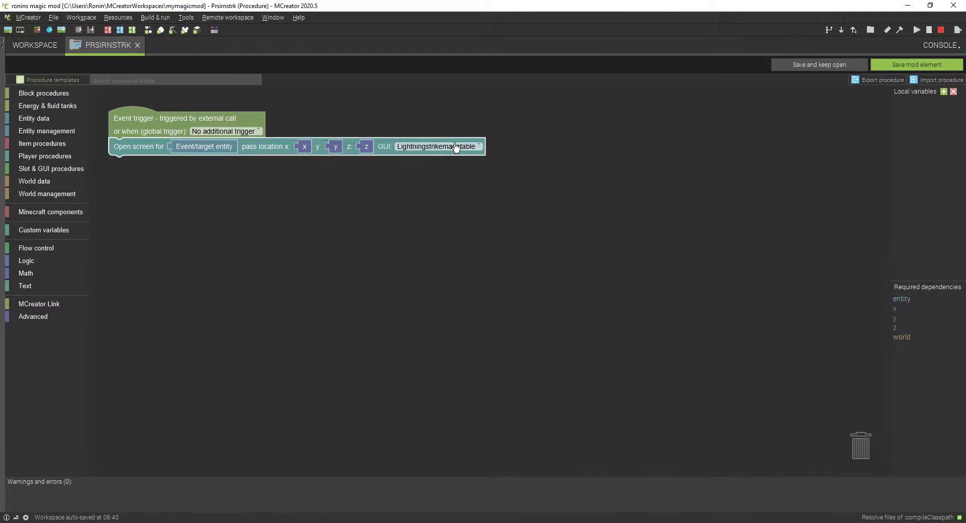
click(455, 147)
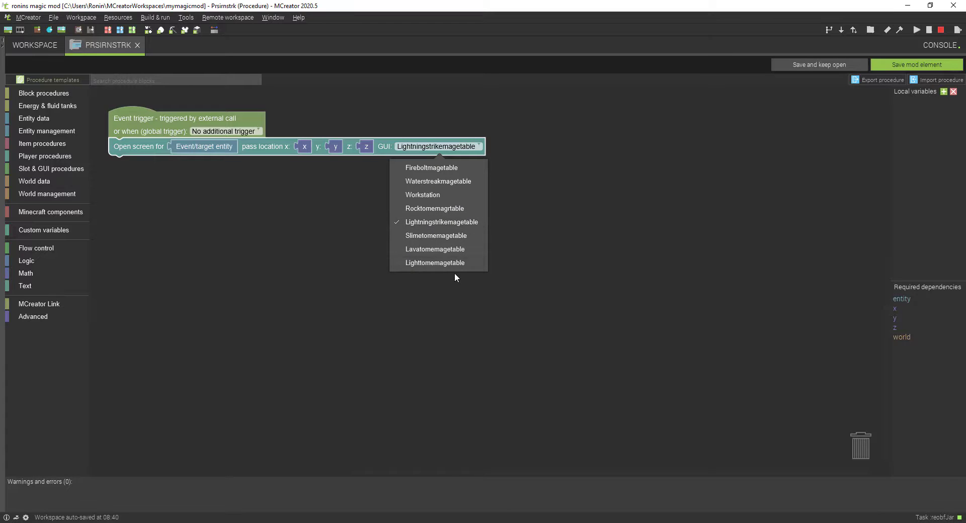
click(327, 263)
mouse_move(125, 150)
mouse_down()
mouse_move(119, 174)
mouse_move(125, 148)
mouse_up()
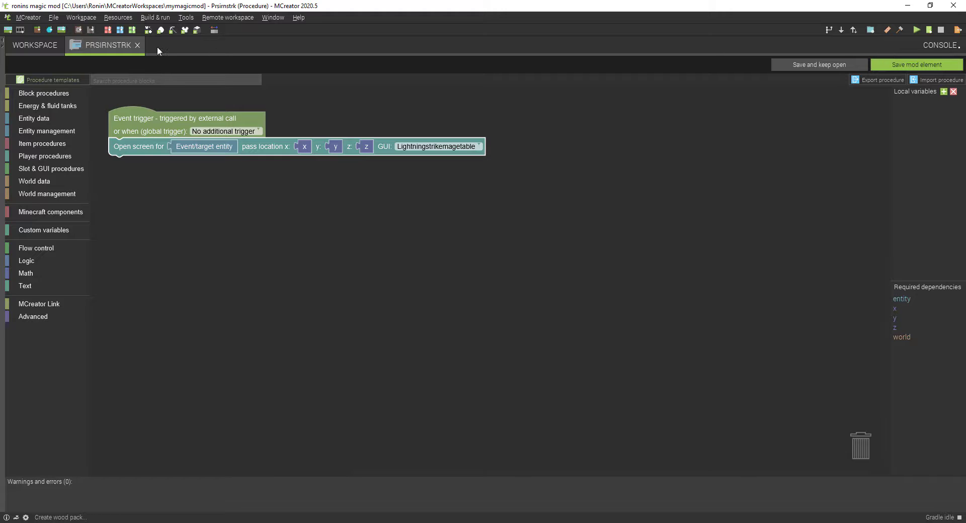
Step: Reopen the Prsirnstrk procedure, set its Open screen block to the Ironstrikemagetable GUI and save the procedure
click(138, 45)
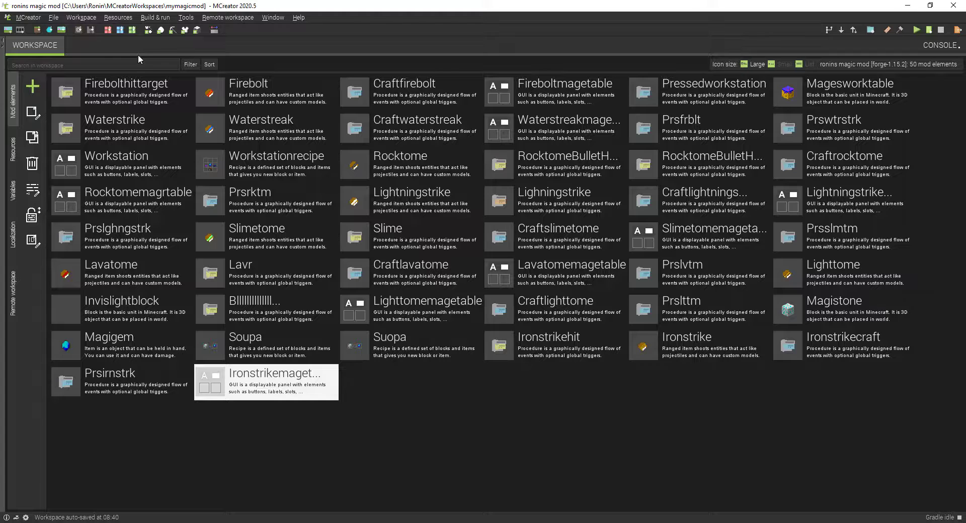
click(112, 385)
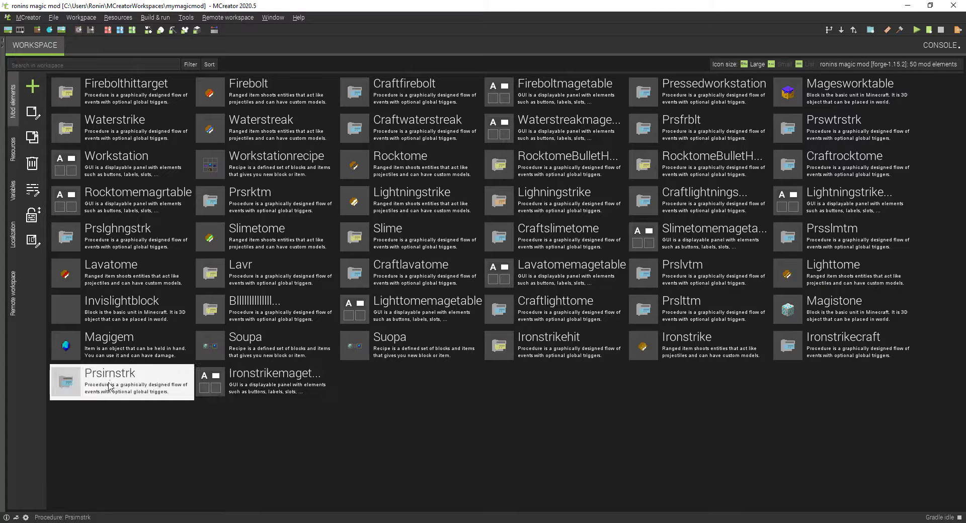
double_click(109, 386)
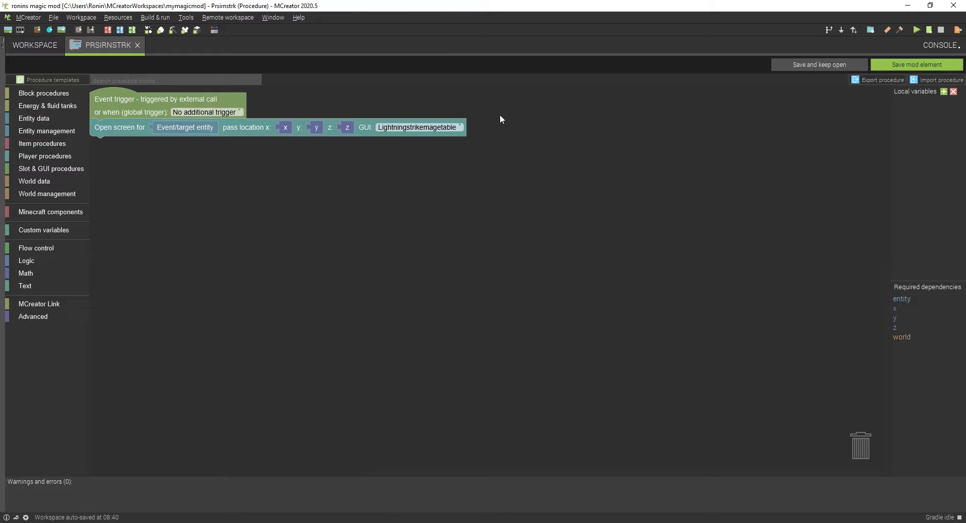
click(460, 127)
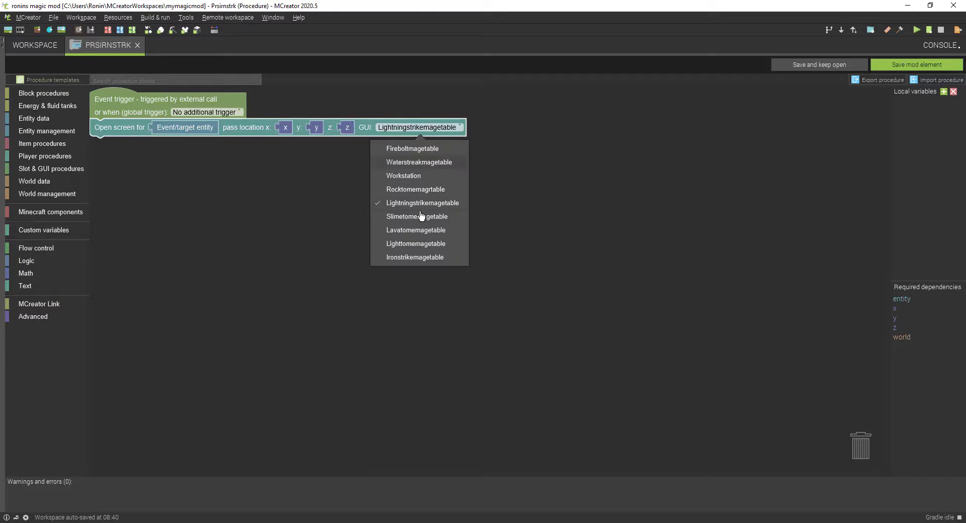
click(435, 257)
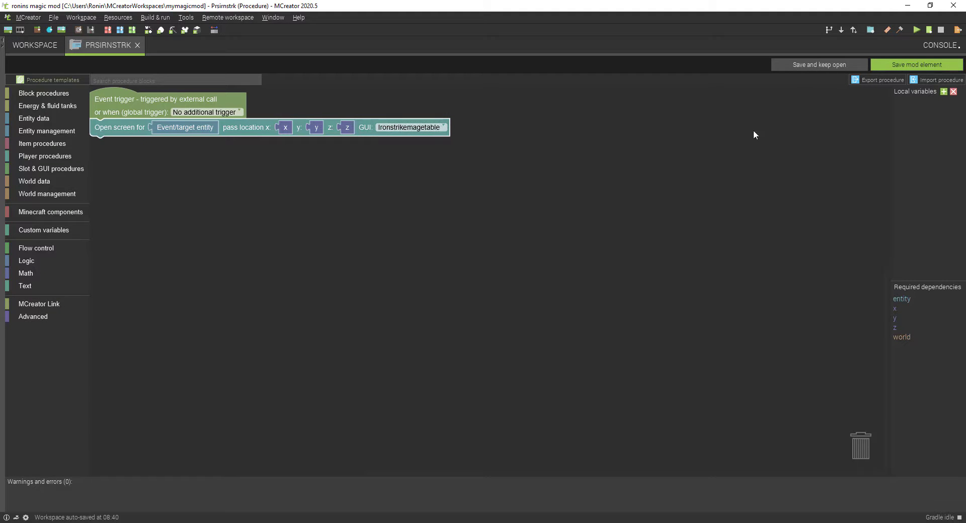
click(914, 64)
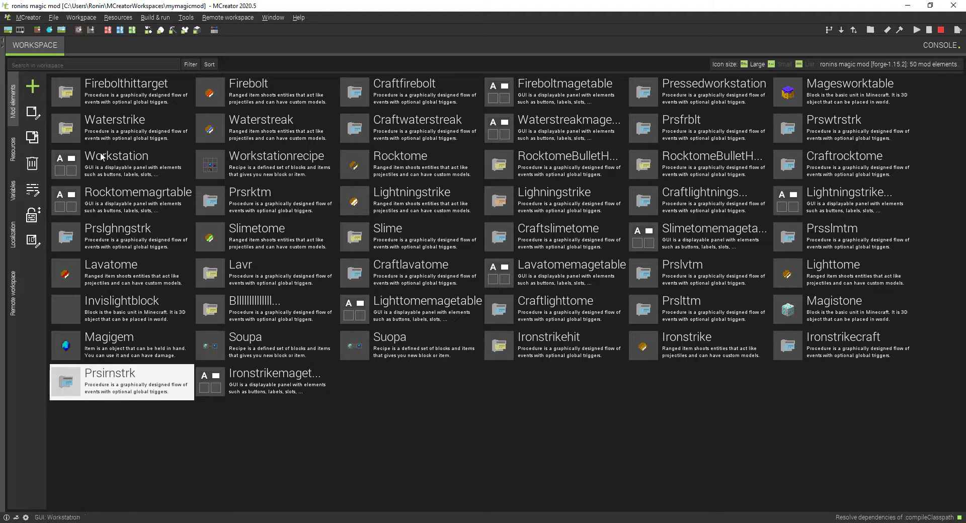
Step: Add an "ironstrike" button that runs the Prsirnstrk procedure to the Workstation GUI, beside the firebolt button
click(130, 170)
double_click(130, 171)
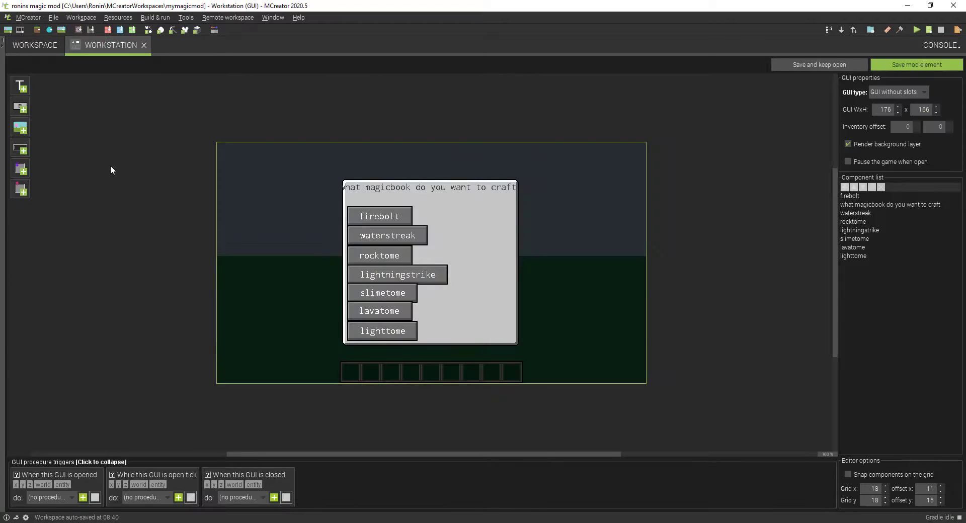
click(26, 110)
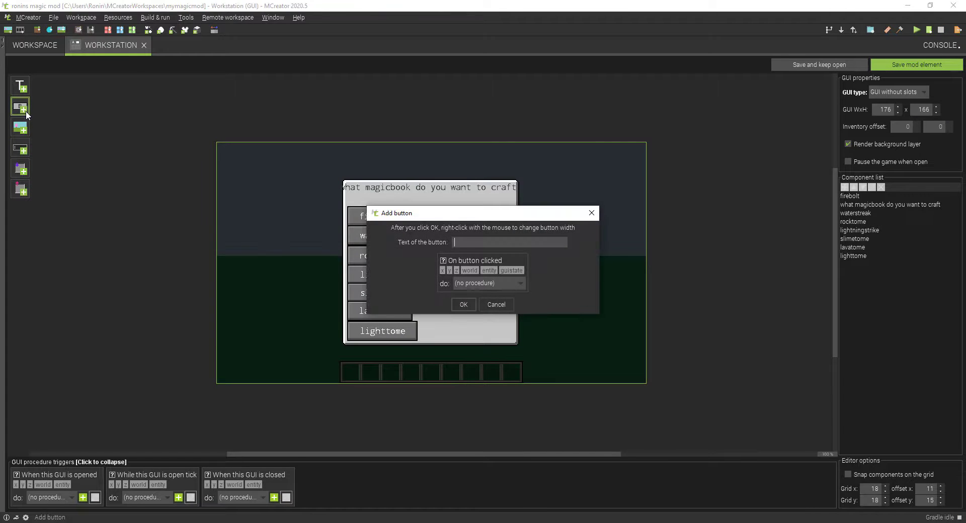
text(ironstrike)
click(511, 283)
scroll(498, 347, down, 3)
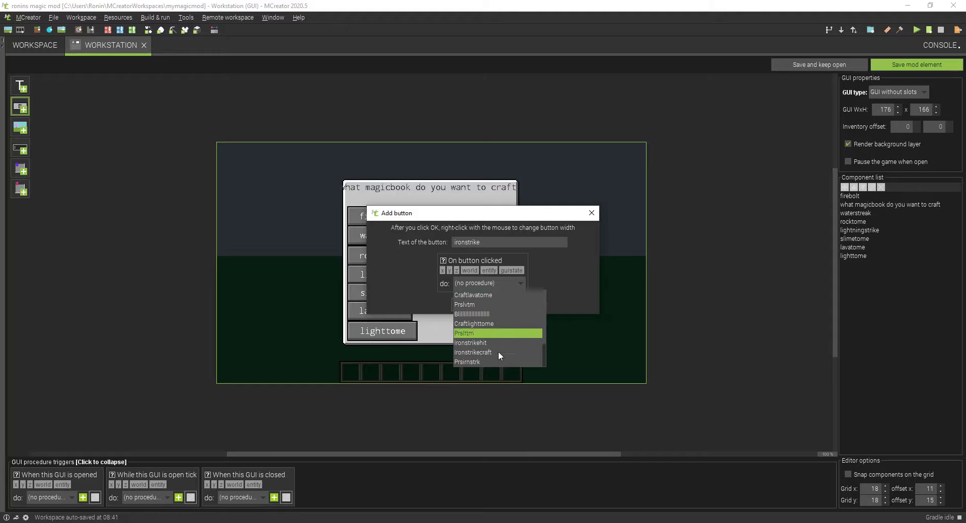
click(498, 362)
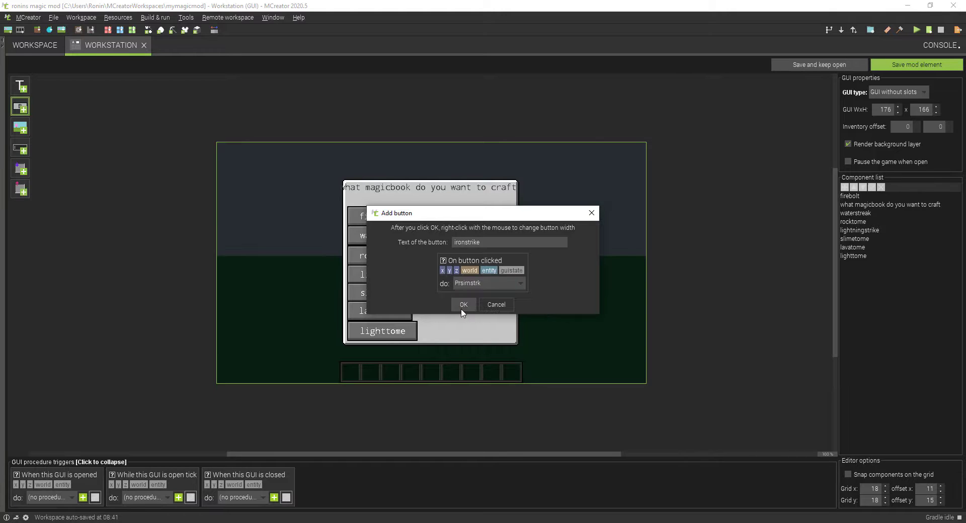
click(461, 307)
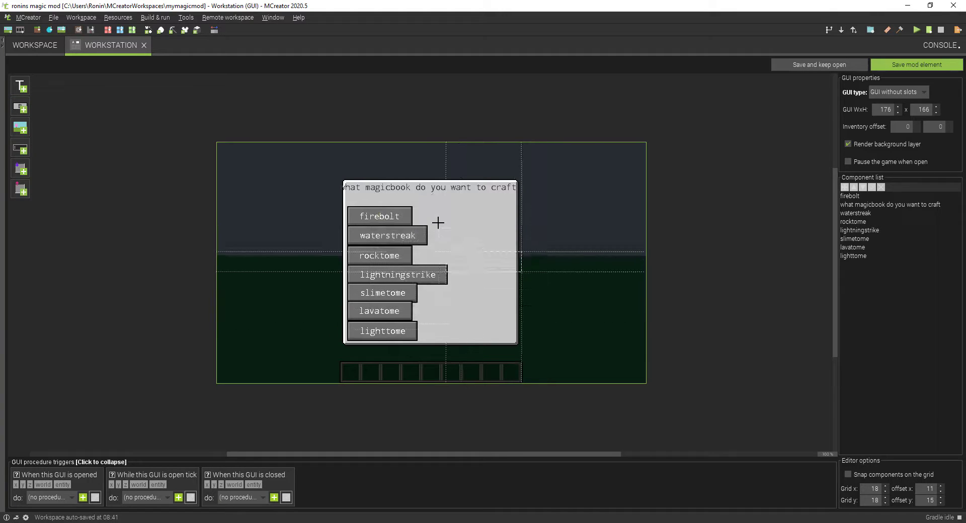
click(412, 203)
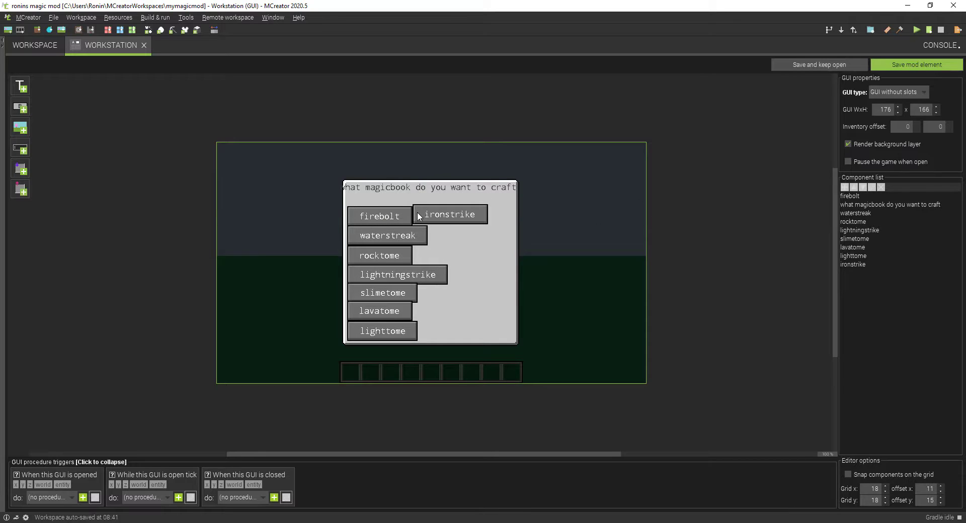
Step: Align the ironstrike button flush with the firebolt button's row and save the Workstation GUI
drag(417, 210, 415, 213)
click(613, 335)
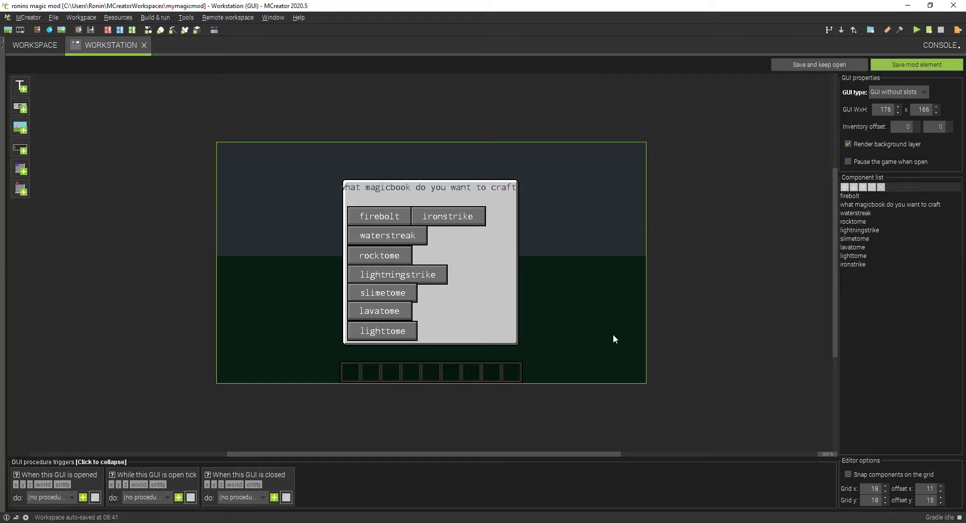
click(883, 69)
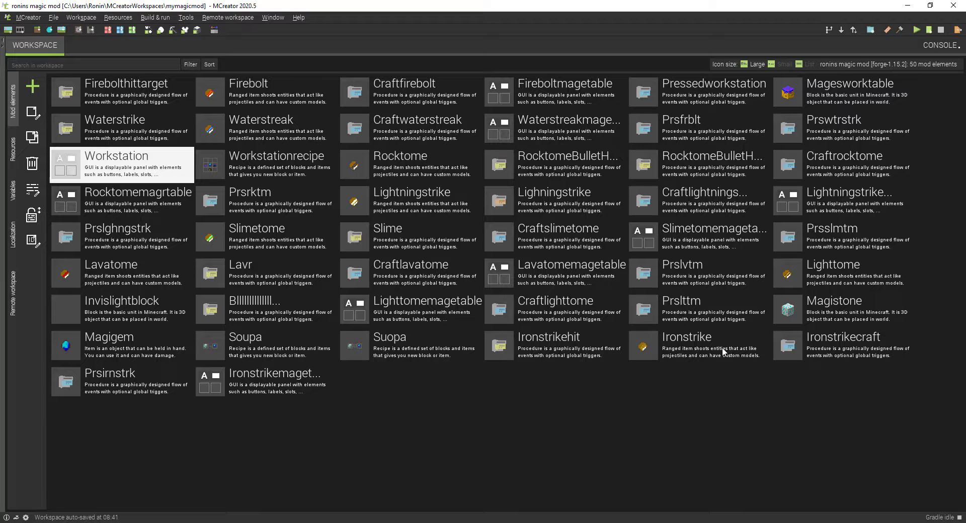
Step: Review the crafting layout of the Workstationrecipe recipe and save it without edits
click(225, 163)
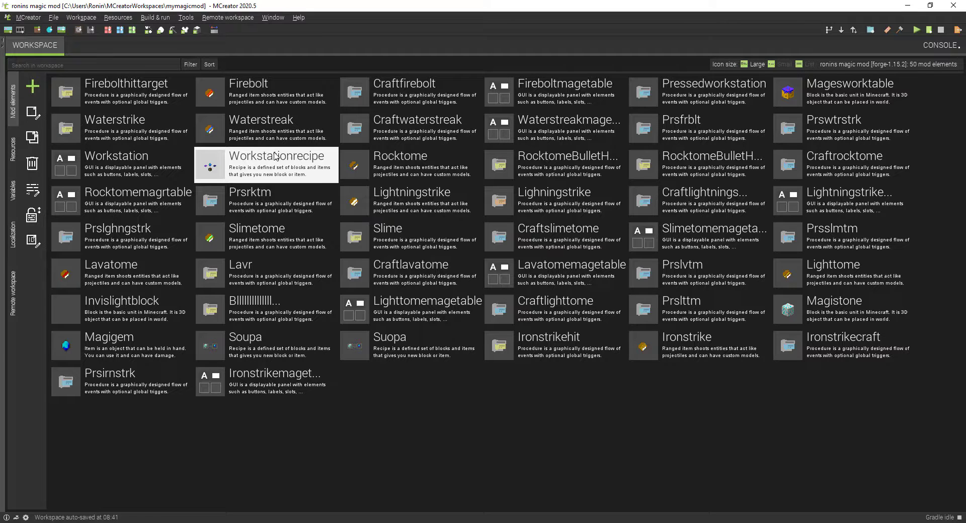
double_click(255, 162)
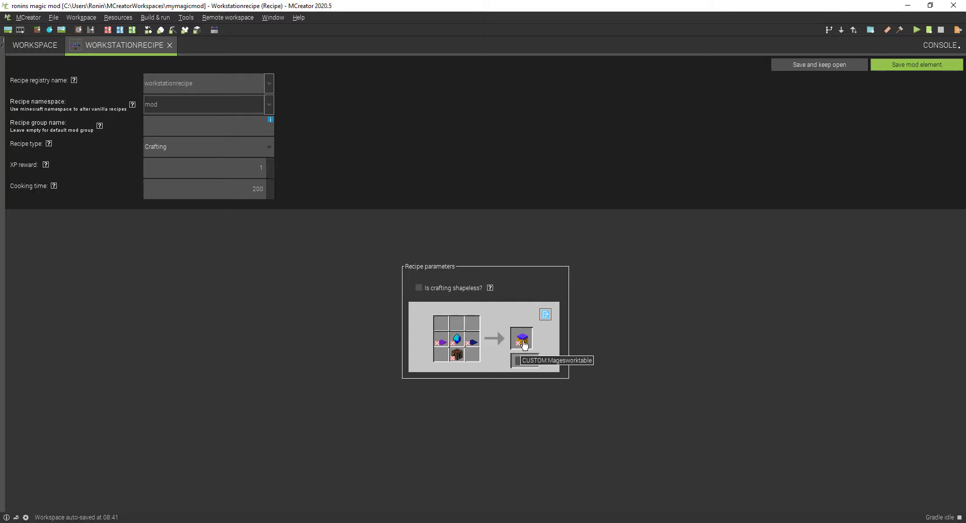
click(908, 64)
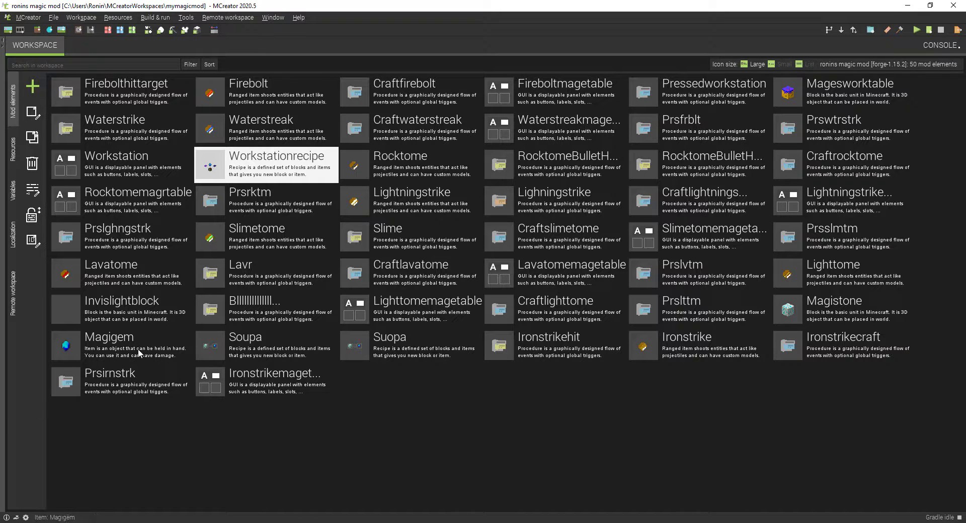
Step: Review the Soupa smelting recipe and the Suopa blasting recipe, closing each one without changes
double_click(243, 344)
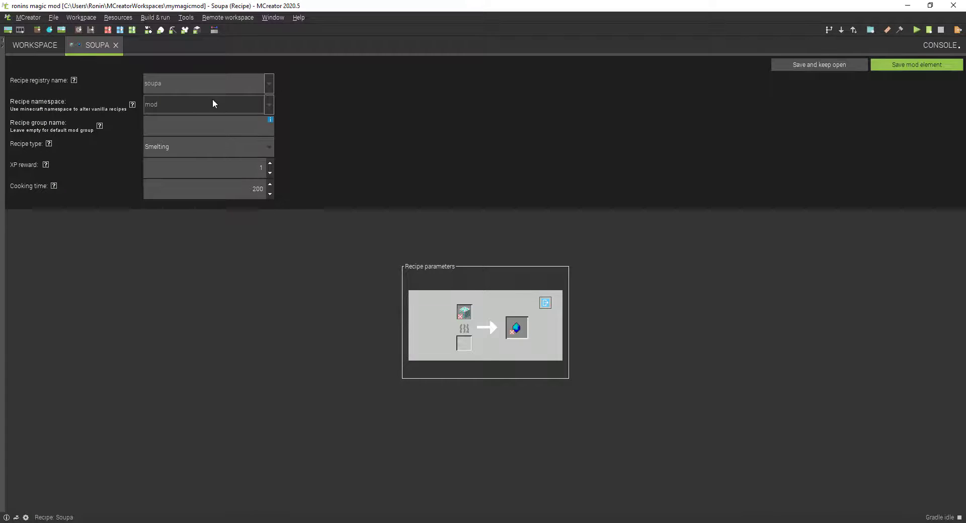
click(116, 45)
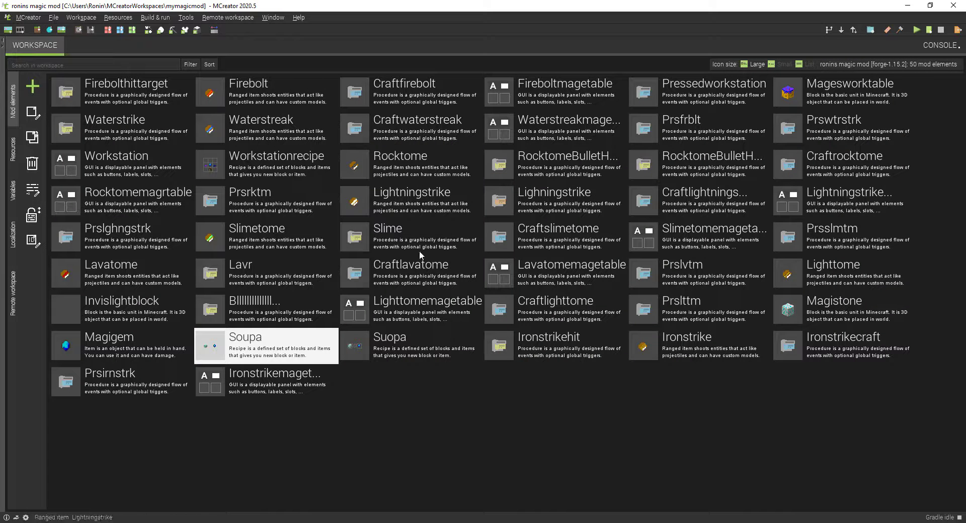
click(406, 359)
double_click(401, 349)
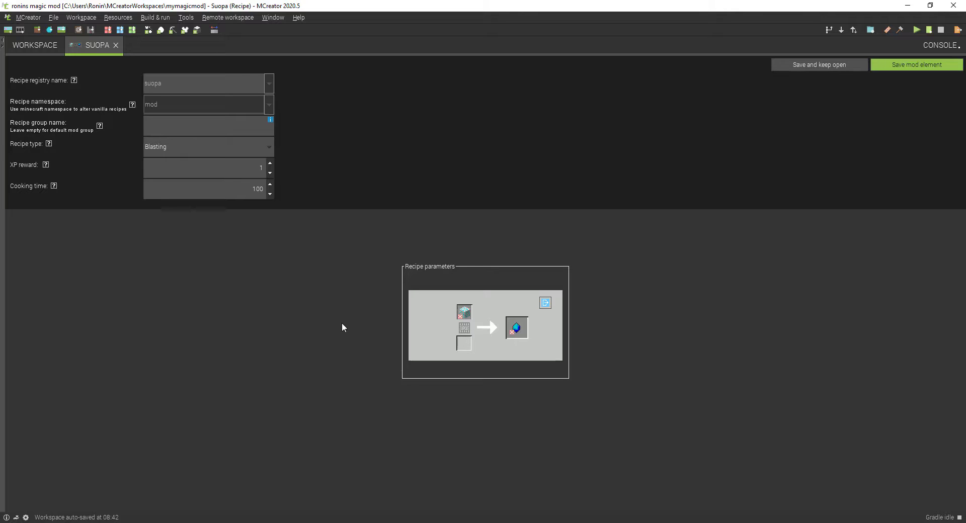
click(115, 45)
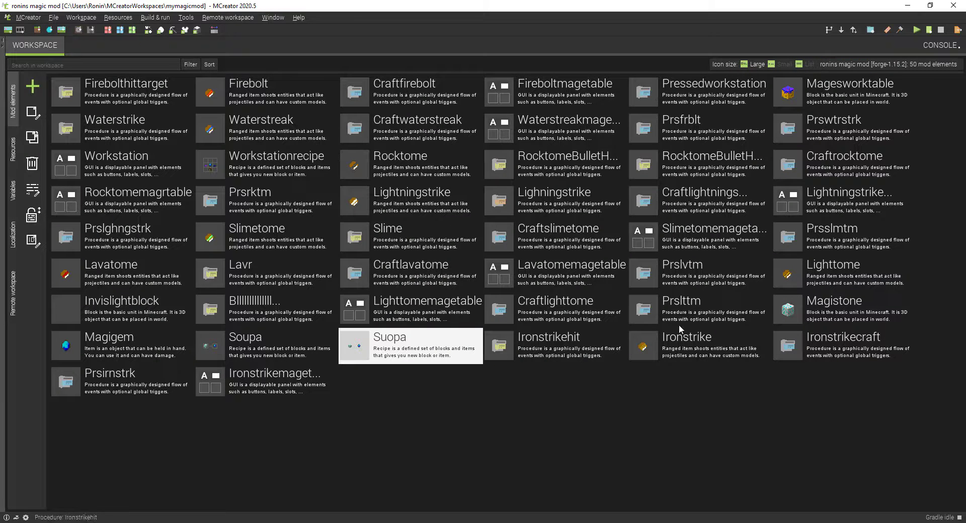
Step: Review the textures and world generation settings of the Magistone block and save it without edits
double_click(814, 314)
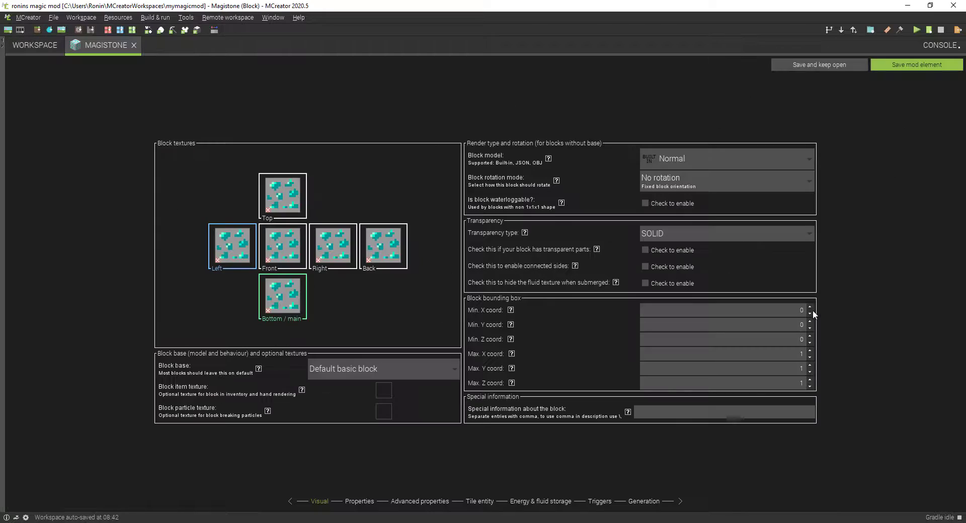
click(640, 499)
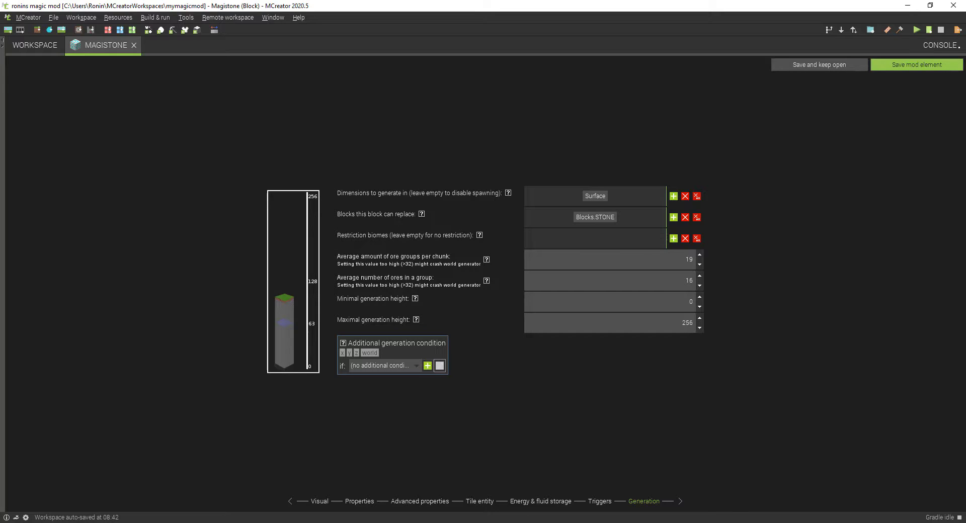
click(887, 64)
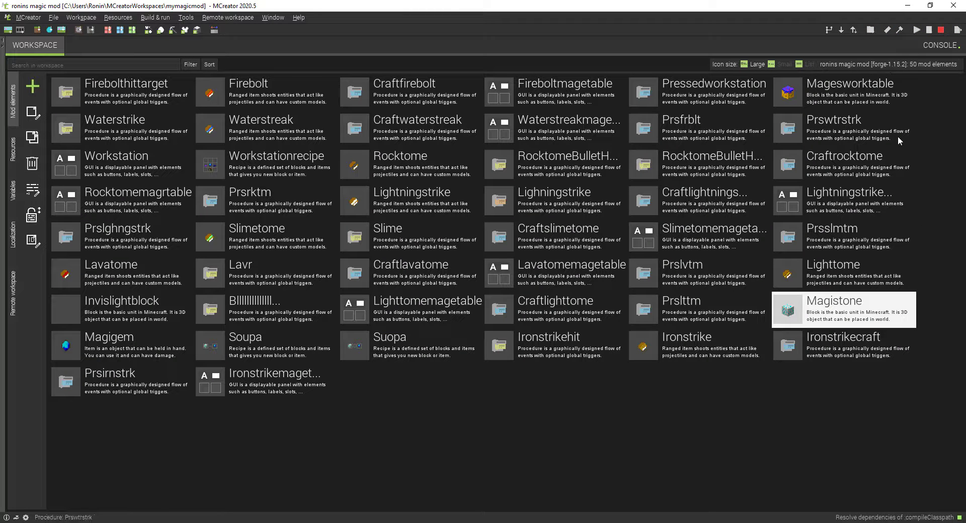